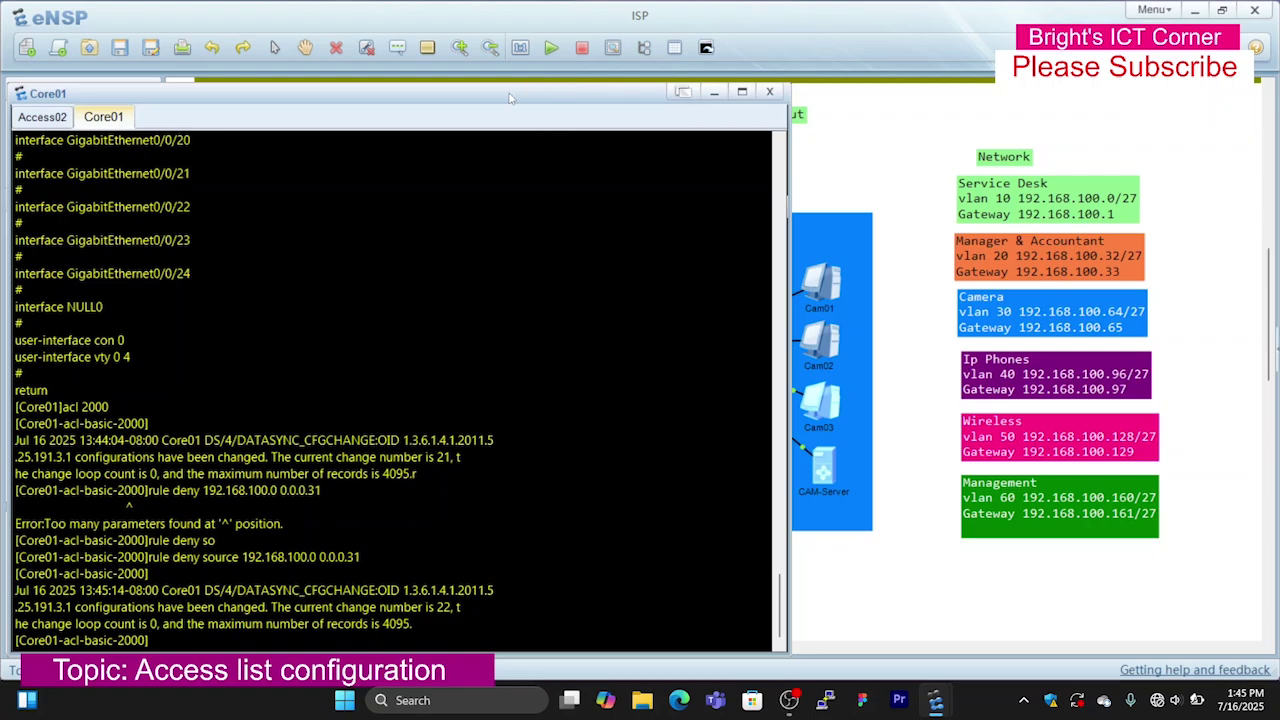
Start a continuous ping of 1000 packets from Desk 2 to 192.168.100.67.
drag(512, 98, 1068, 158)
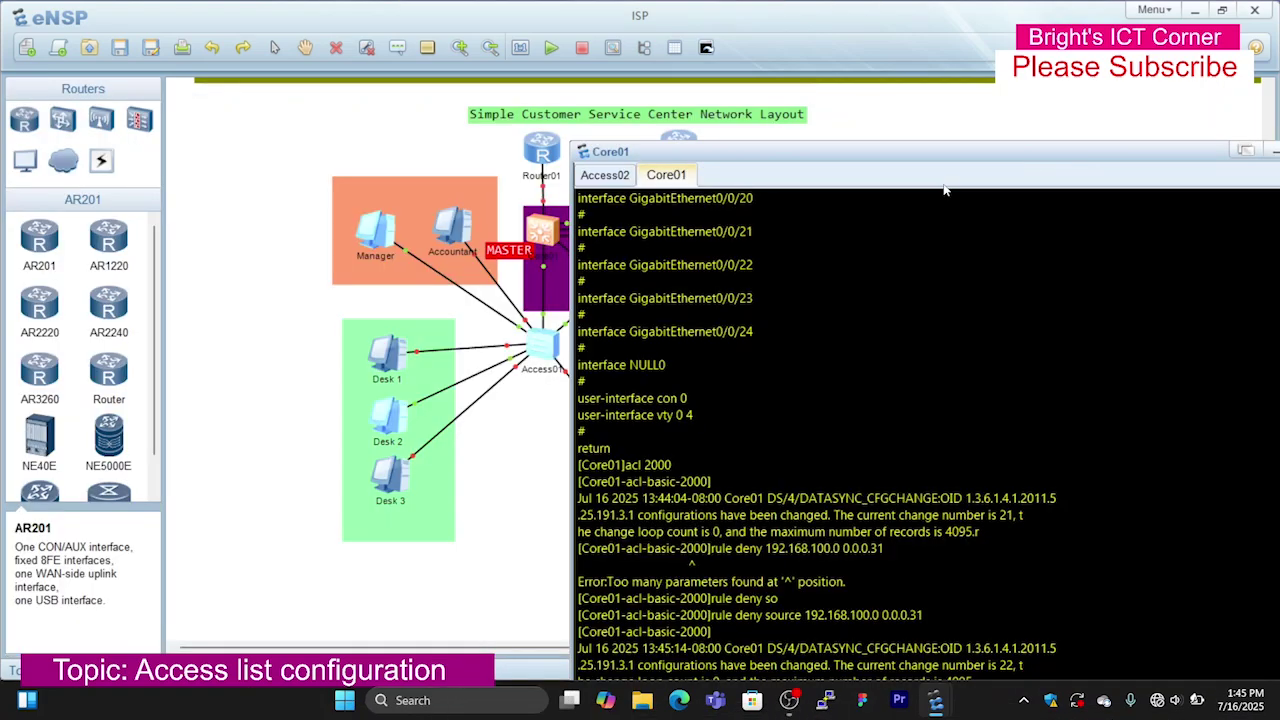
drag(934, 155, 1160, 171)
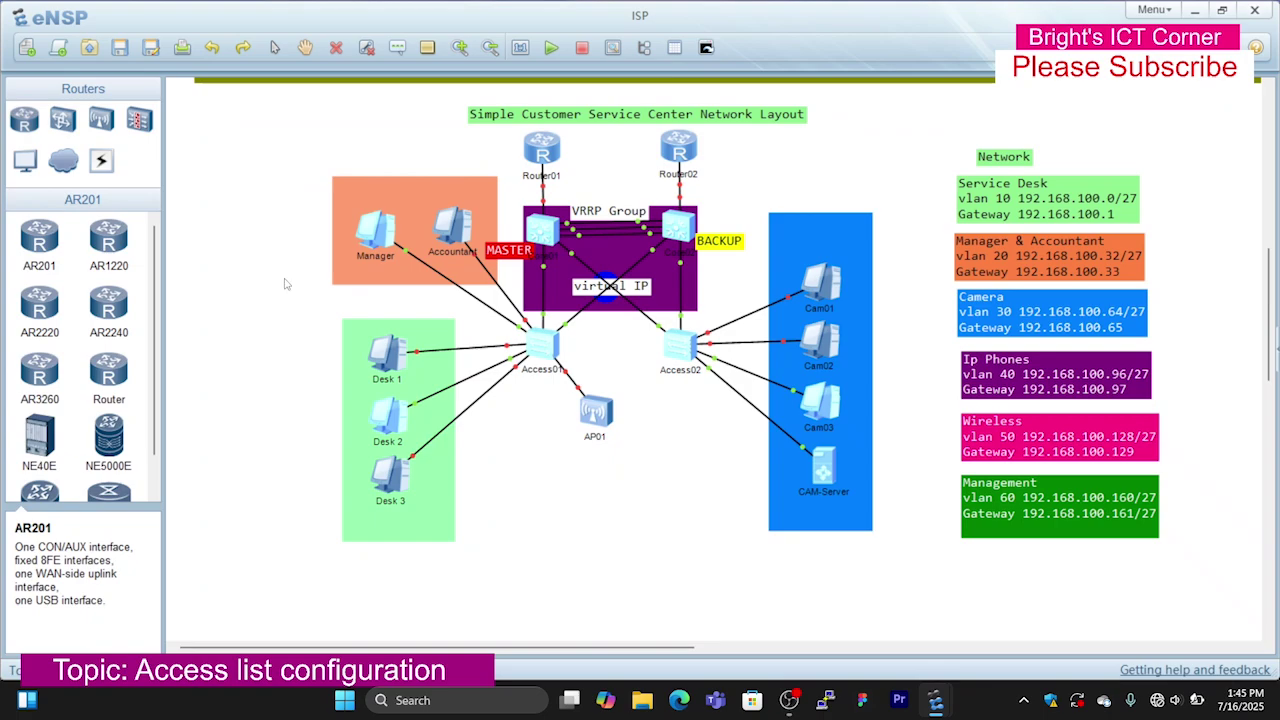
click(405, 252)
double_click(398, 424)
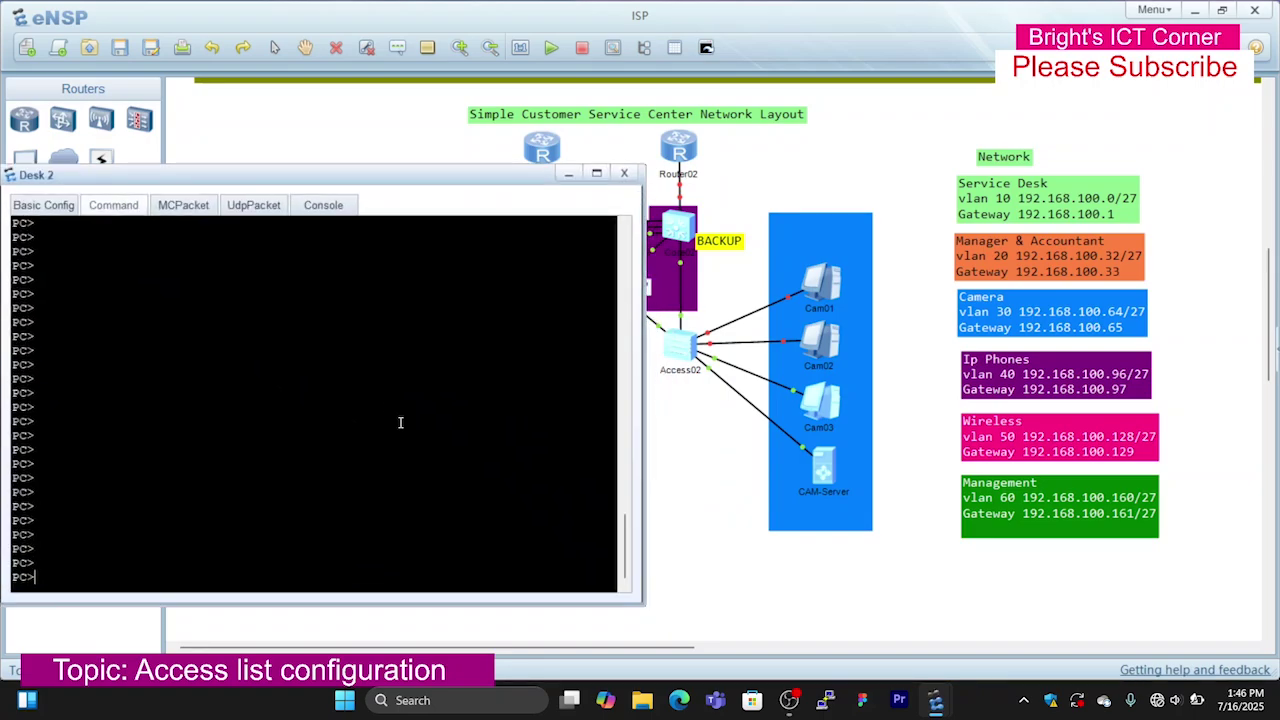
text(ping 192.168.100.67 -c 1000)
key(Return)
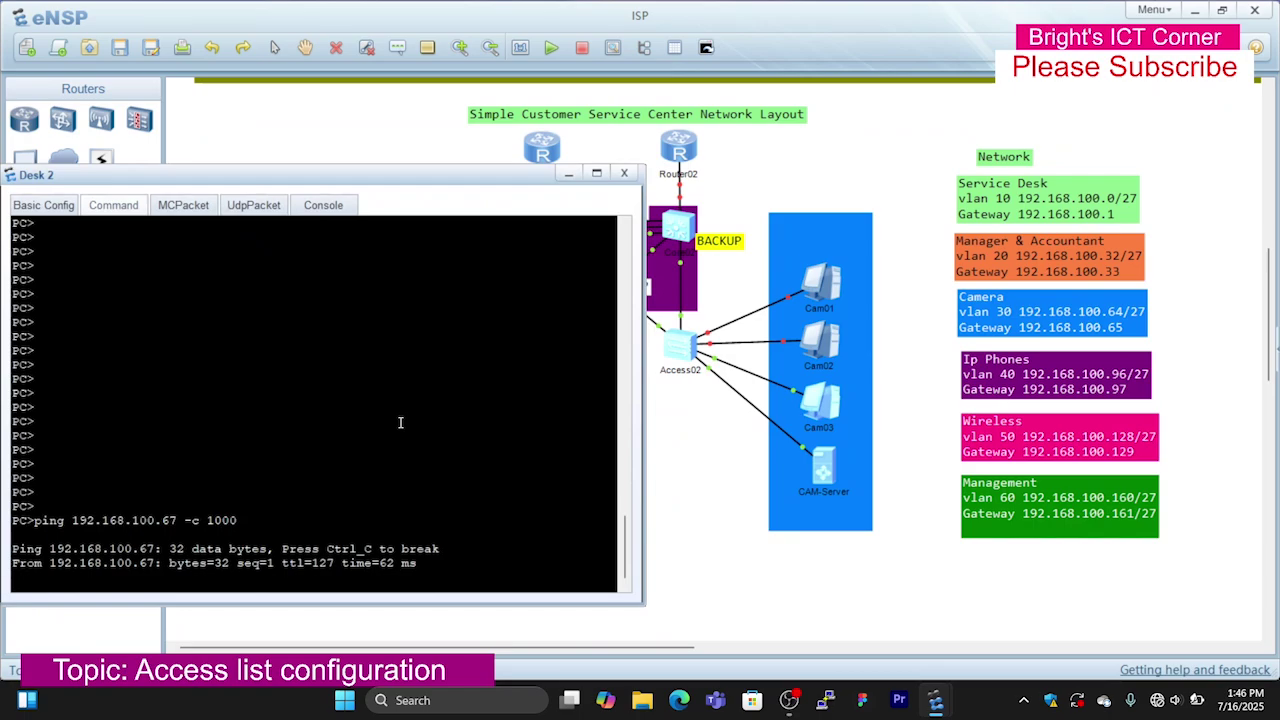
Check CAM-Server's IP configuration and the ping replies on Desk 2.
double_click(821, 470)
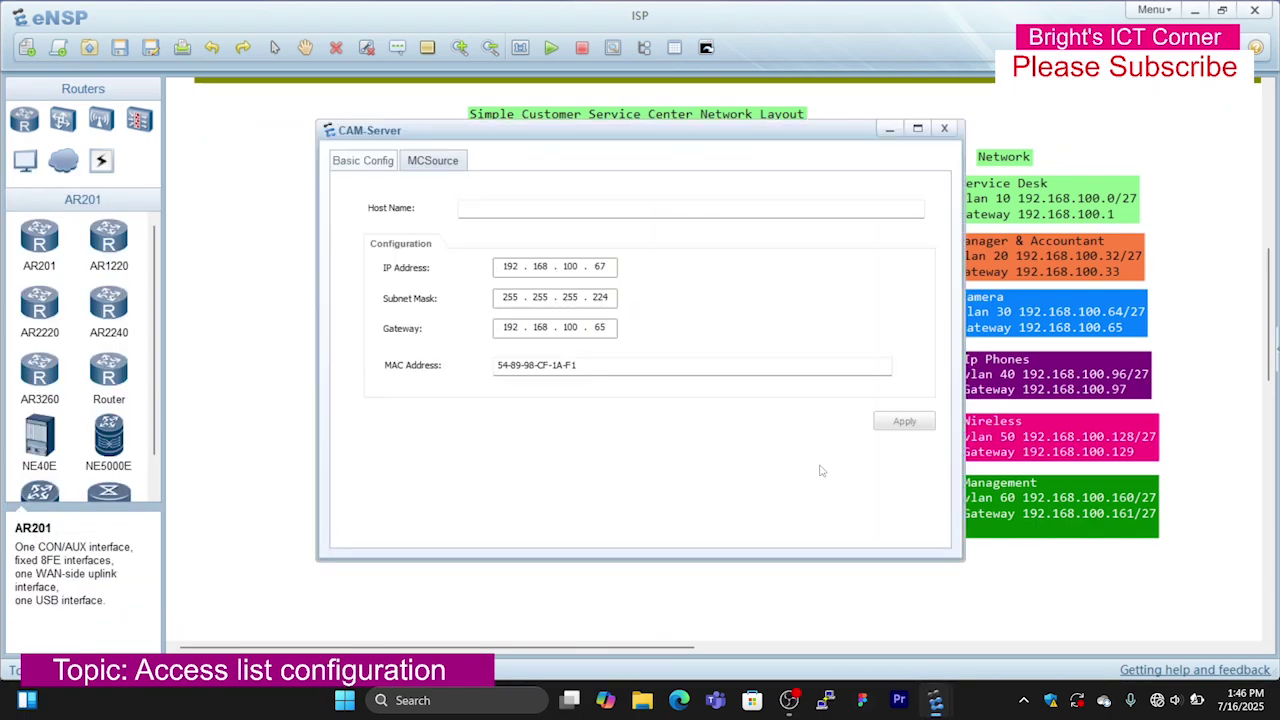
click(943, 128)
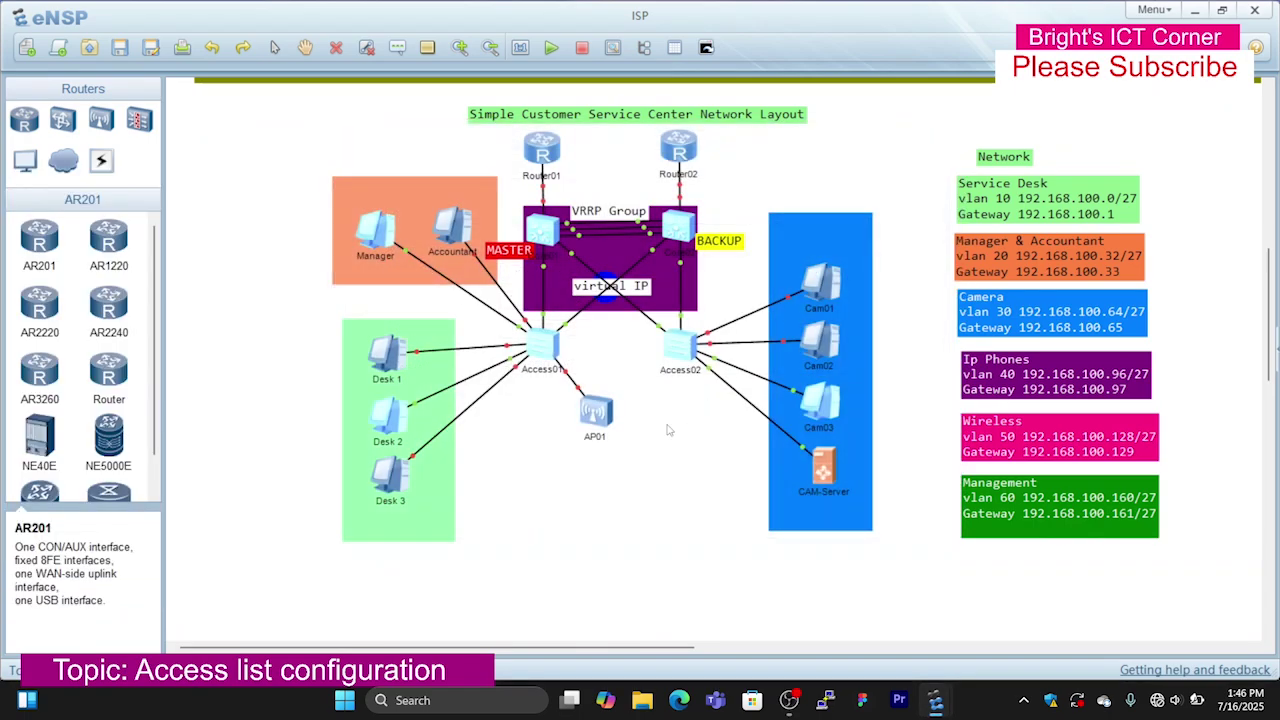
double_click(398, 428)
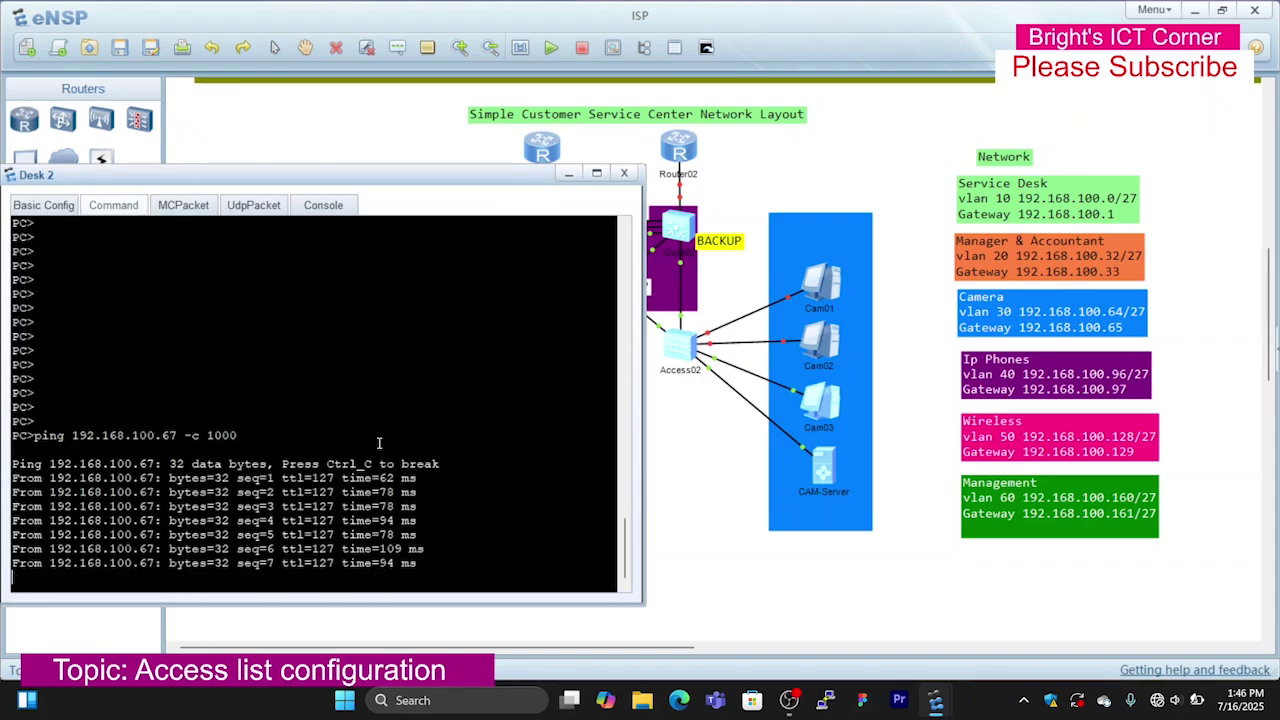
click(568, 174)
Start a 1000-packet ping from the Manager PC to 192.168.100.67, and recheck the ping running on Desk 2.
double_click(372, 232)
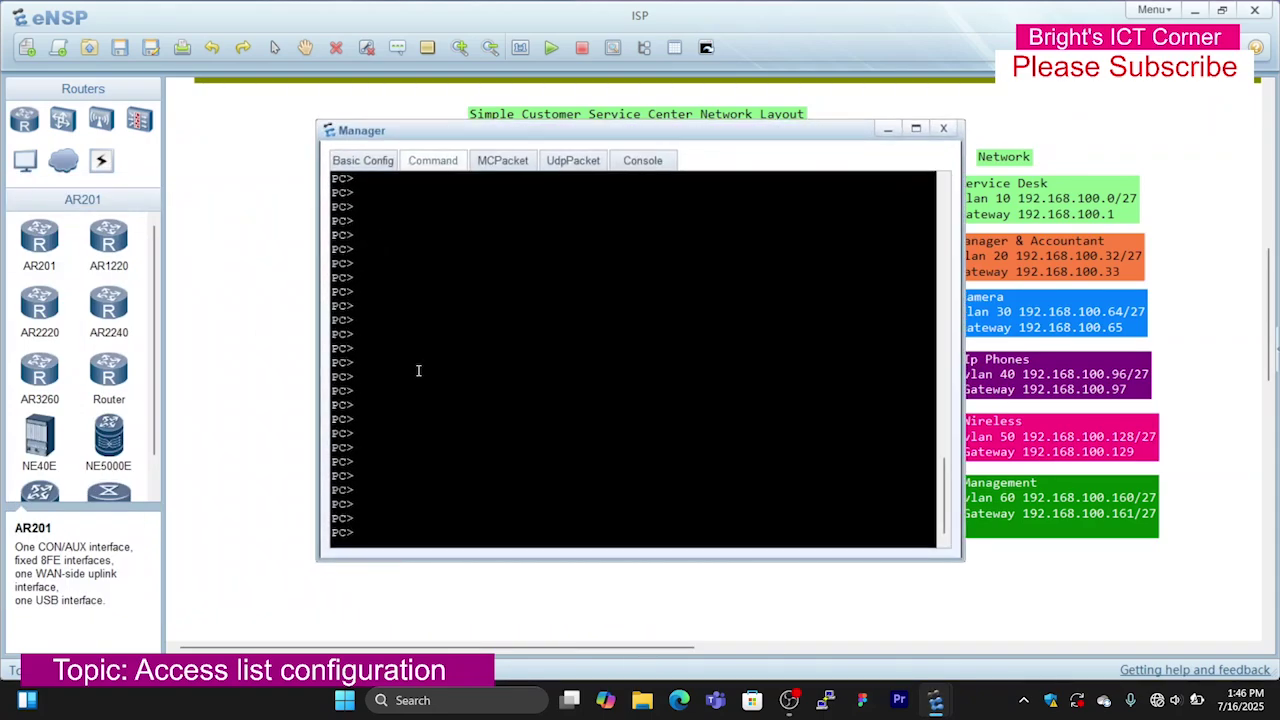
text(ping 192.168.100.67 -c 1000)
key(Return)
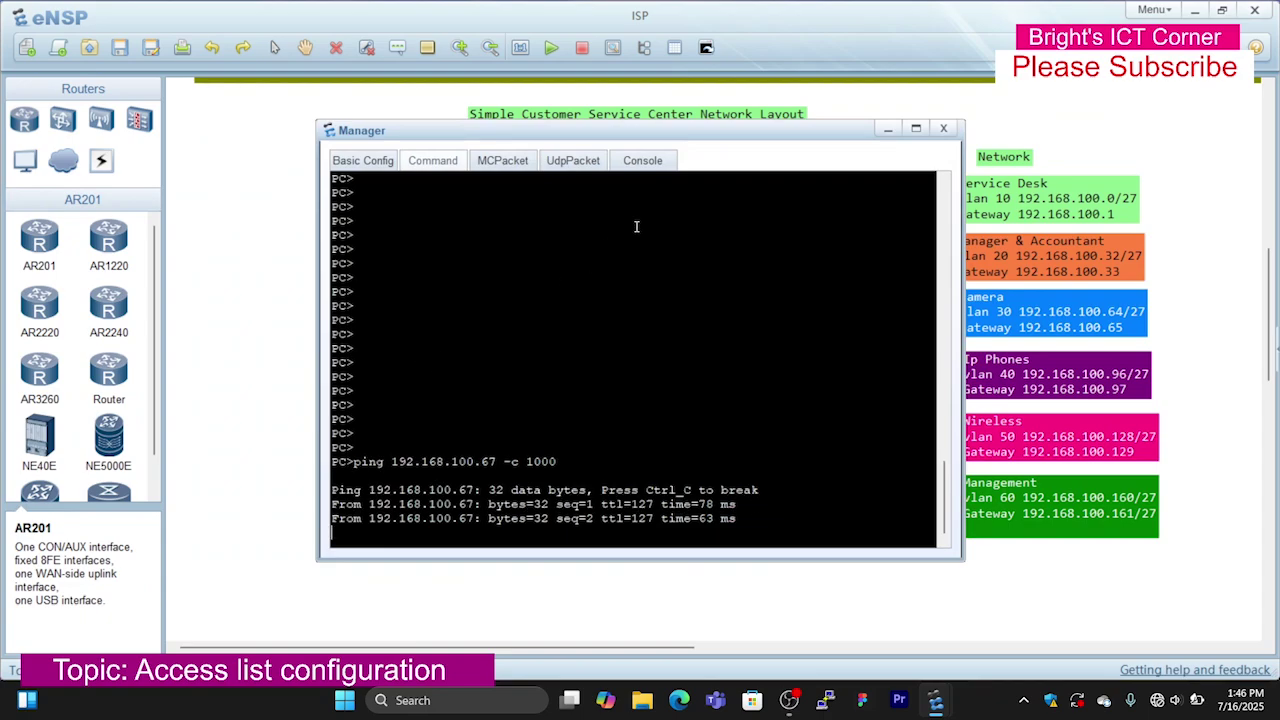
click(887, 129)
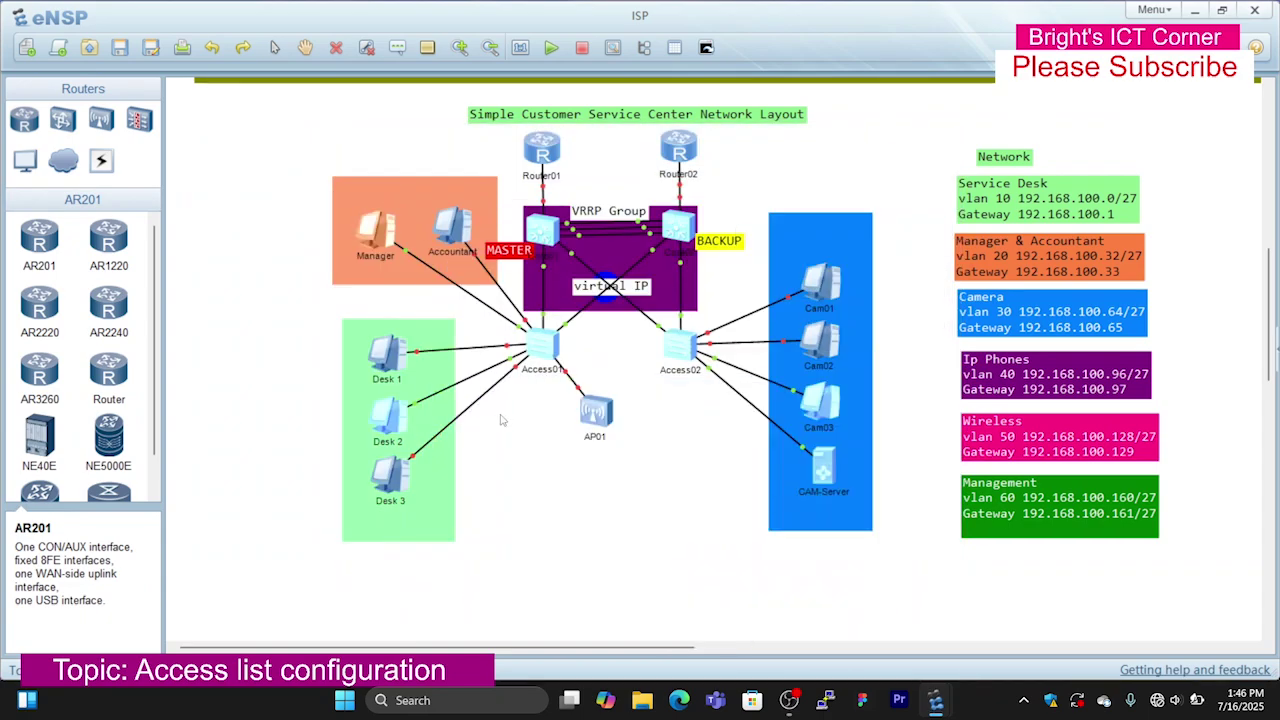
double_click(395, 420)
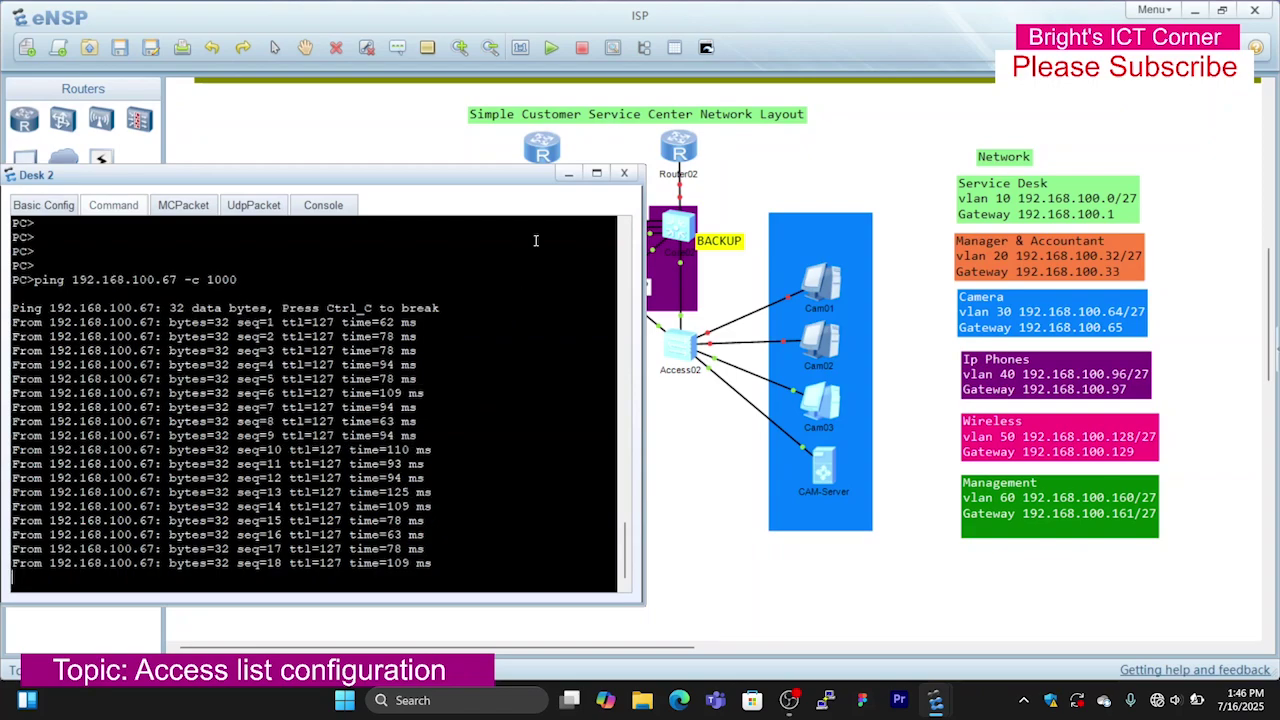
click(568, 173)
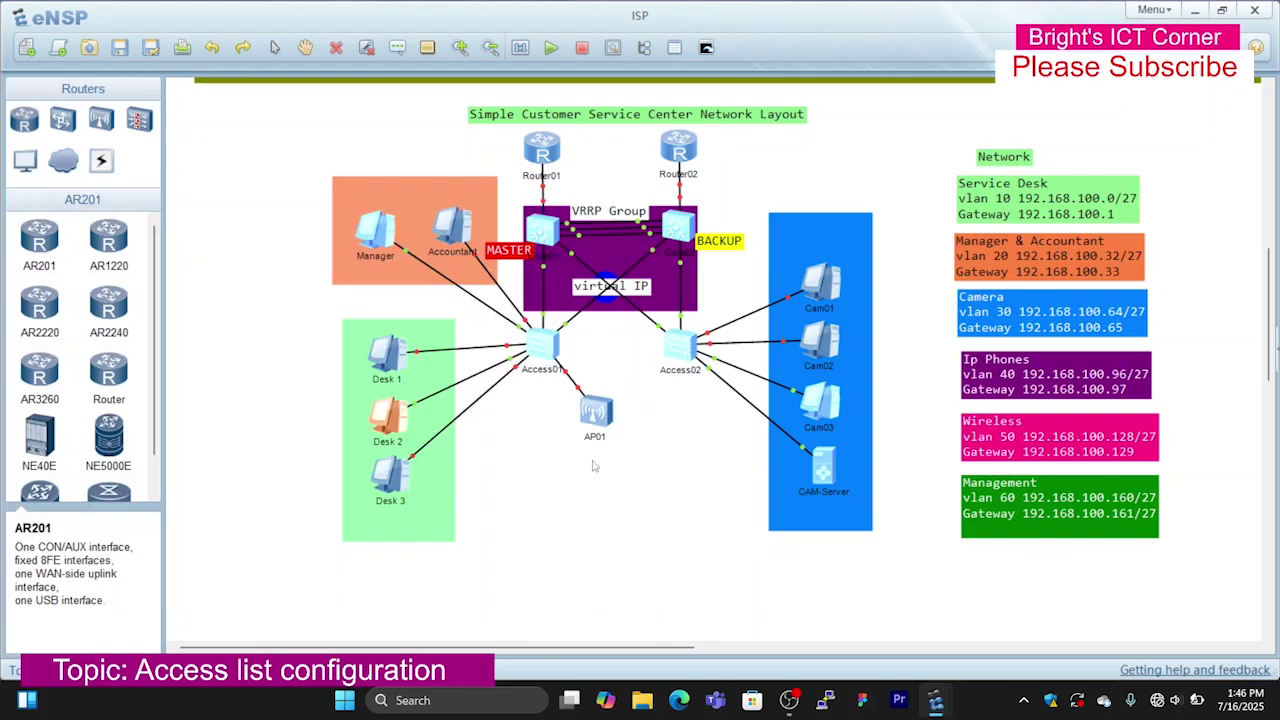
Return to the Core01 console and quit the ACL 2000 view to the system view.
double_click(546, 233)
drag(1045, 169, 835, 135)
key(Return)
key(Return)
key(Return)
key(Return)
key(Return)
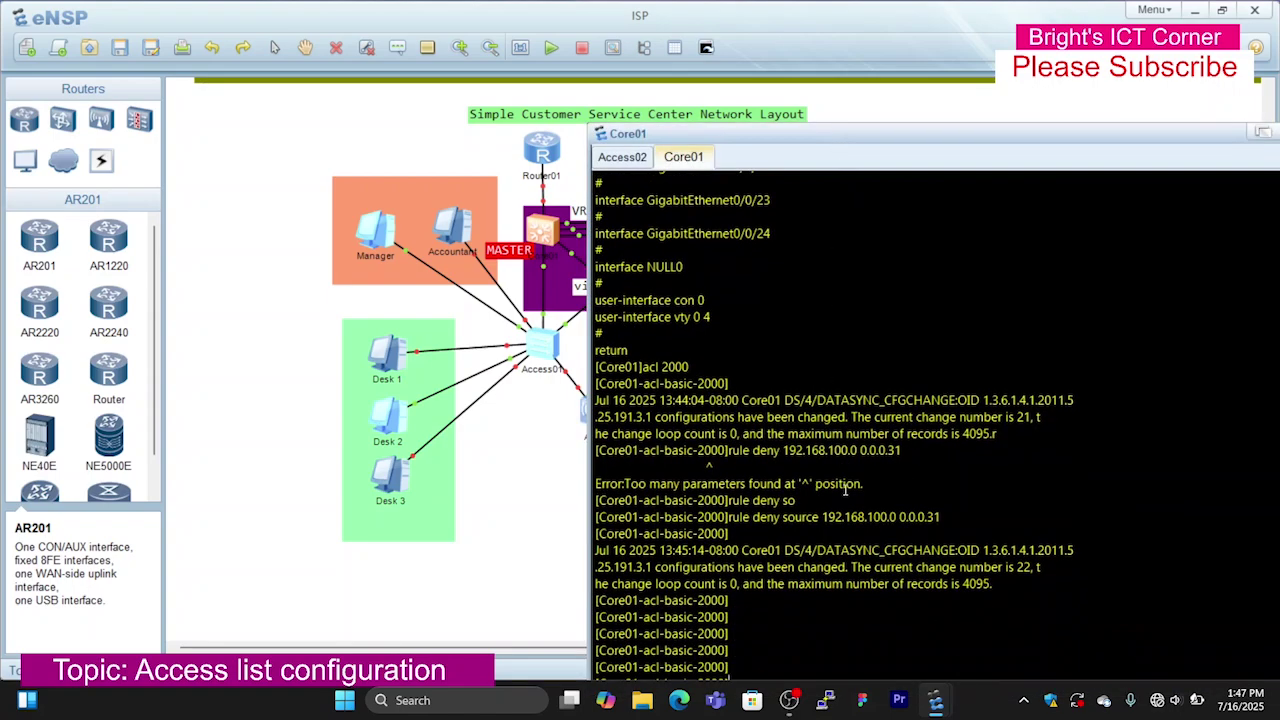
key(Return)
key(Return)
key(Return)
text(q)
key(Return)
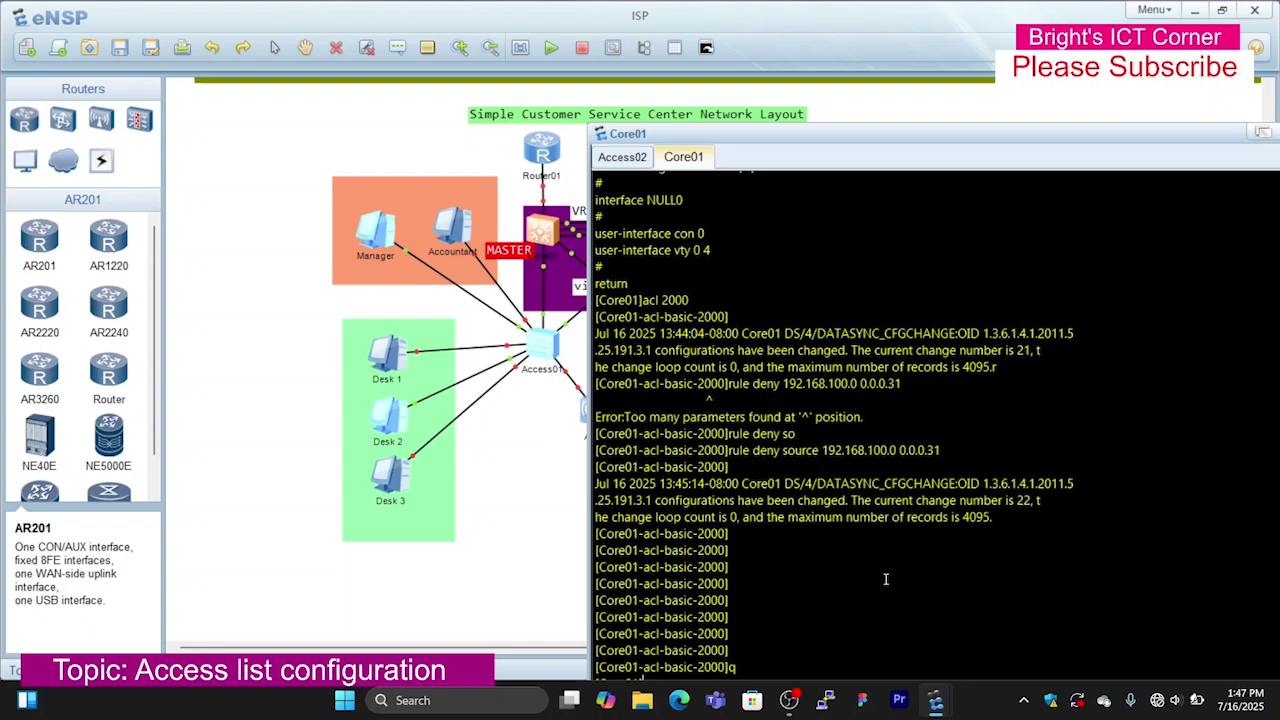
Enter the interface view for g0/0/5 on Core01.
key(super+shift+s)
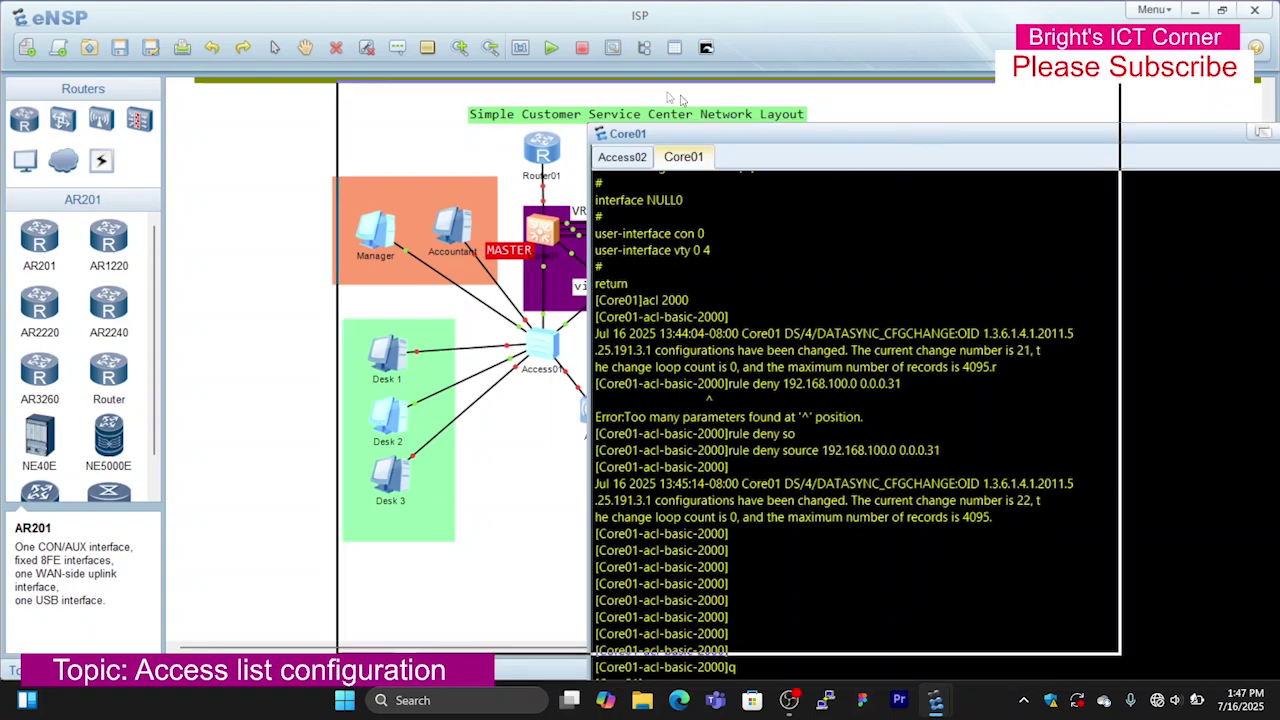
drag(432, 84, 432, 84)
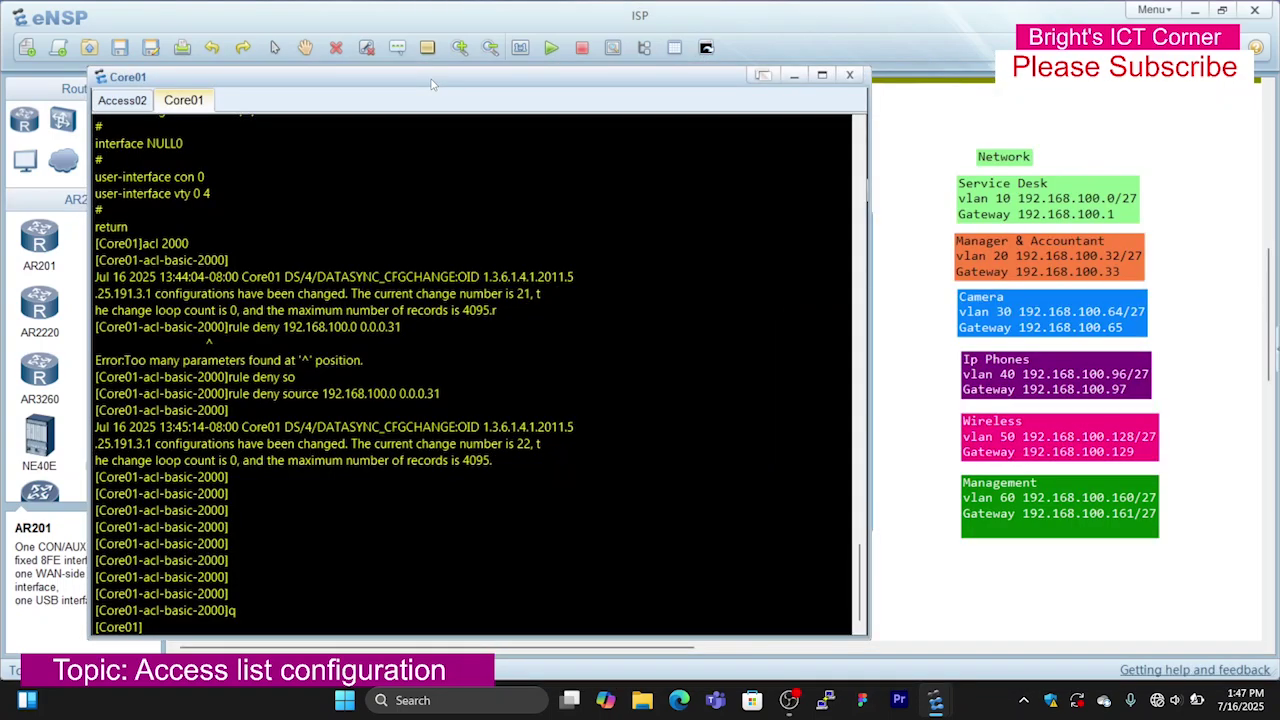
text(inter)
key(Tab)
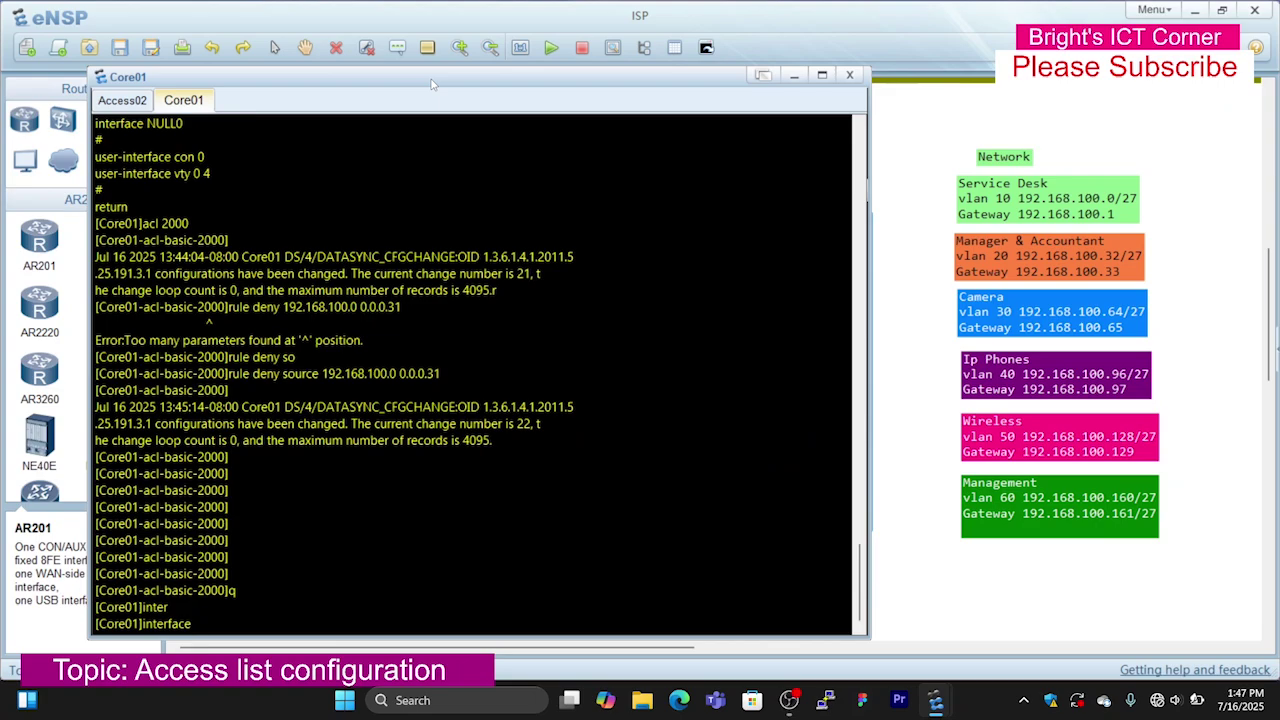
text(g0/0/5)
key(Return)
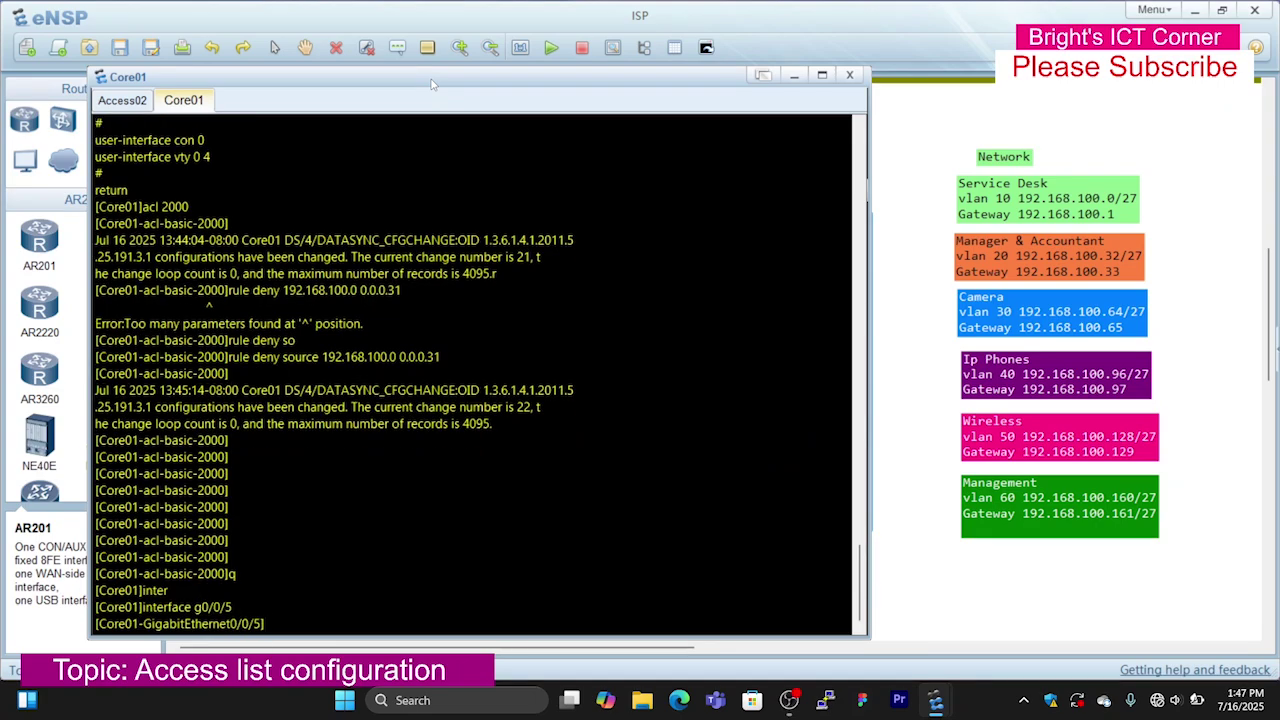
Apply ACL 2000 as an outbound traffic filter on GigabitEthernet0/0/5.
text(tr)
key(Tab)
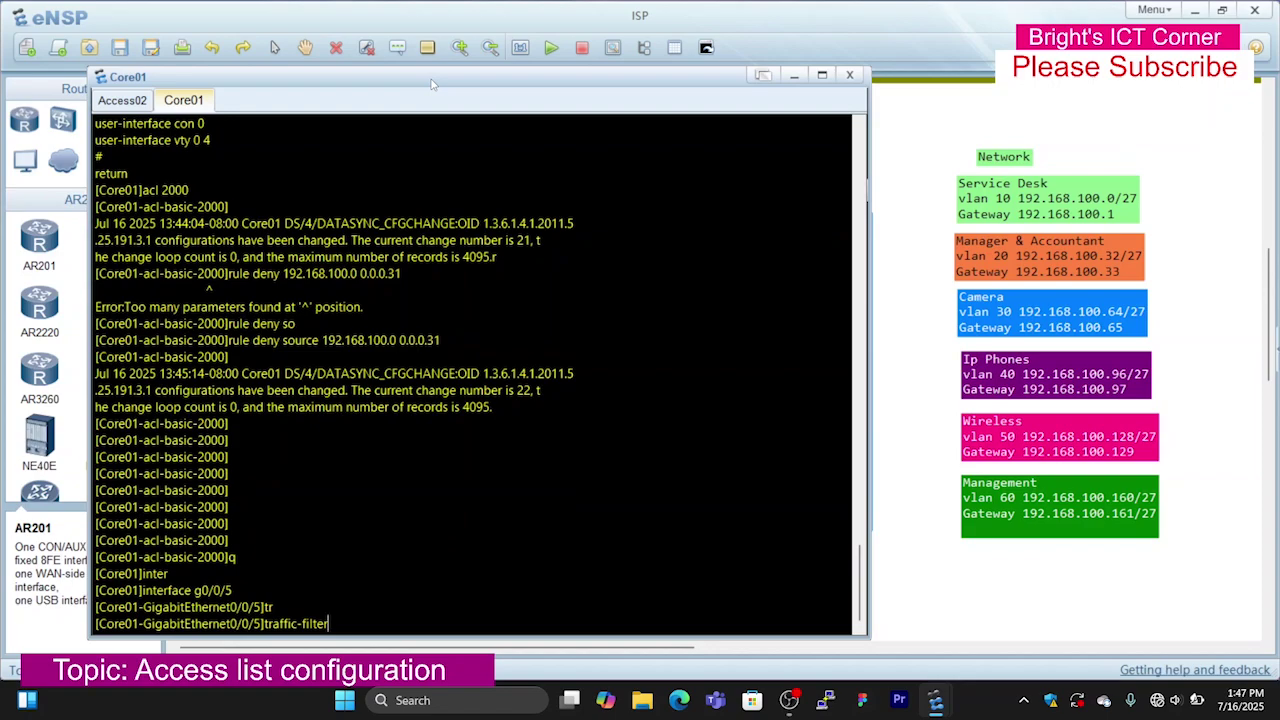
text(ou)
key(Tab)
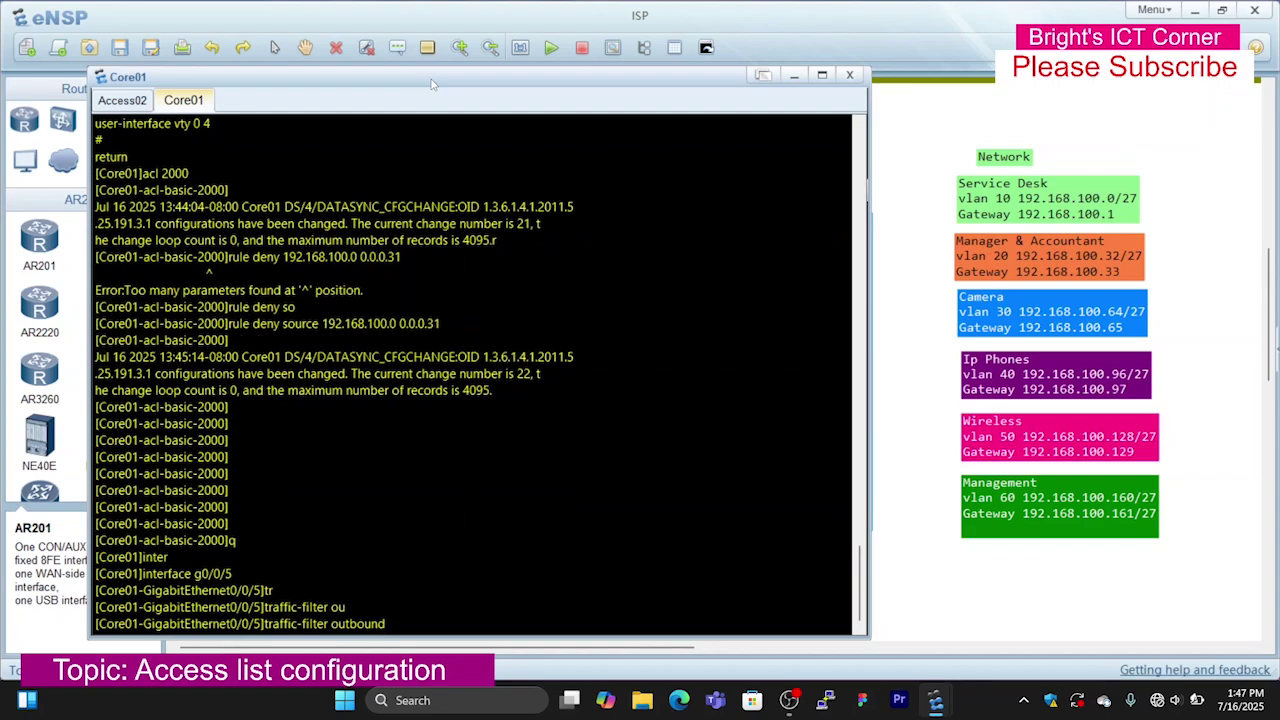
text(acl)
key(Tab)
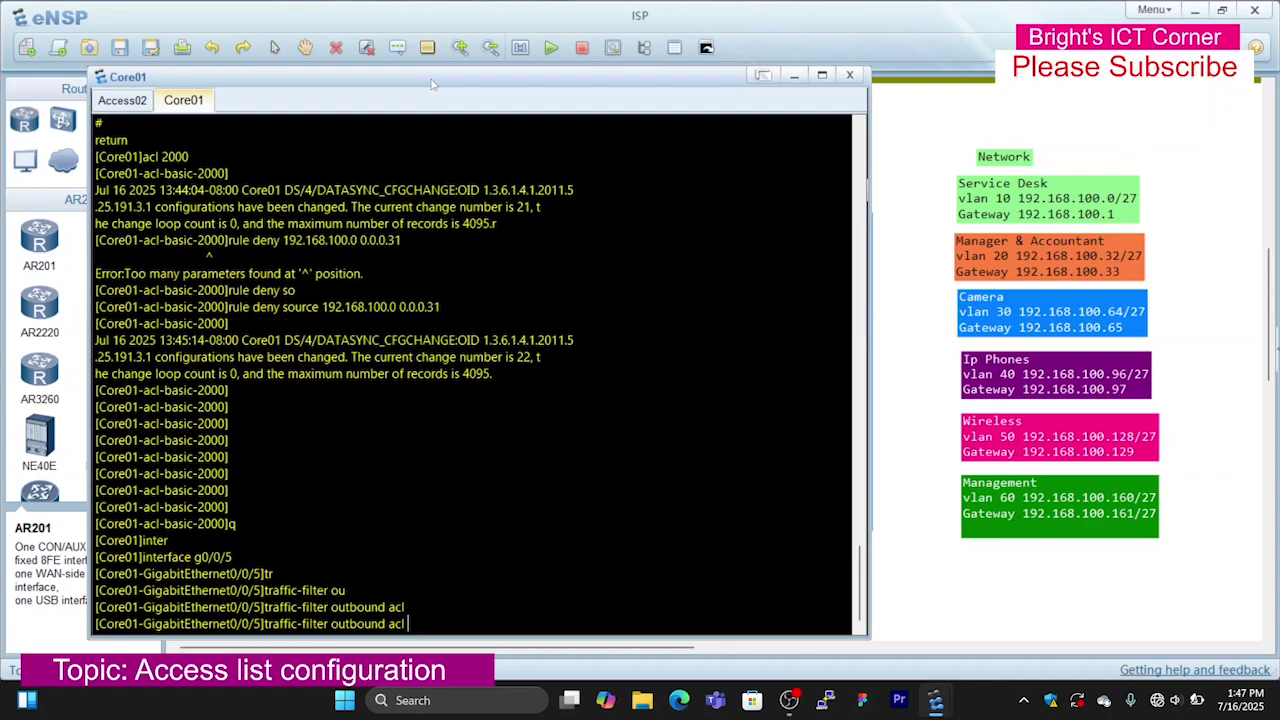
text(2000)
drag(432, 84, 762, 97)
key(Return)
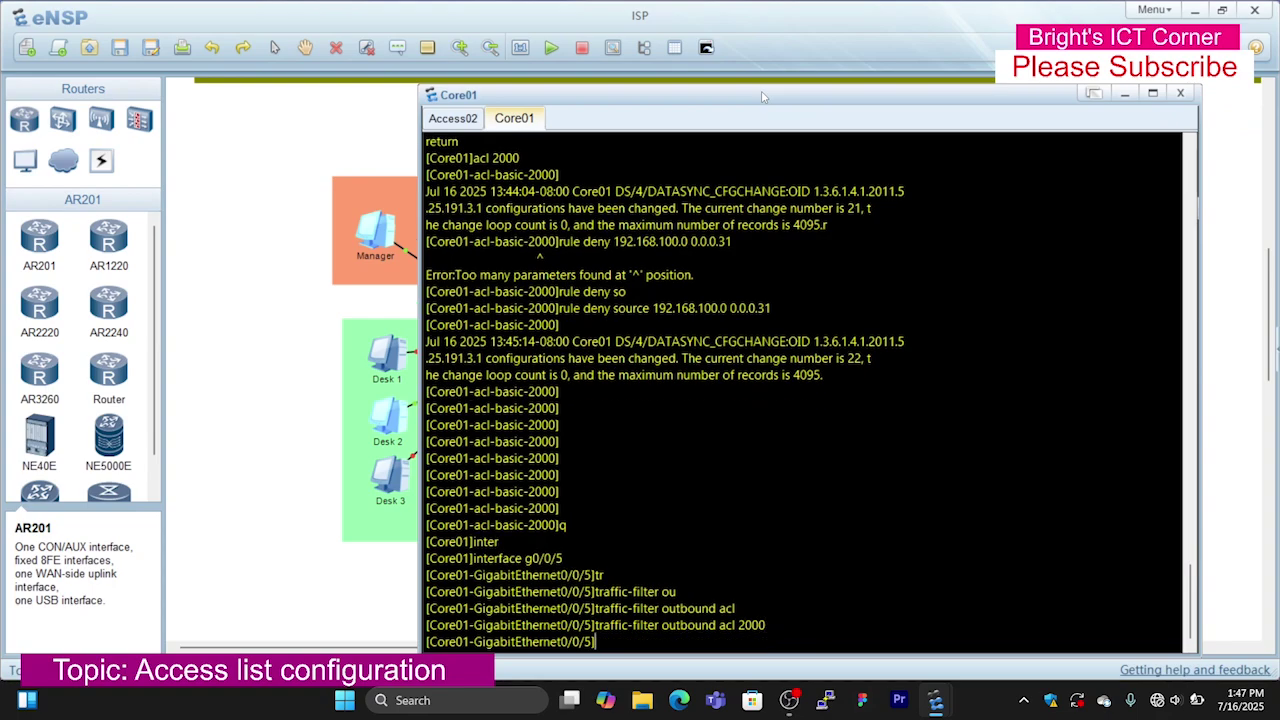
Compare the running pings to CAM-Server on Desk 2 and the Manager PC.
double_click(410, 405)
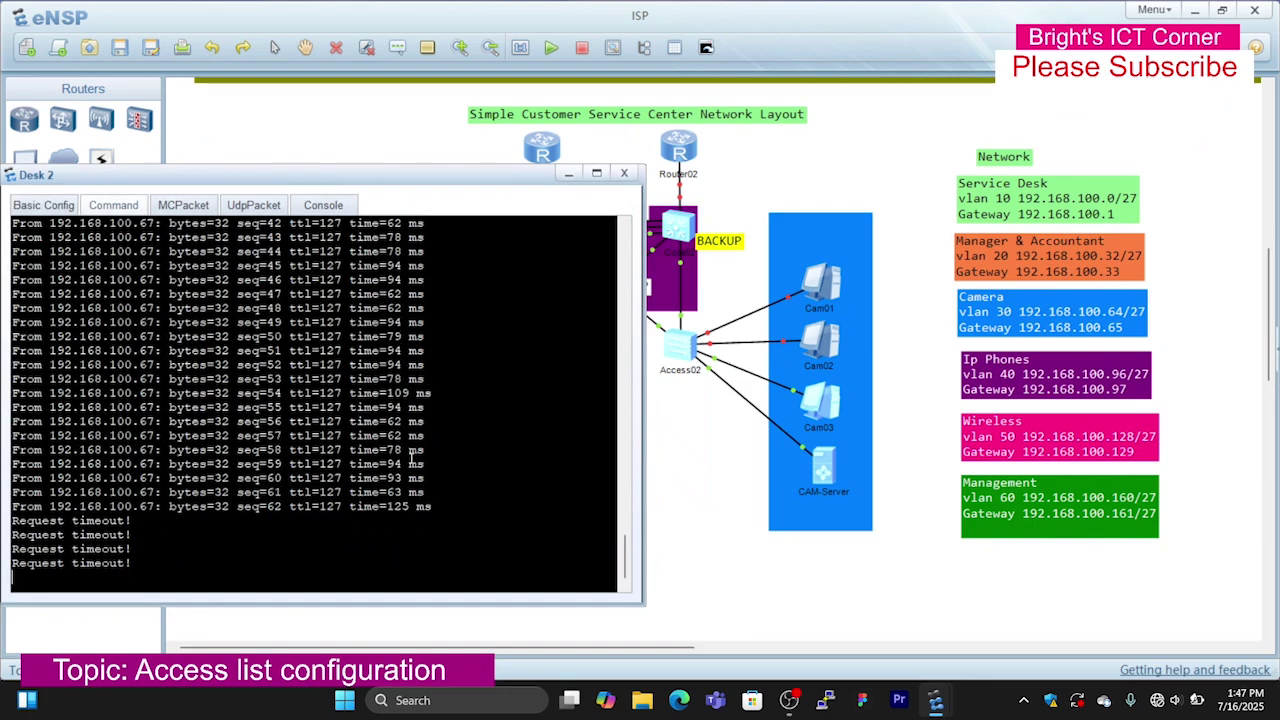
click(569, 174)
double_click(395, 230)
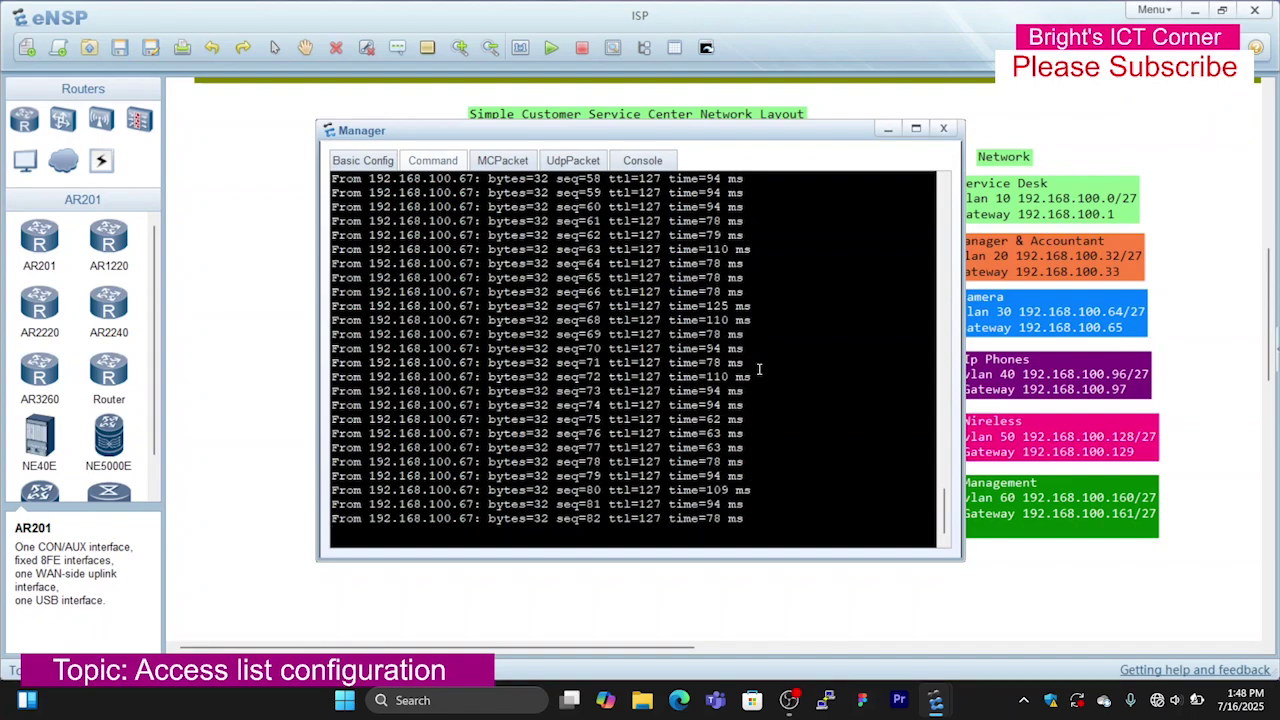
click(888, 128)
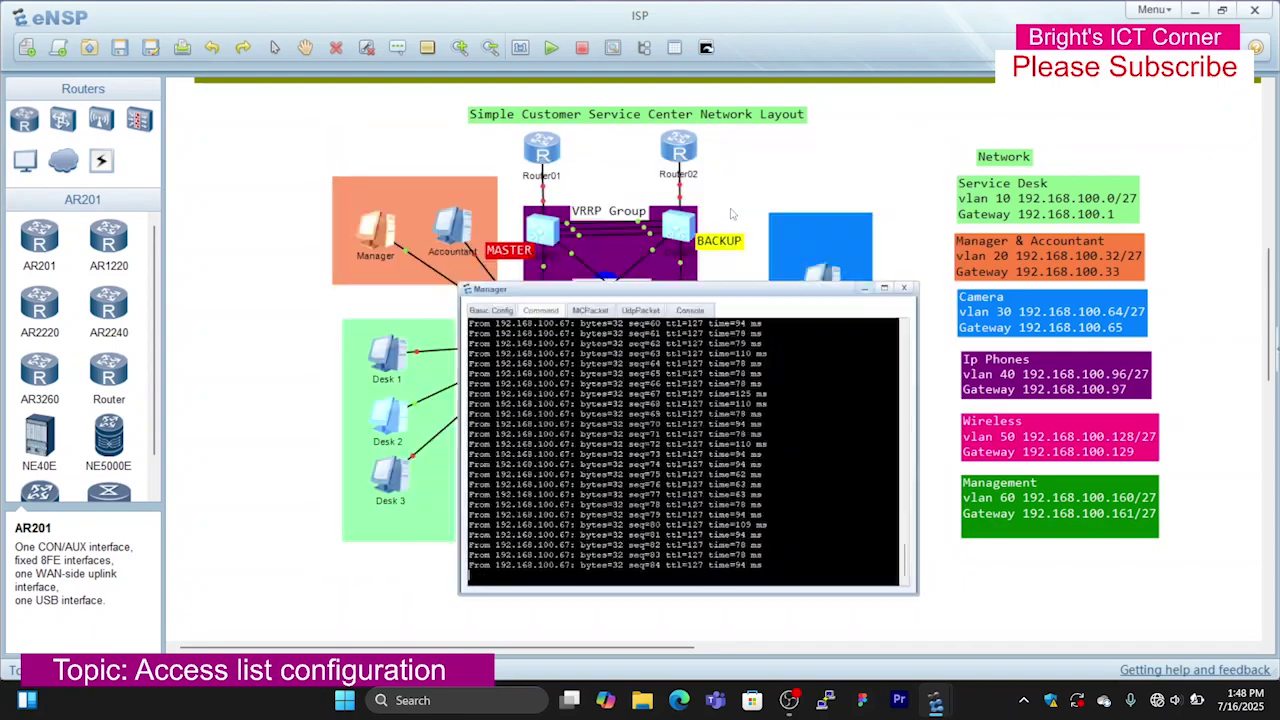
Try to remove the traffic filter from Core01's GigabitEthernet0/0/5 with "undo traffic-filter outbound", without specifying an ACL.
double_click(540, 236)
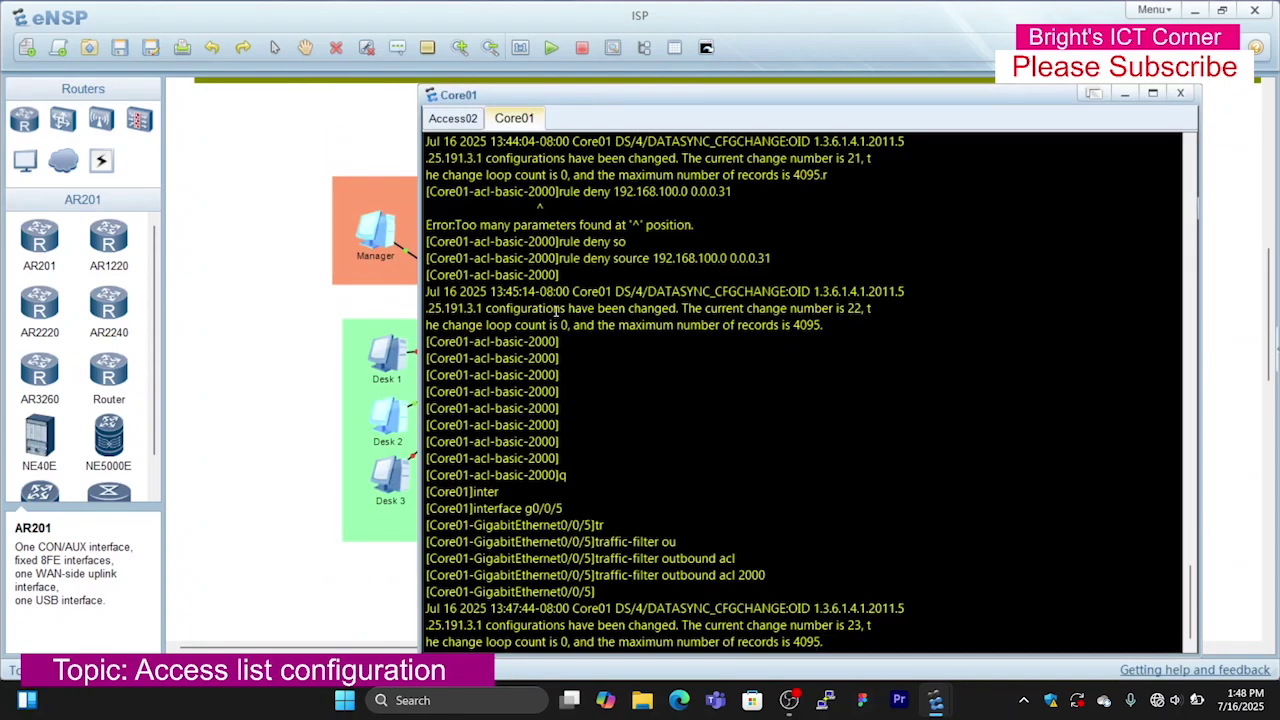
key(Return)
key(Return)
key(Return)
key(Return)
key(Return)
key(Return)
key(Return)
key(Return)
key(Return)
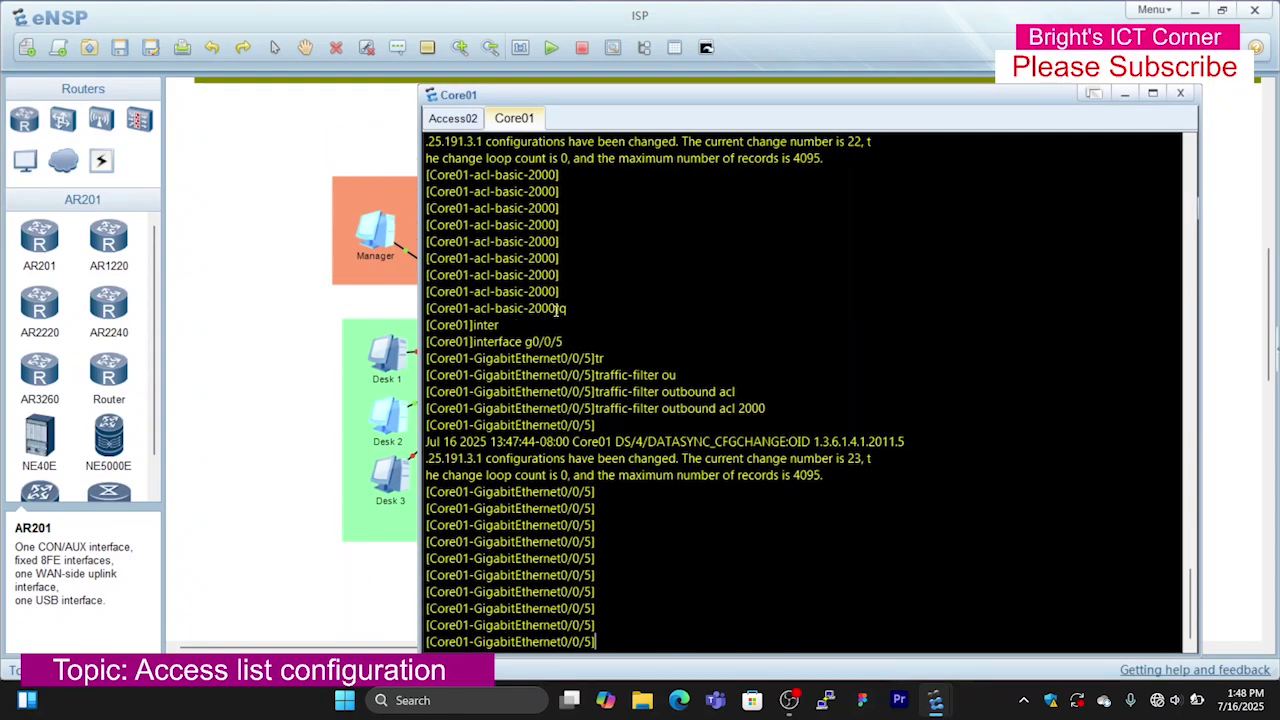
text(undo t)
key(Tab)
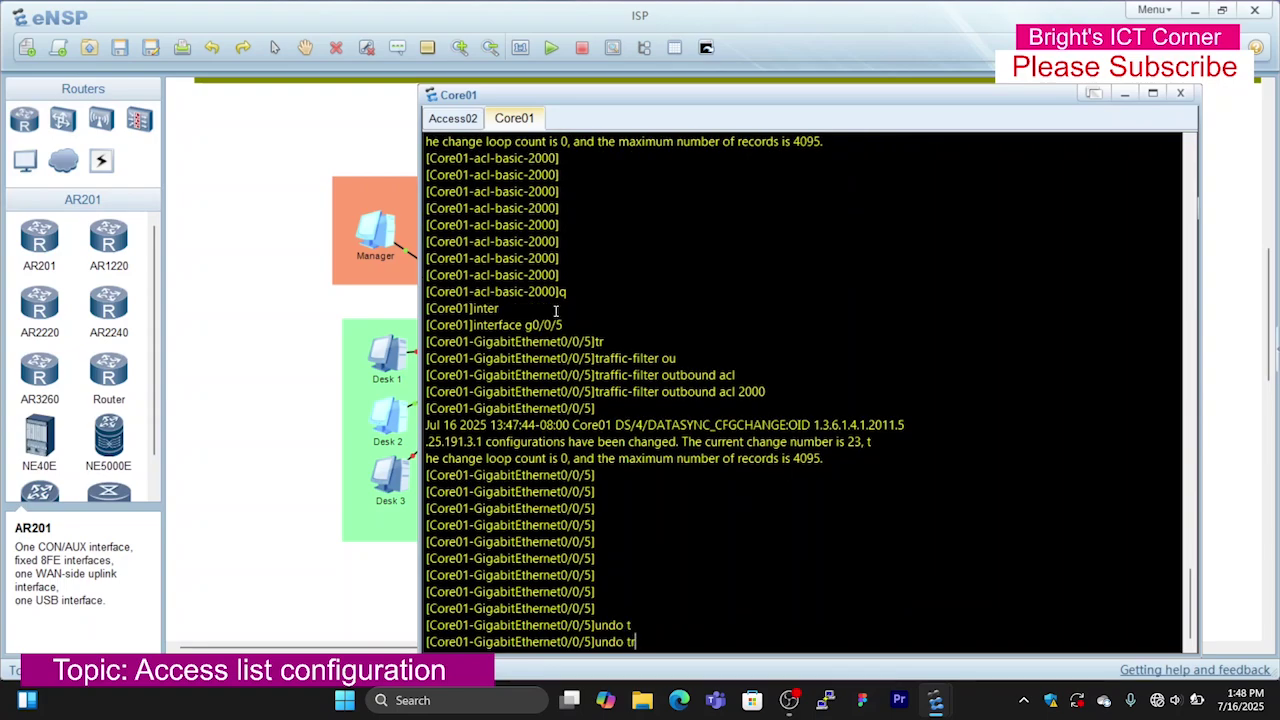
text(f)
key(Tab)
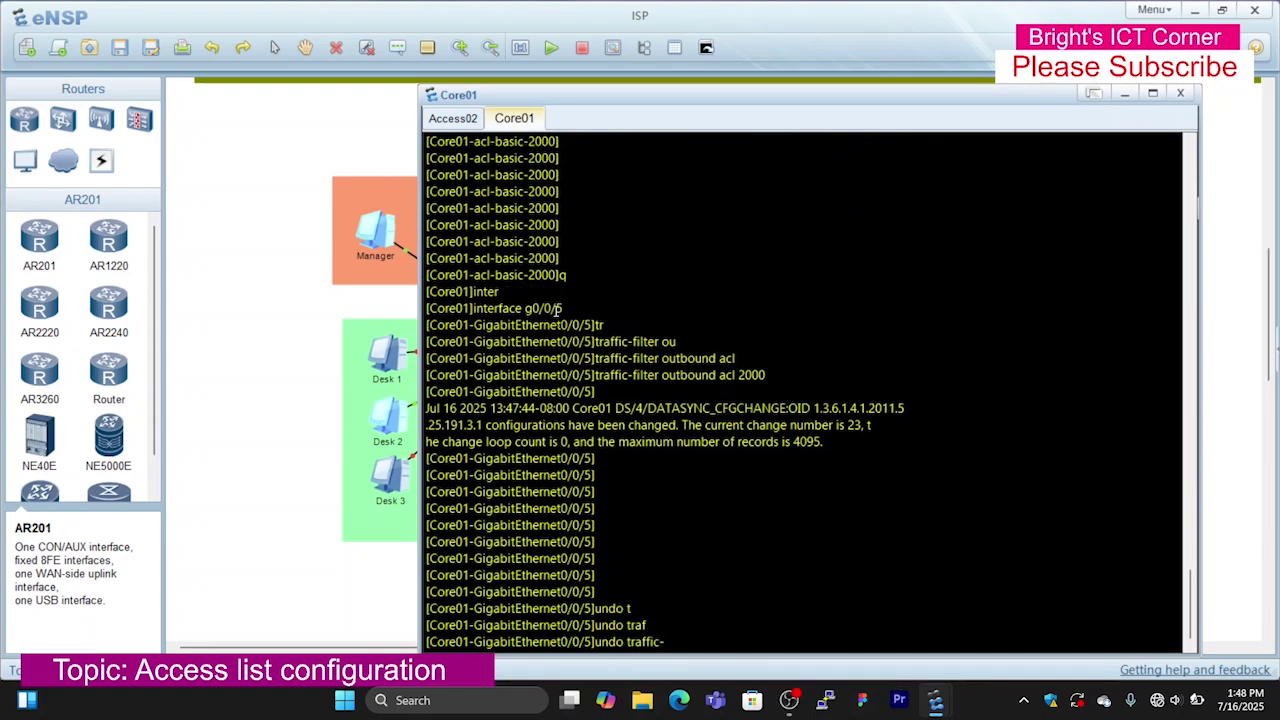
text(r)
key(Tab)
text(e)
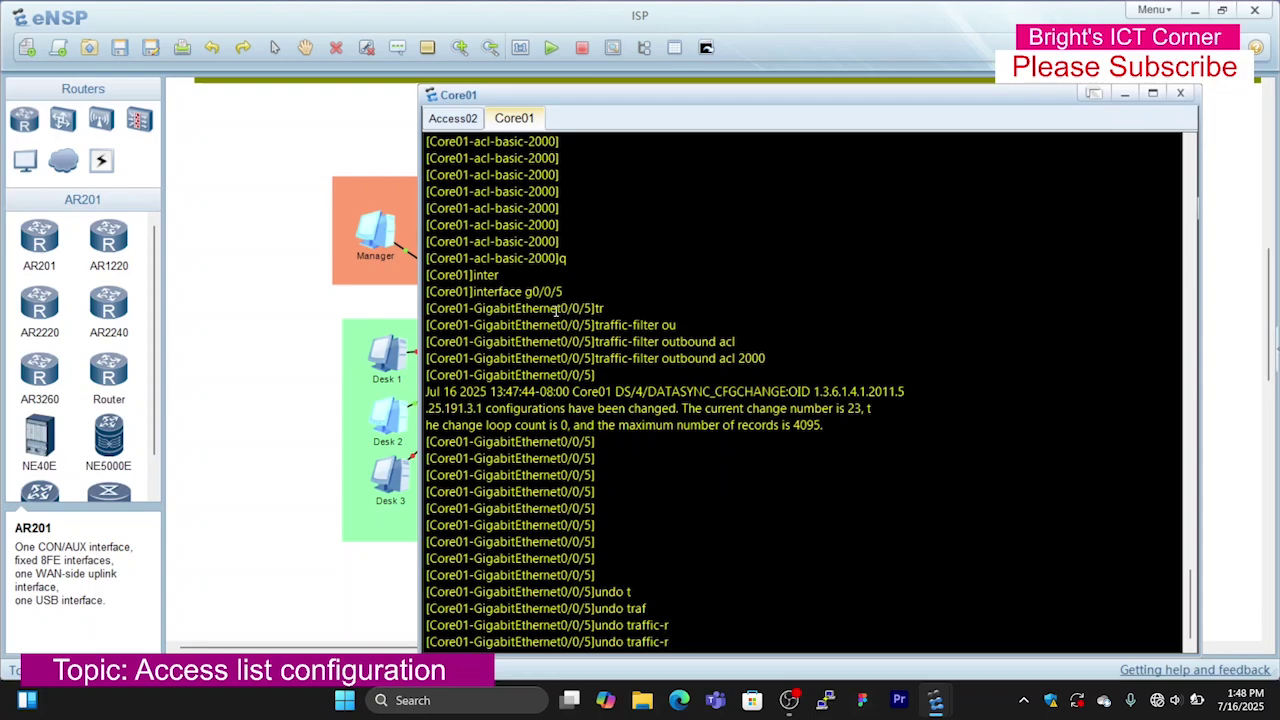
key(Tab)
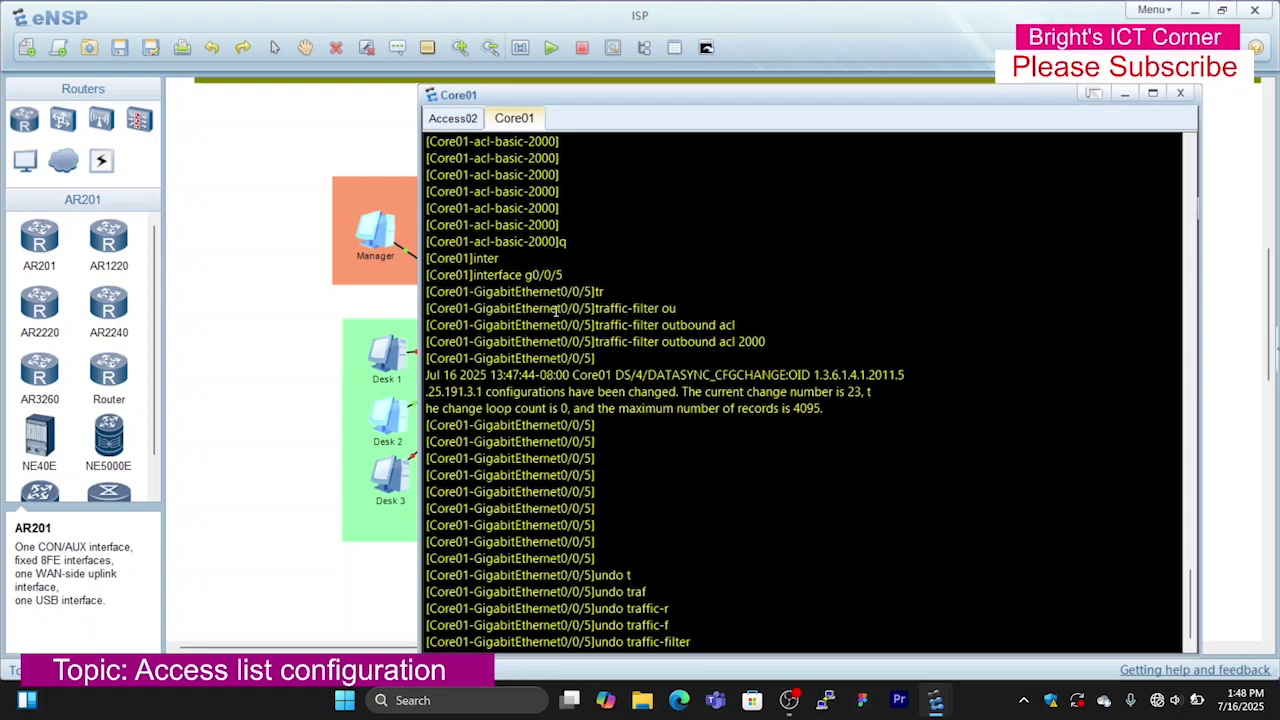
text(acl)
key(BackSpace)
key(BackSpace)
key(BackSpace)
key(BackSpace)
text(ou)
key(Tab)
key(Return)
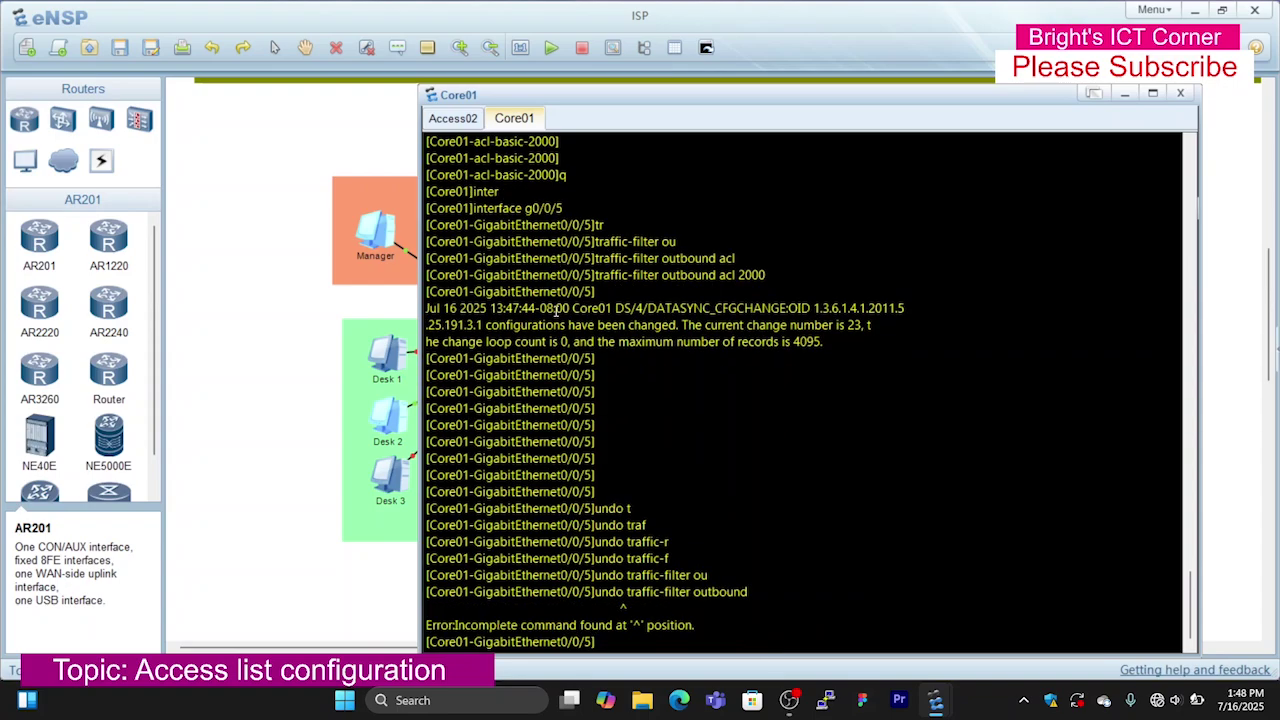
Remove the outbound ACL 2000 traffic filter from GigabitEthernet0/0/5, and check the ping on Desk 2.
key(Up)
text(ac)
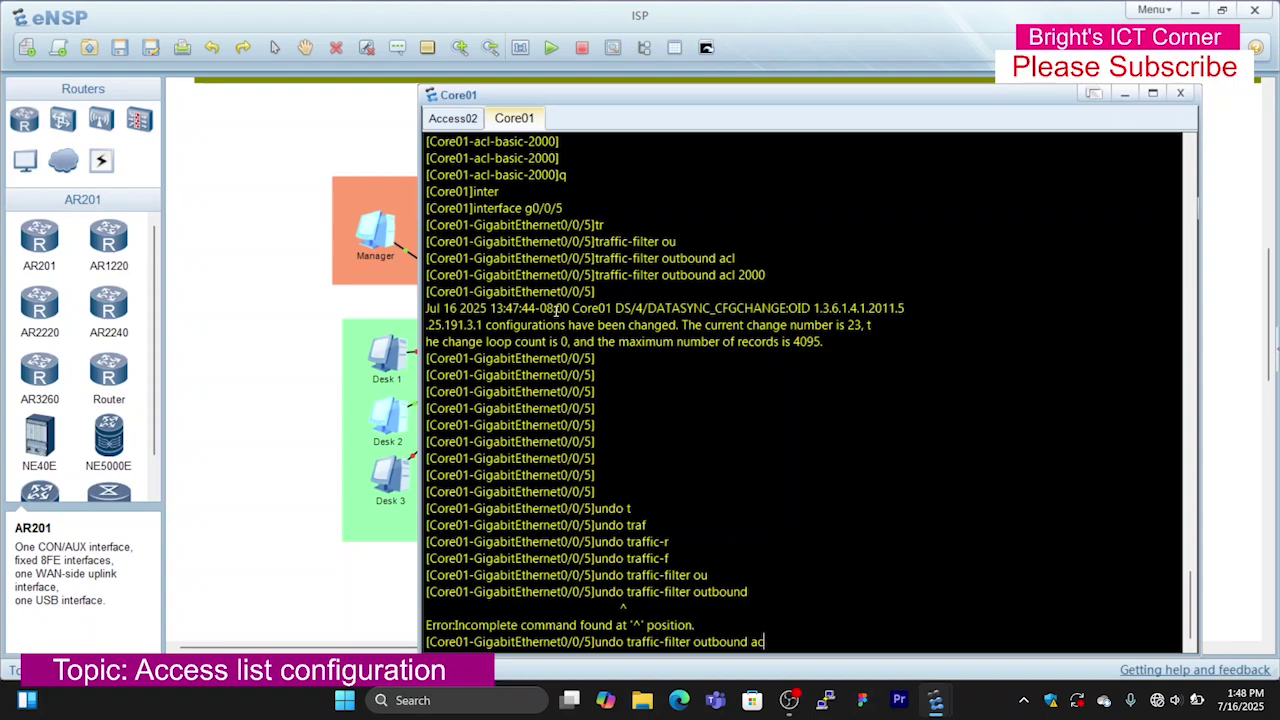
key(Tab)
text(0)
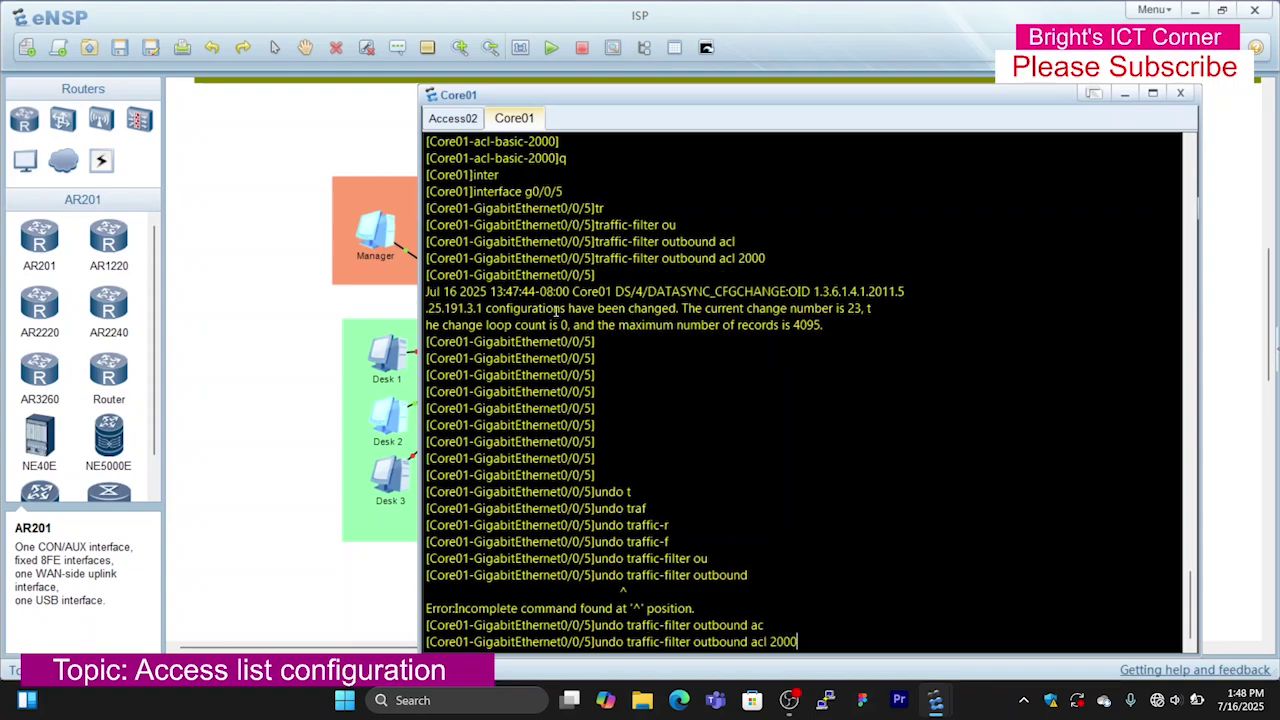
key(Return)
double_click(405, 420)
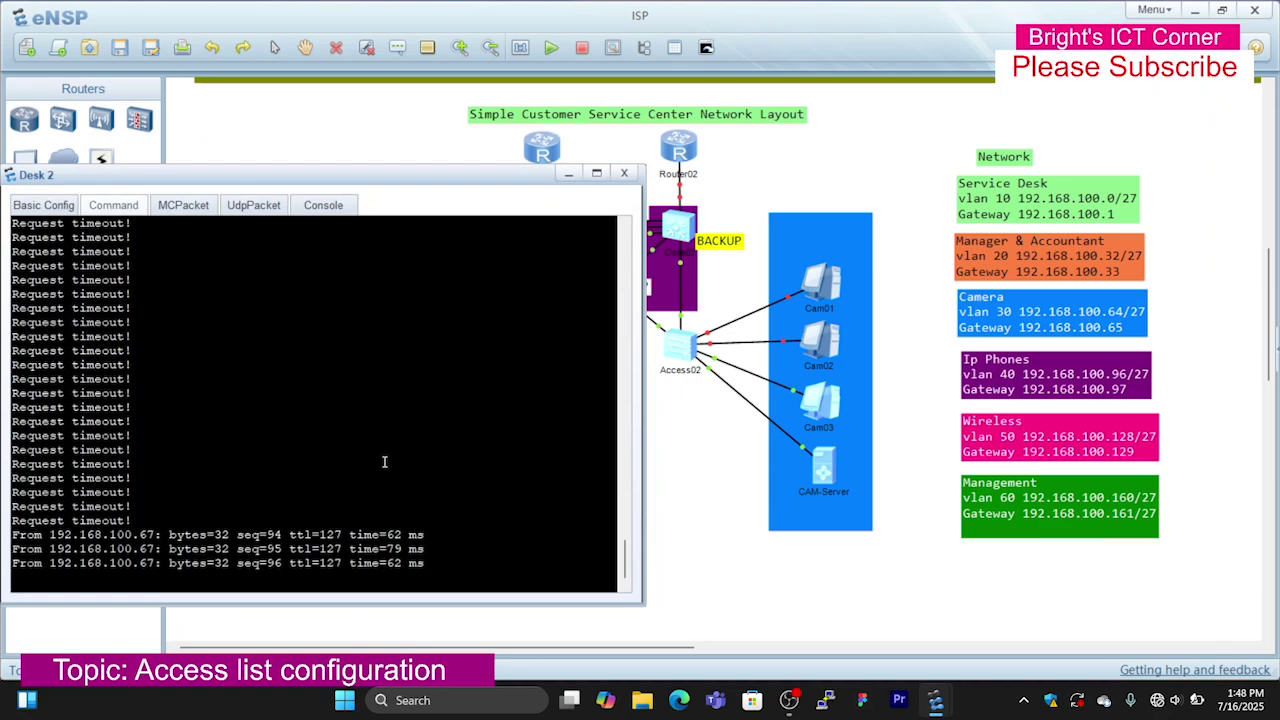
Check the running pings to CAM-Server on the Manager PC and Desk 2 with the outbound filter removed.
click(568, 174)
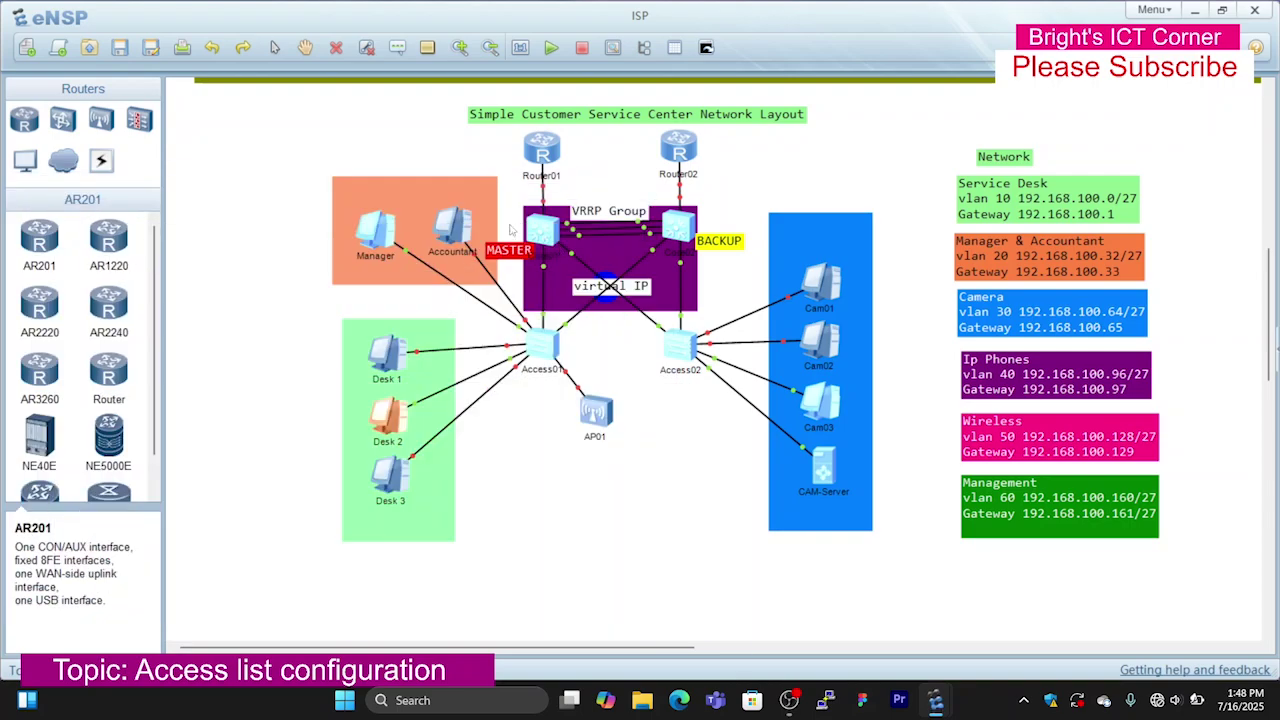
double_click(388, 233)
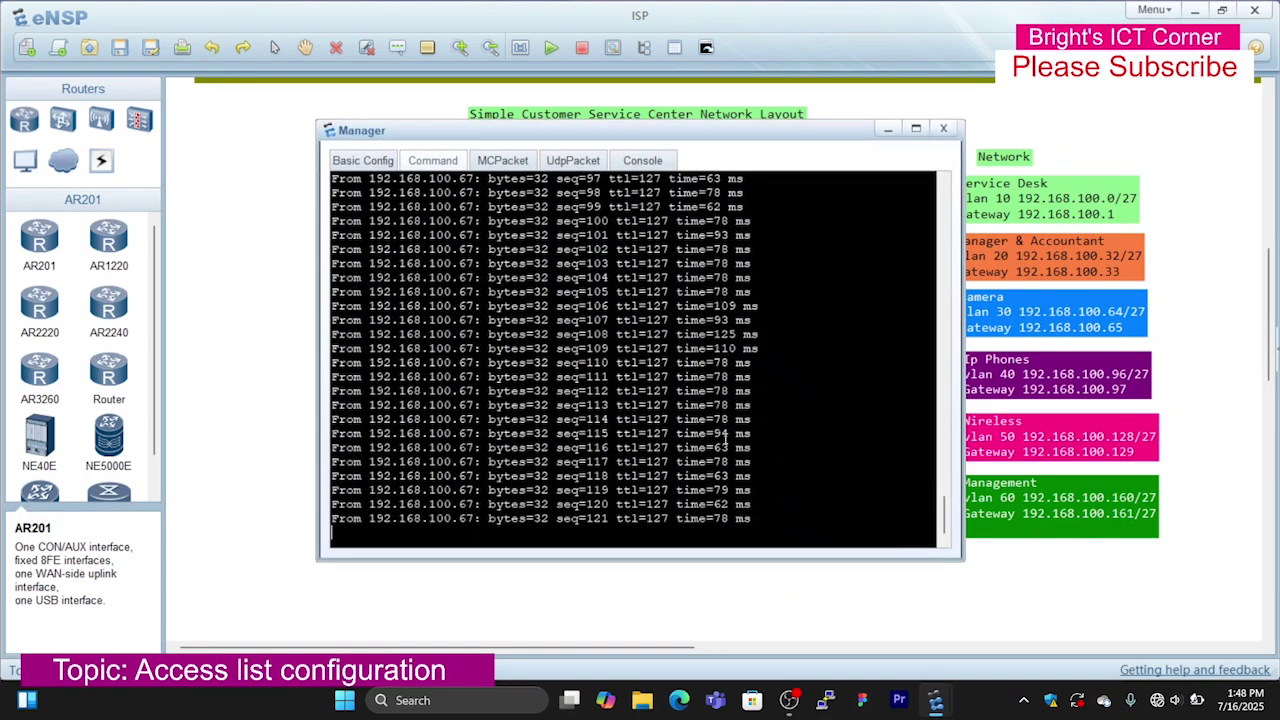
click(887, 129)
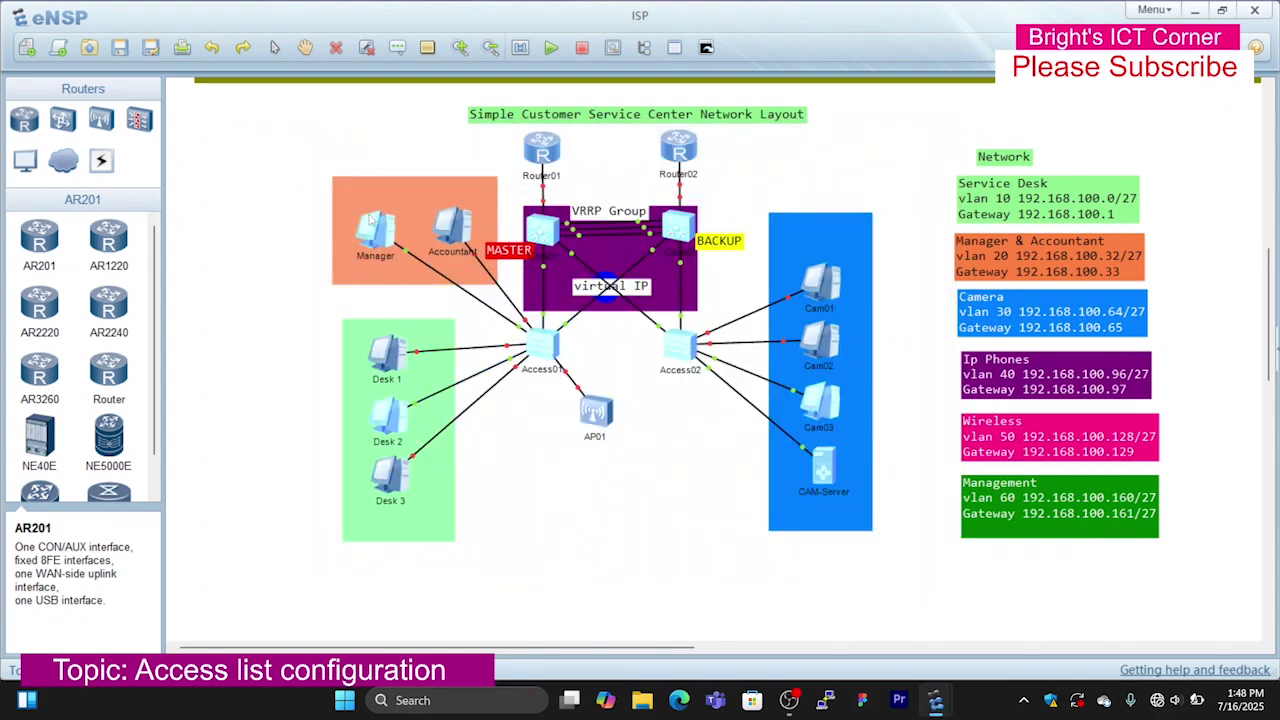
double_click(392, 413)
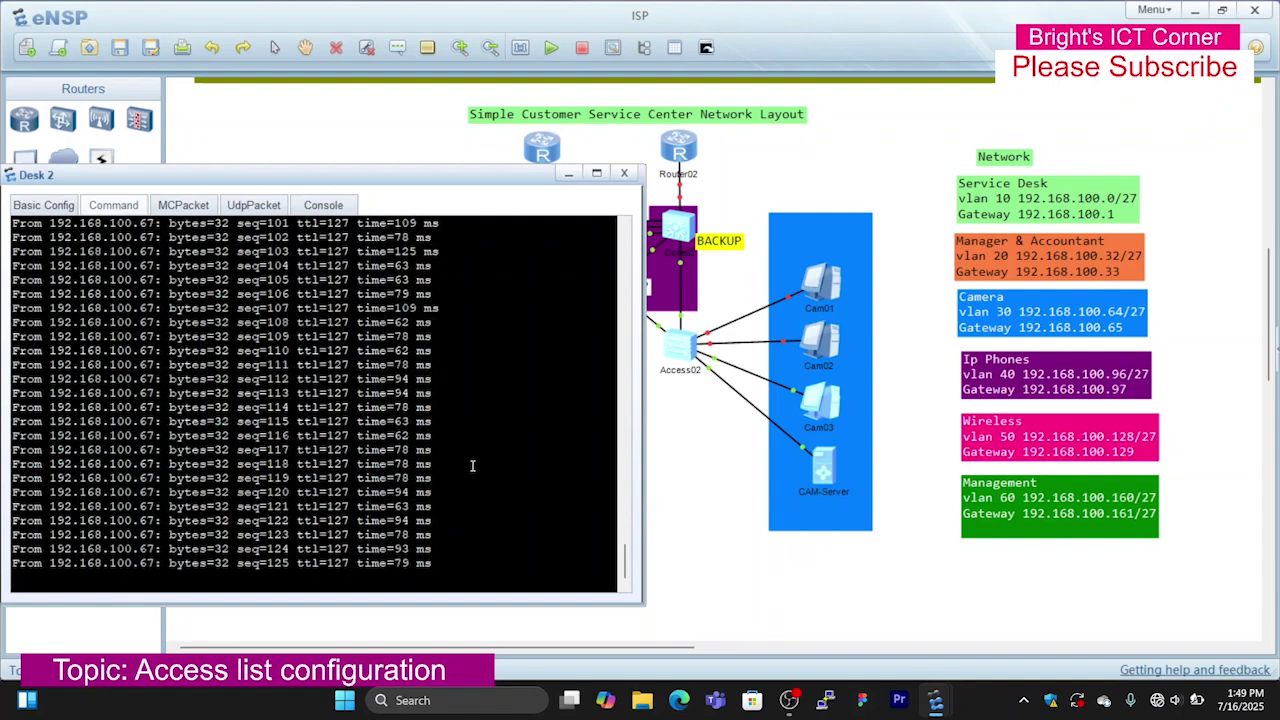
click(783, 183)
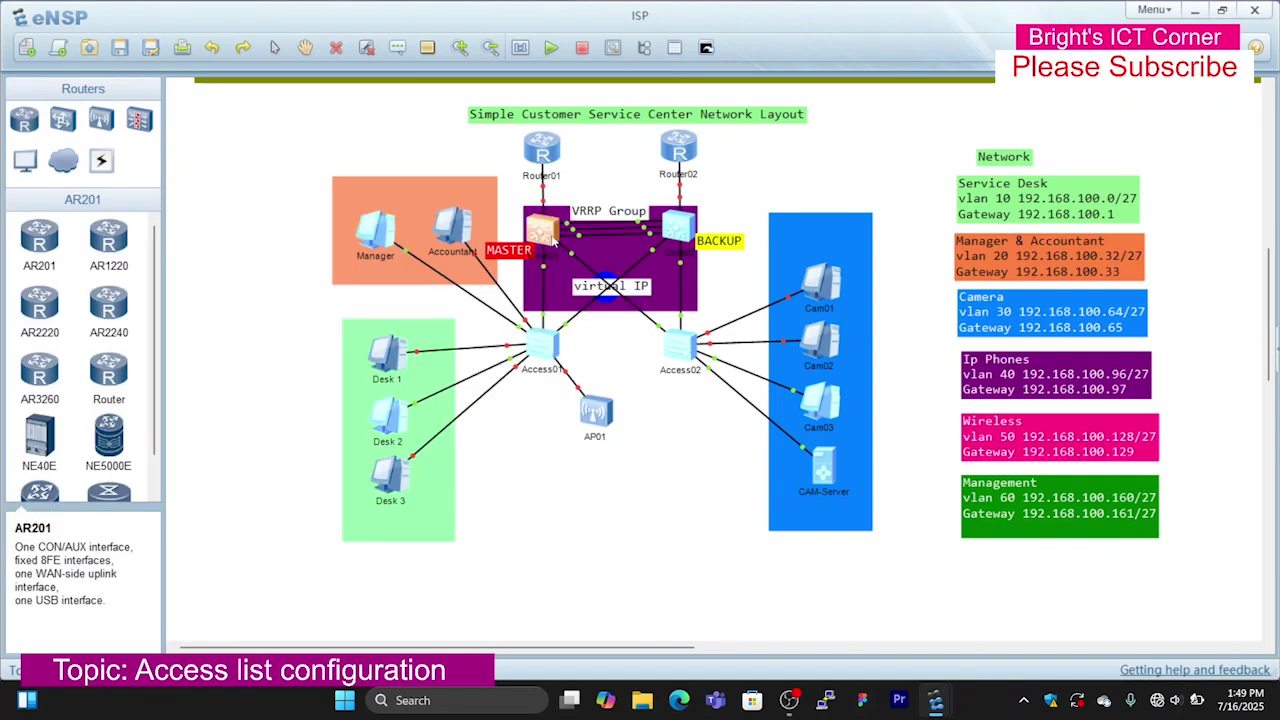
Leave the GigabitEthernet0/0/5 view on Core01 and enter the GigabitEthernet0/0/4 interface view.
double_click(543, 230)
click(300, 270)
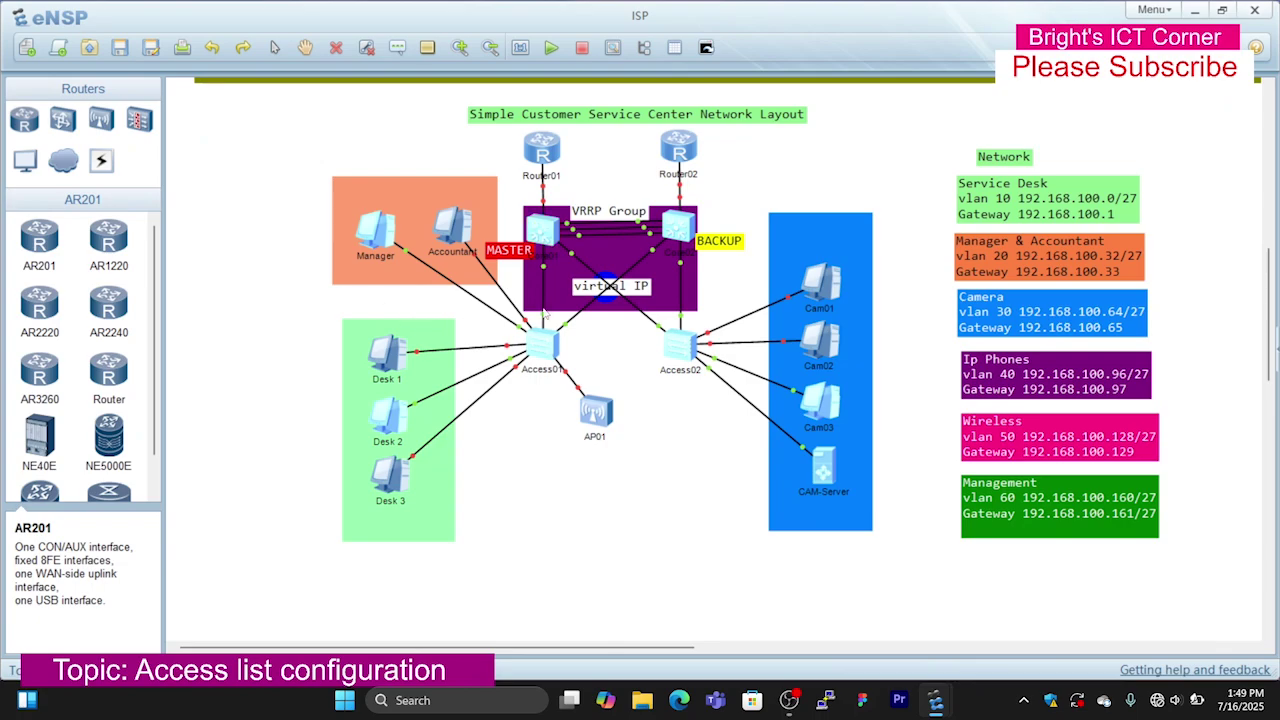
double_click(543, 232)
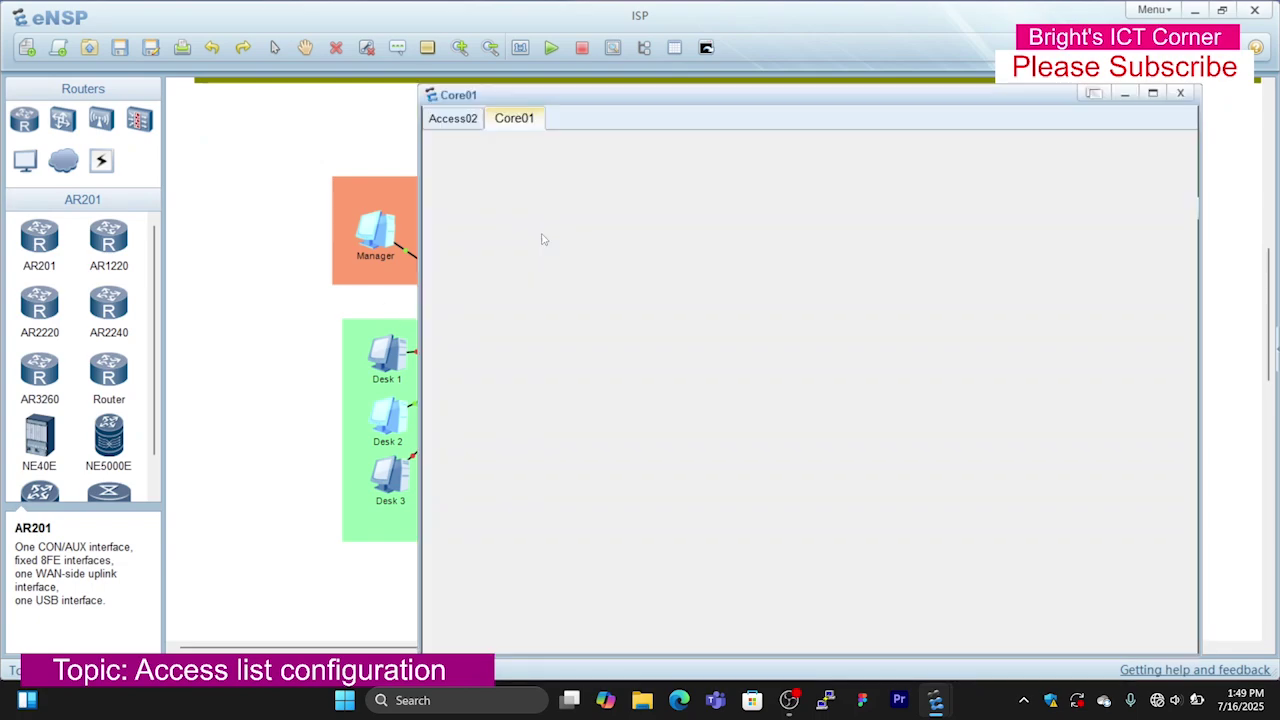
key(Return)
key(Return)
key(Return)
key(Return)
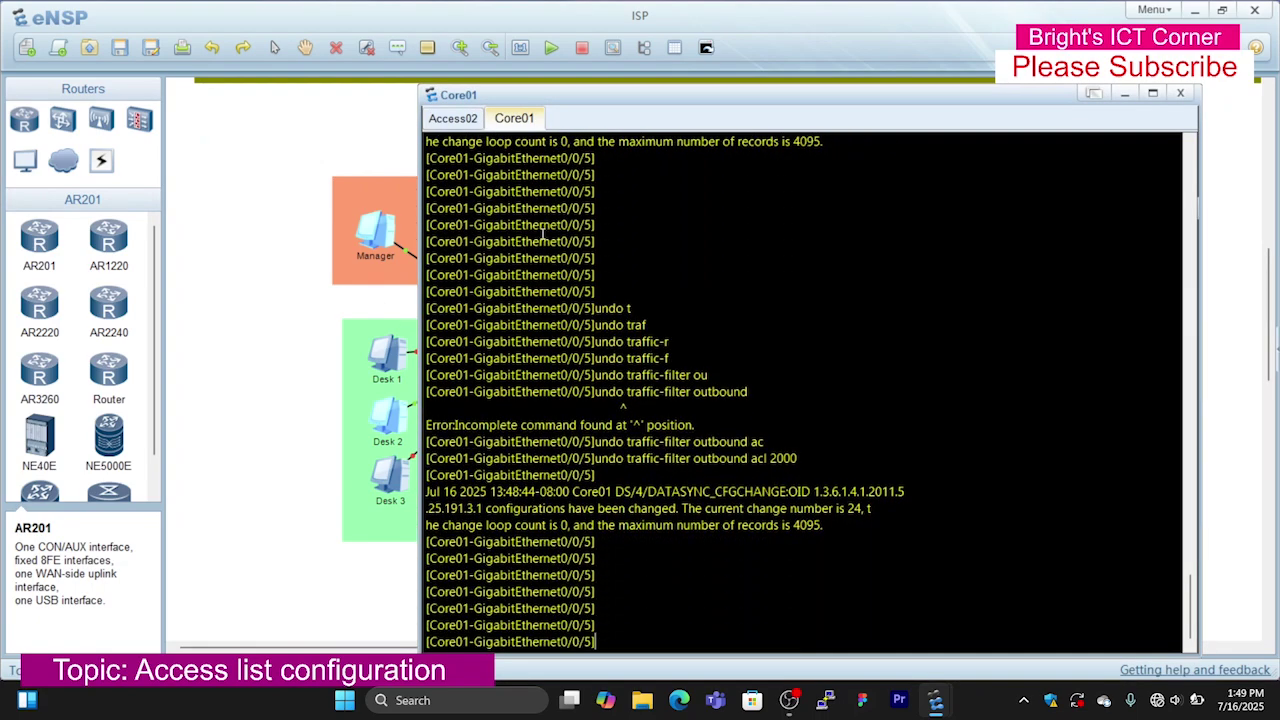
text(q)
key(Return)
text(inter)
key(Tab)
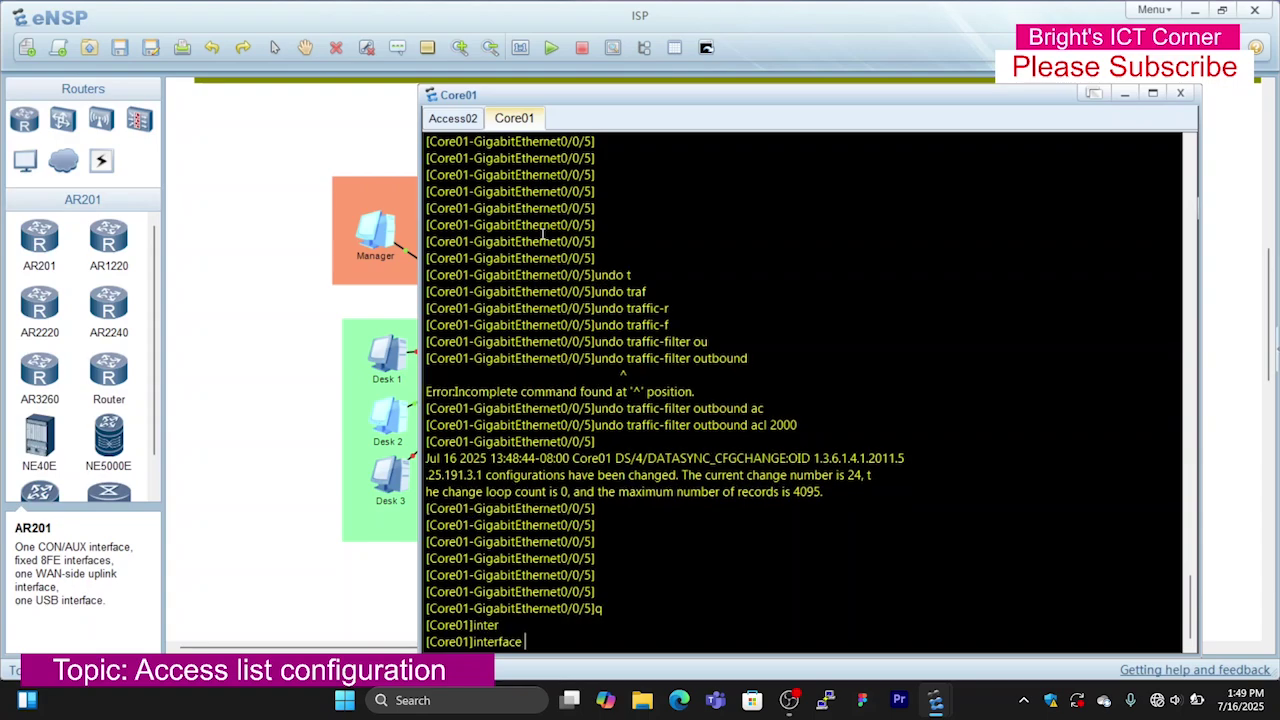
text(g0/0/4)
key(Return)
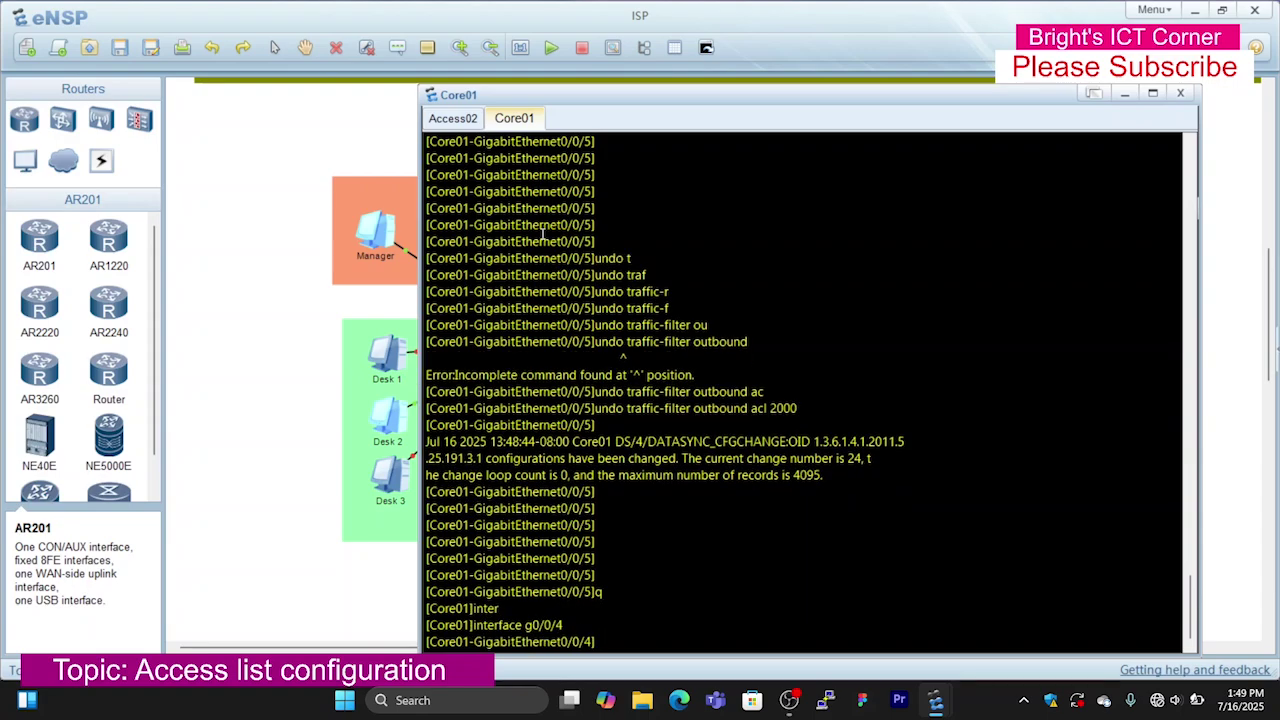
Apply ACL 2000 as an inbound traffic filter on Core01's GigabitEthernet0/0/4.
text(tr)
key(Tab)
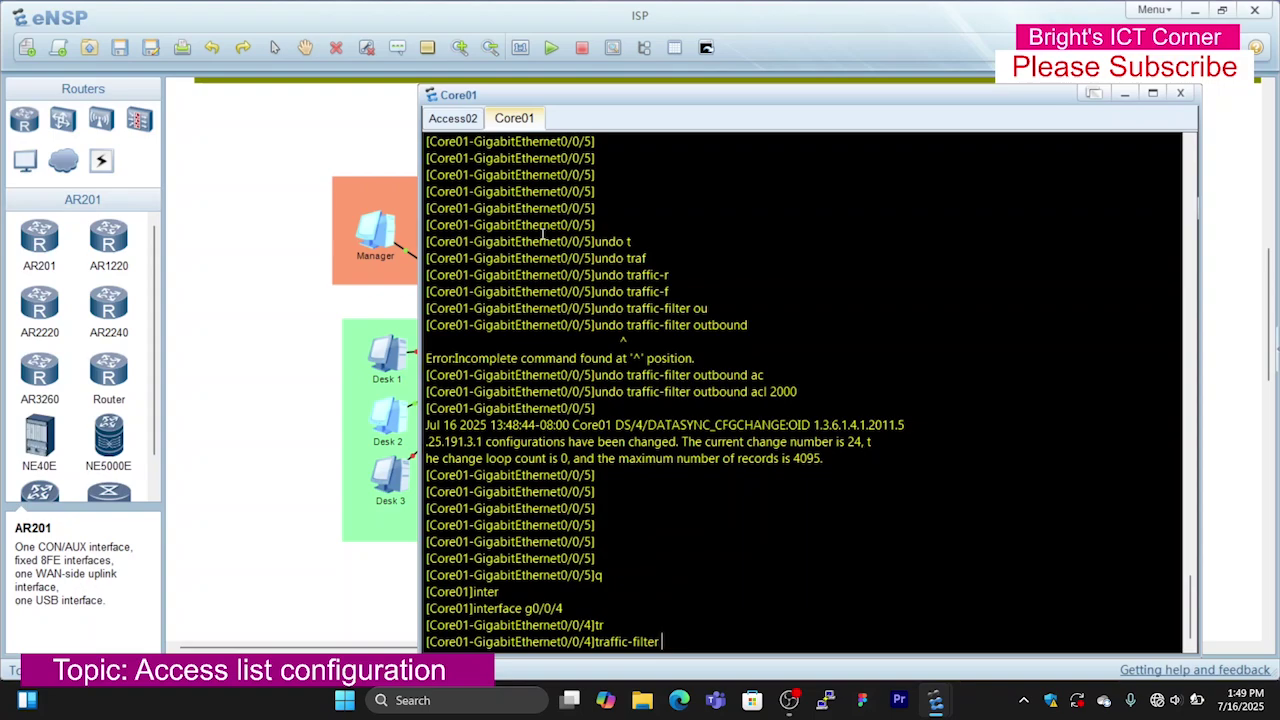
text(in)
key(Tab)
text(a)
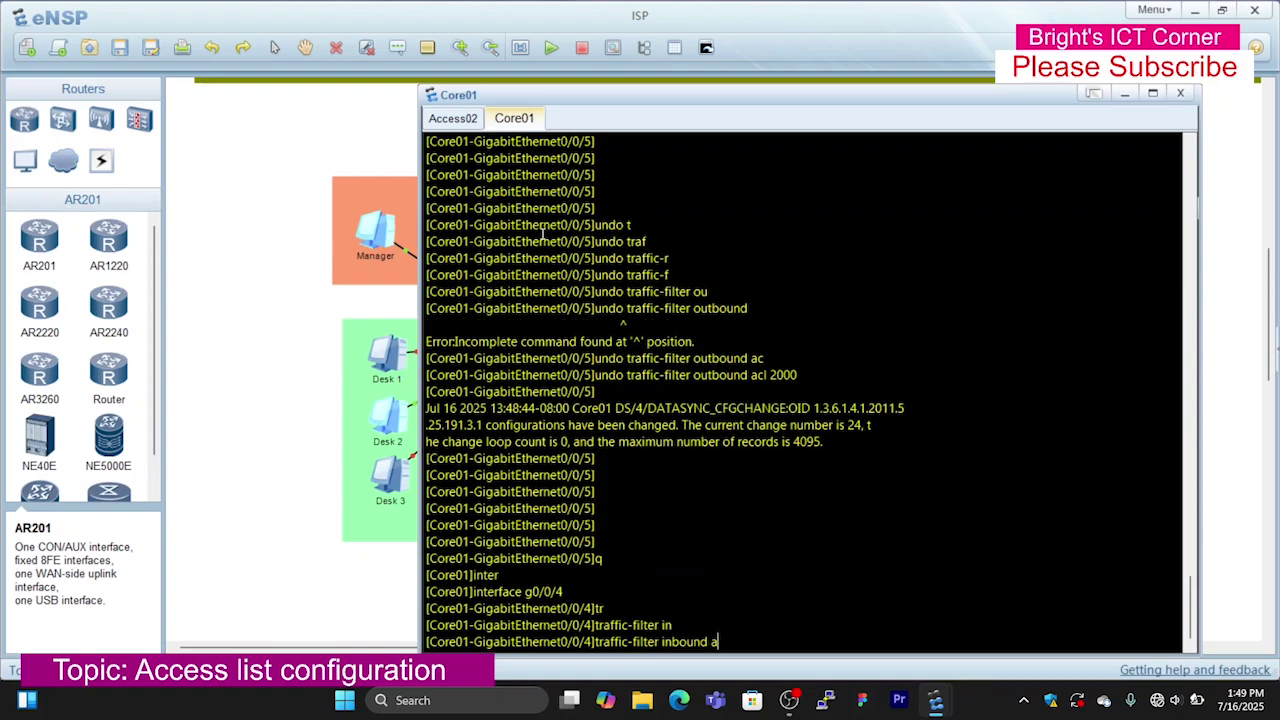
text(cl 2000)
key(Return)
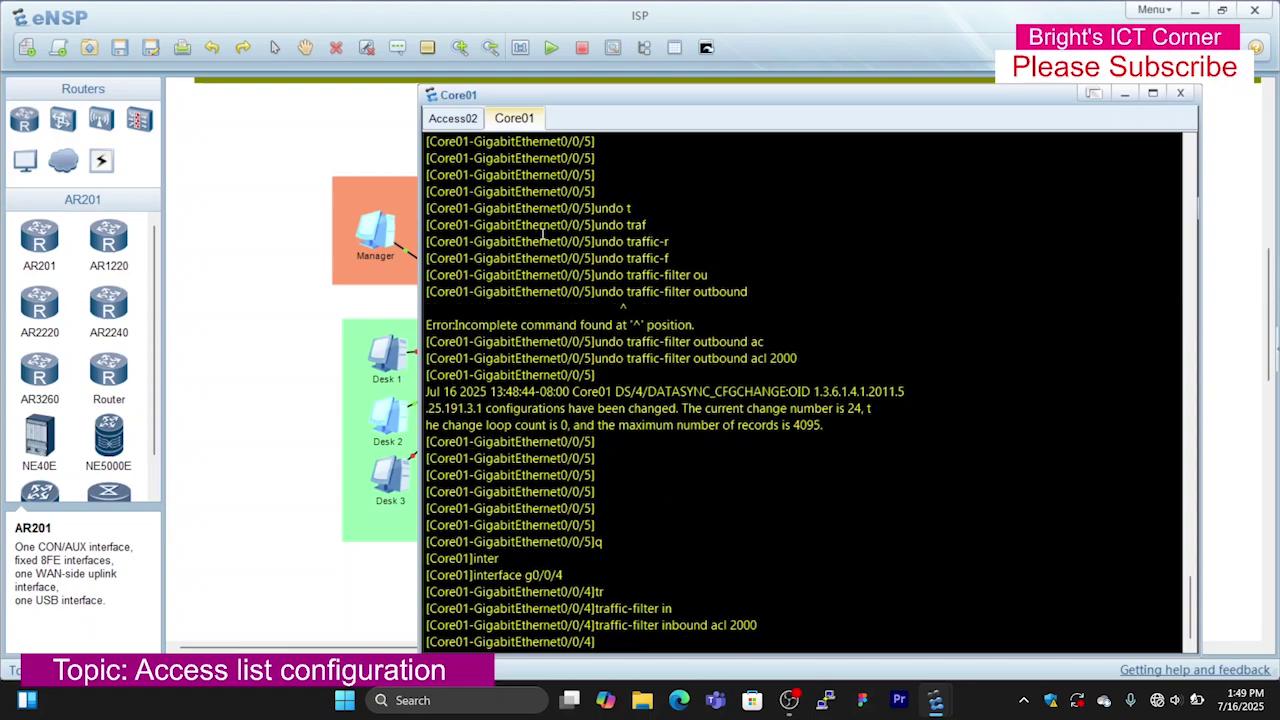
Check the running ping to CAM-Server on Desk 2 with the inbound filter applied.
click(290, 362)
double_click(403, 424)
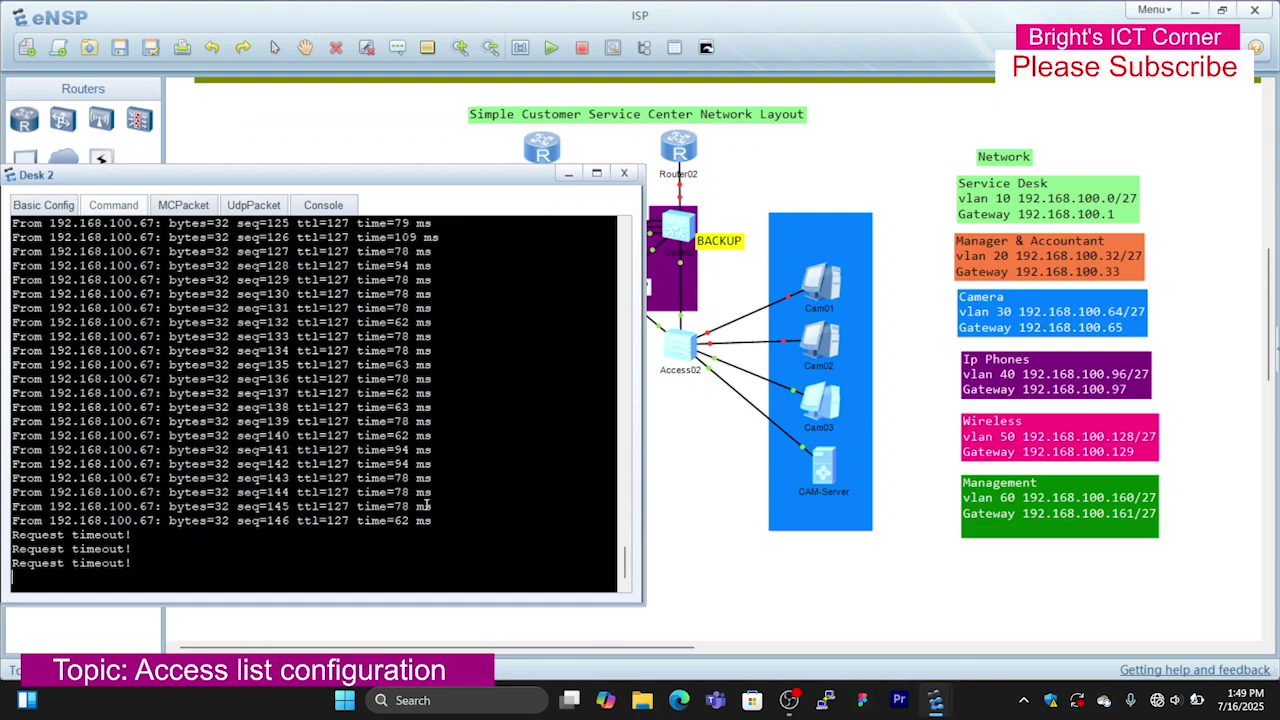
click(568, 173)
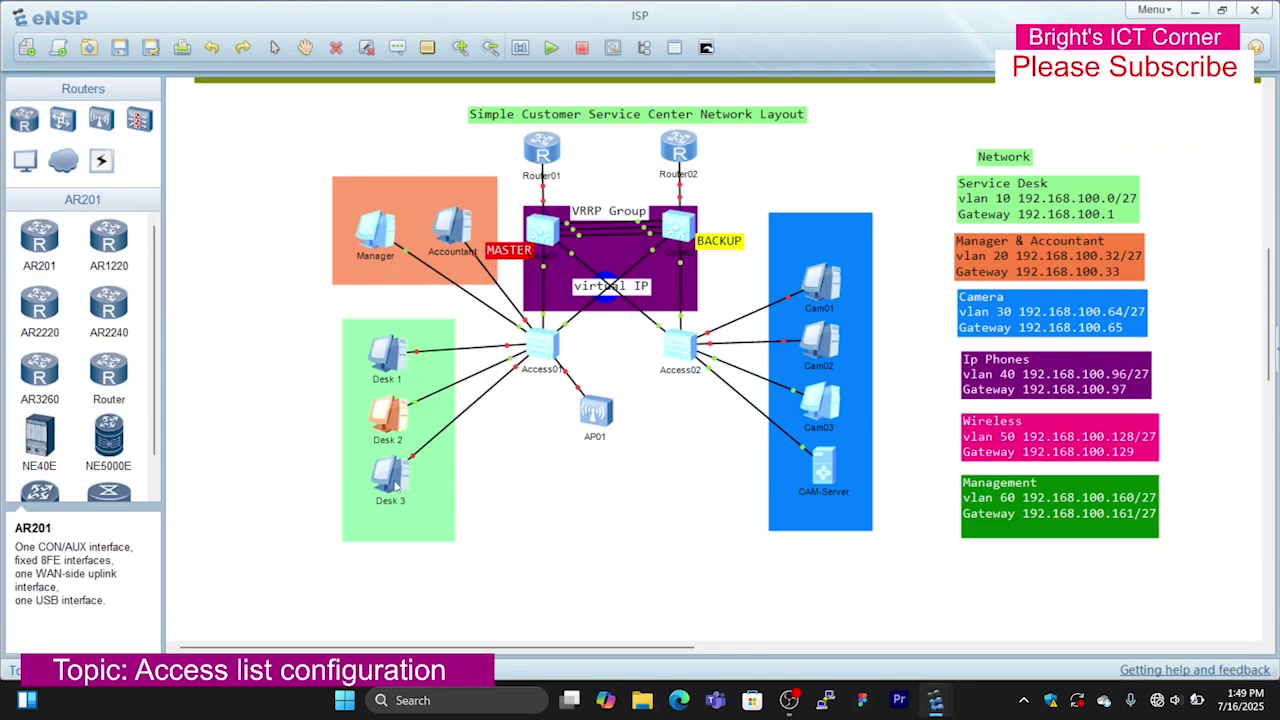
Start the Desk 3 PC, and check the running ping to CAM-Server on the Manager PC.
right_click(395, 484)
click(420, 496)
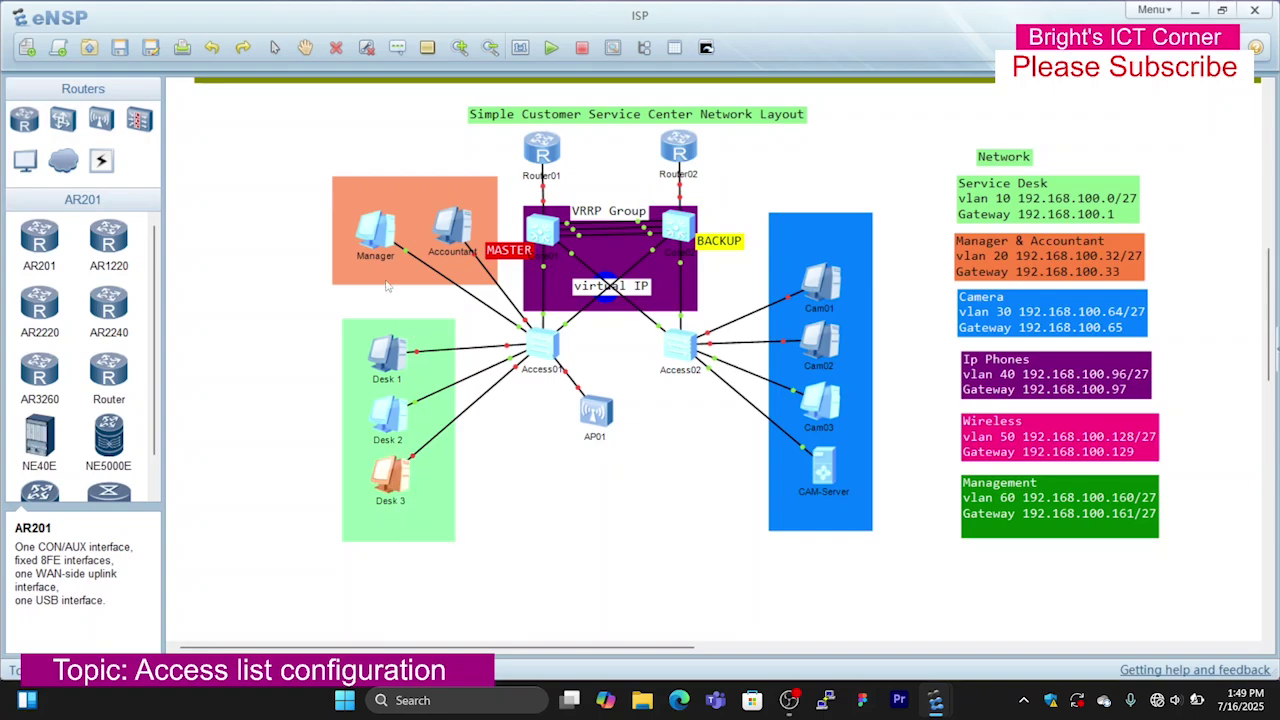
double_click(378, 235)
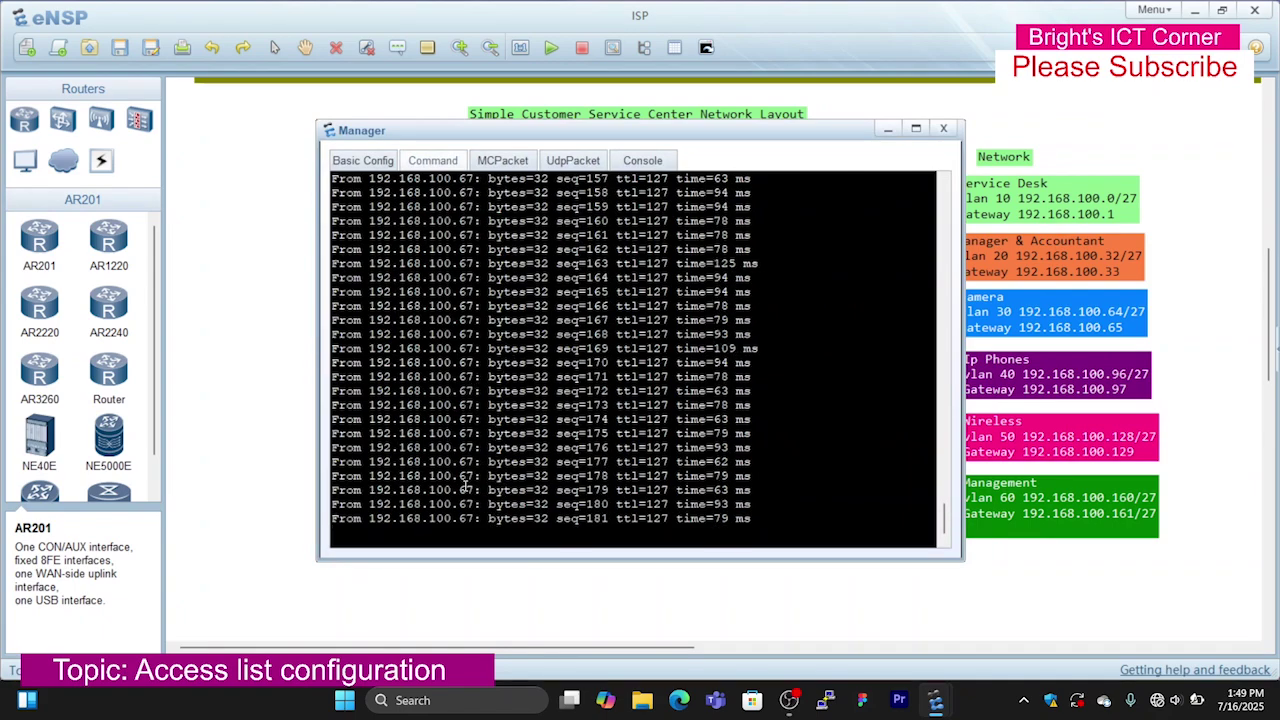
click(289, 343)
Show Desk 3's IP configuration with "ipconfig" in its command line.
double_click(388, 479)
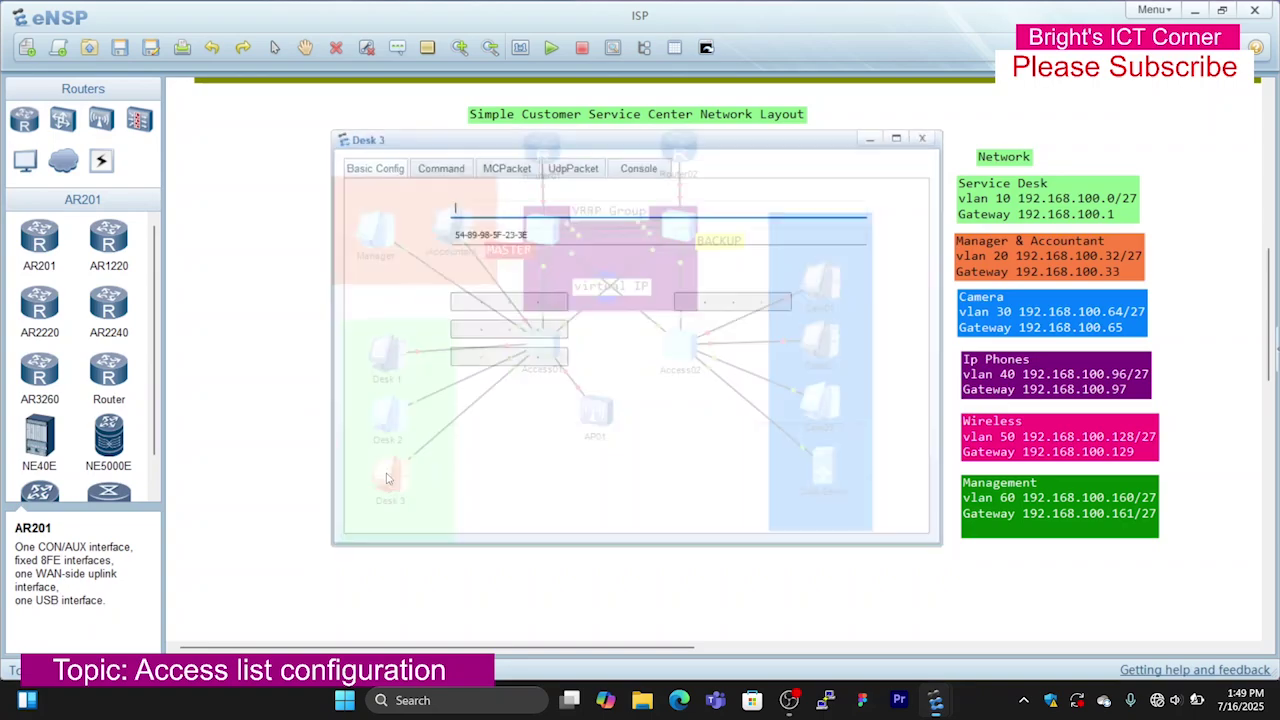
click(430, 163)
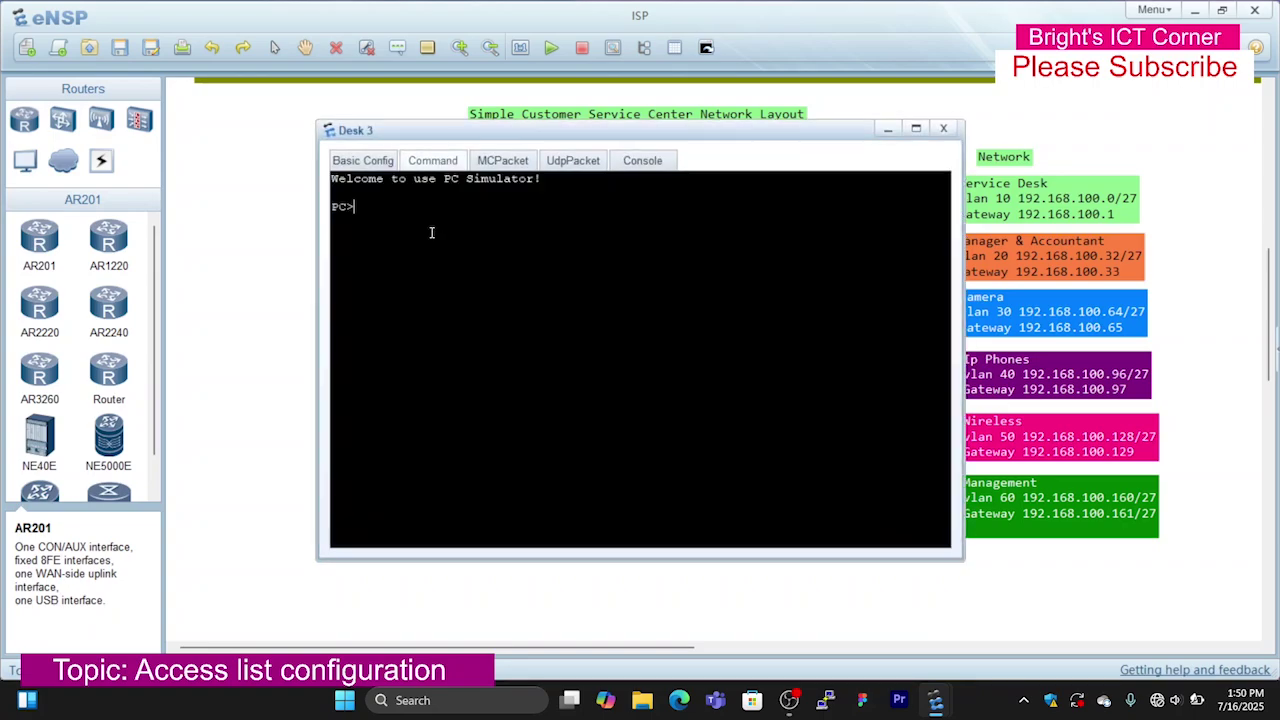
text(ip confi)
key(BackSpace)
key(BackSpace)
key(BackSpace)
key(BackSpace)
key(BackSpace)
key(BackSpace)
text(cp)
key(BackSpace)
text(onfig)
key(Return)
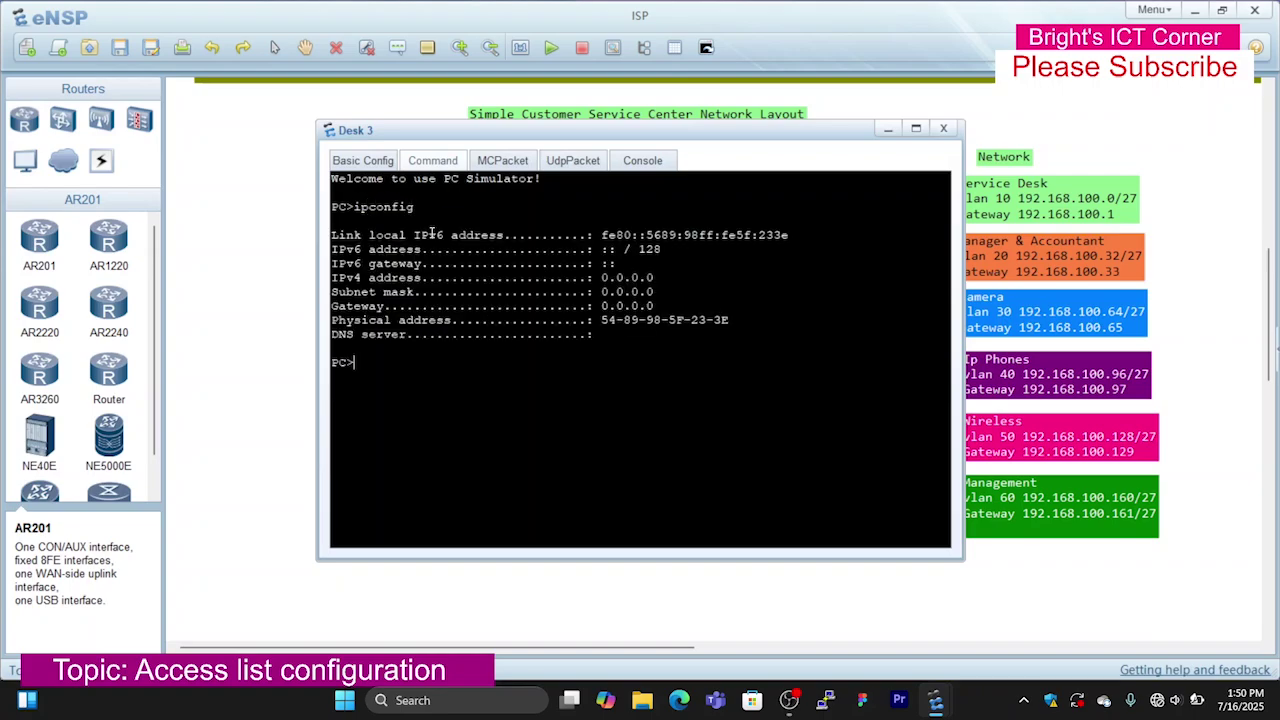
Repeat "ipconfig" several times on Desk 3 to recheck its address assignment.
key(Up)
key(Return)
key(Up)
key(Return)
key(Up)
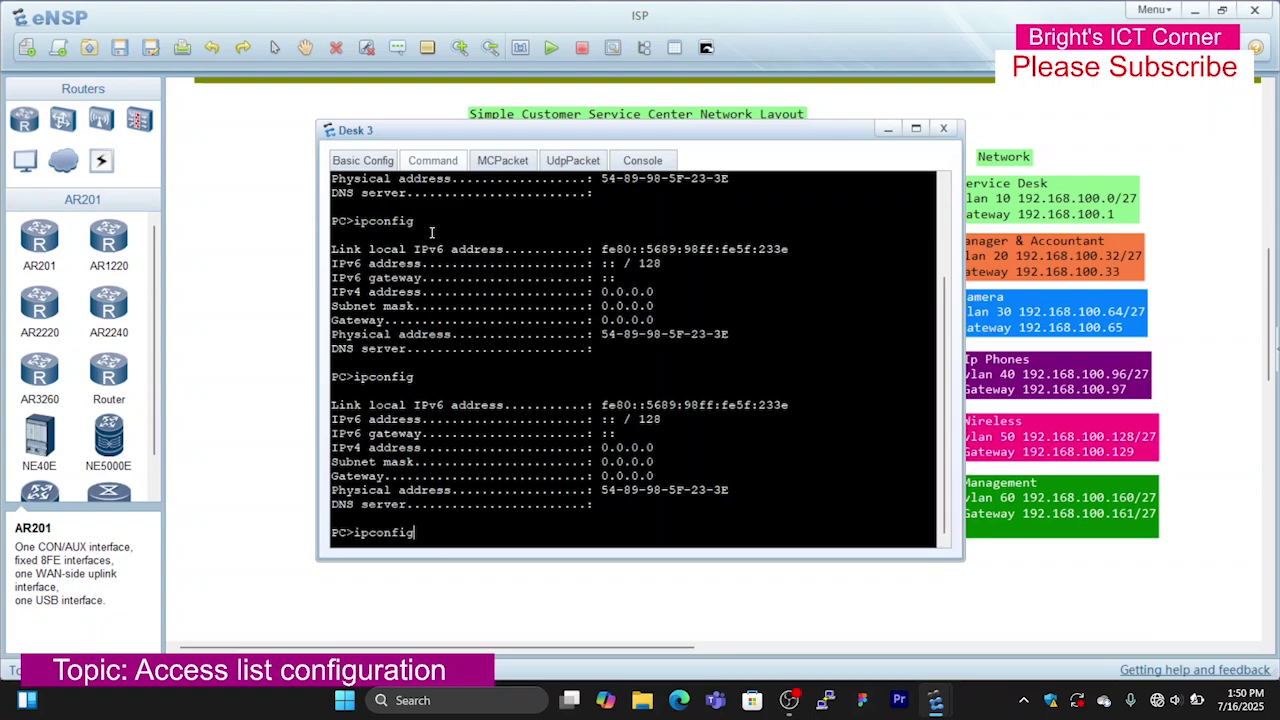
key(Return)
key(Up)
key(Return)
click(253, 218)
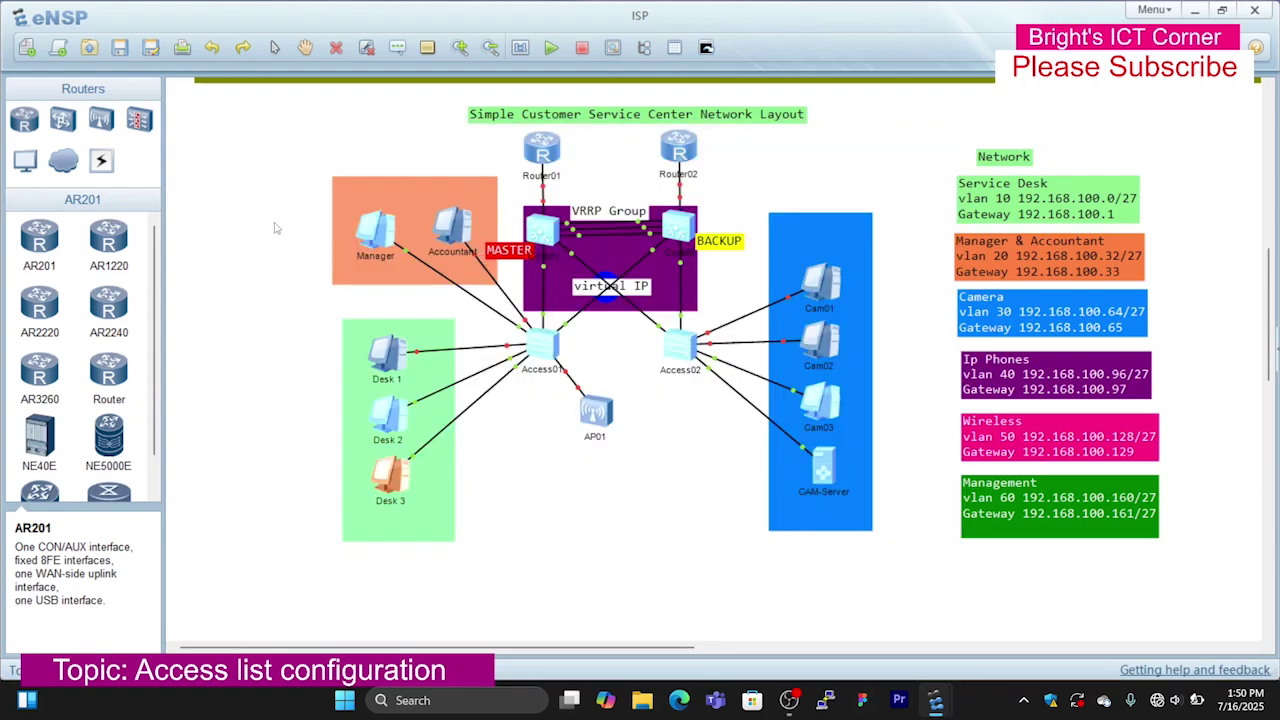
Stop the running ping on the Manager PC and display its IP configuration with "ipconfig".
double_click(376, 232)
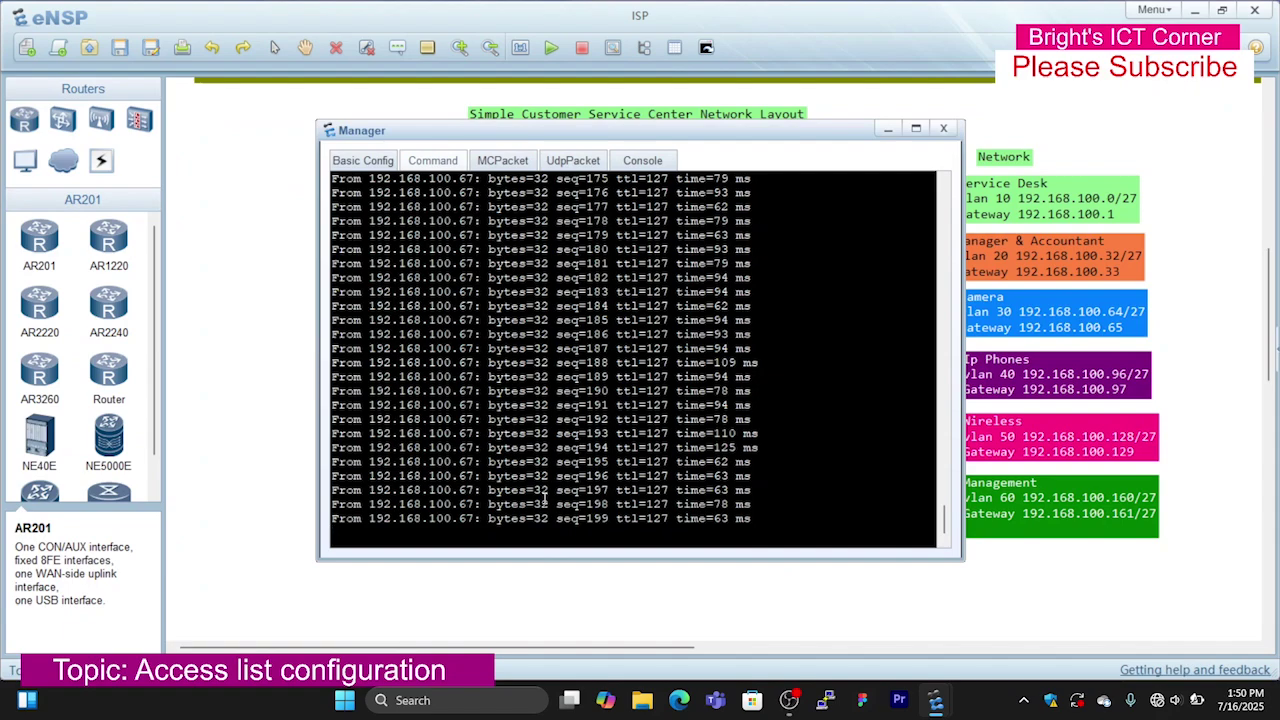
key(ctrl+c)
text(ip)
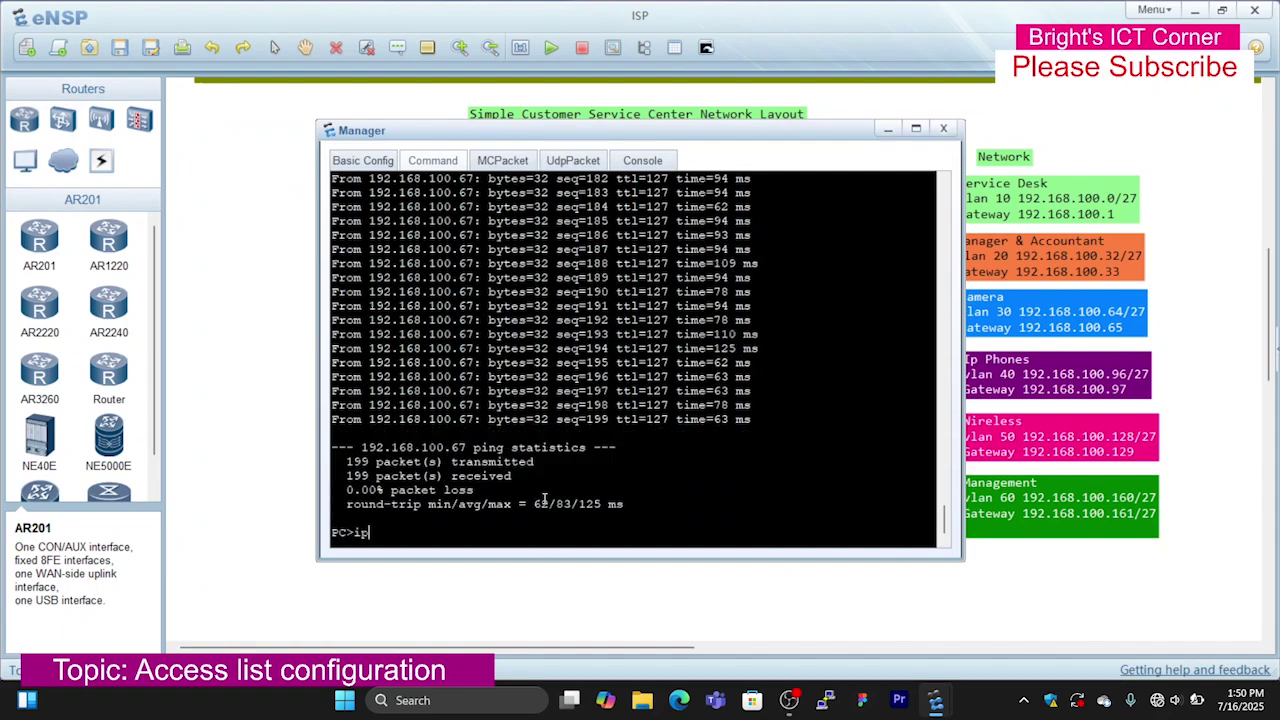
text(config)
key(Return)
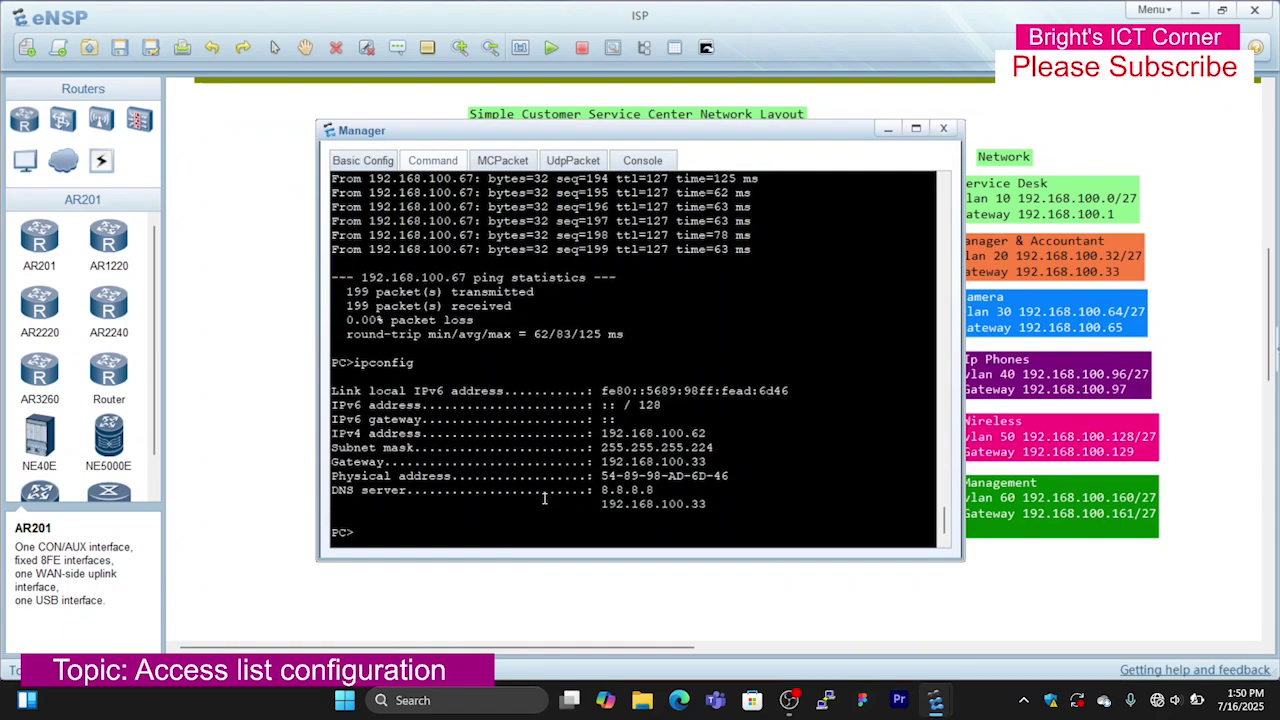
click(943, 128)
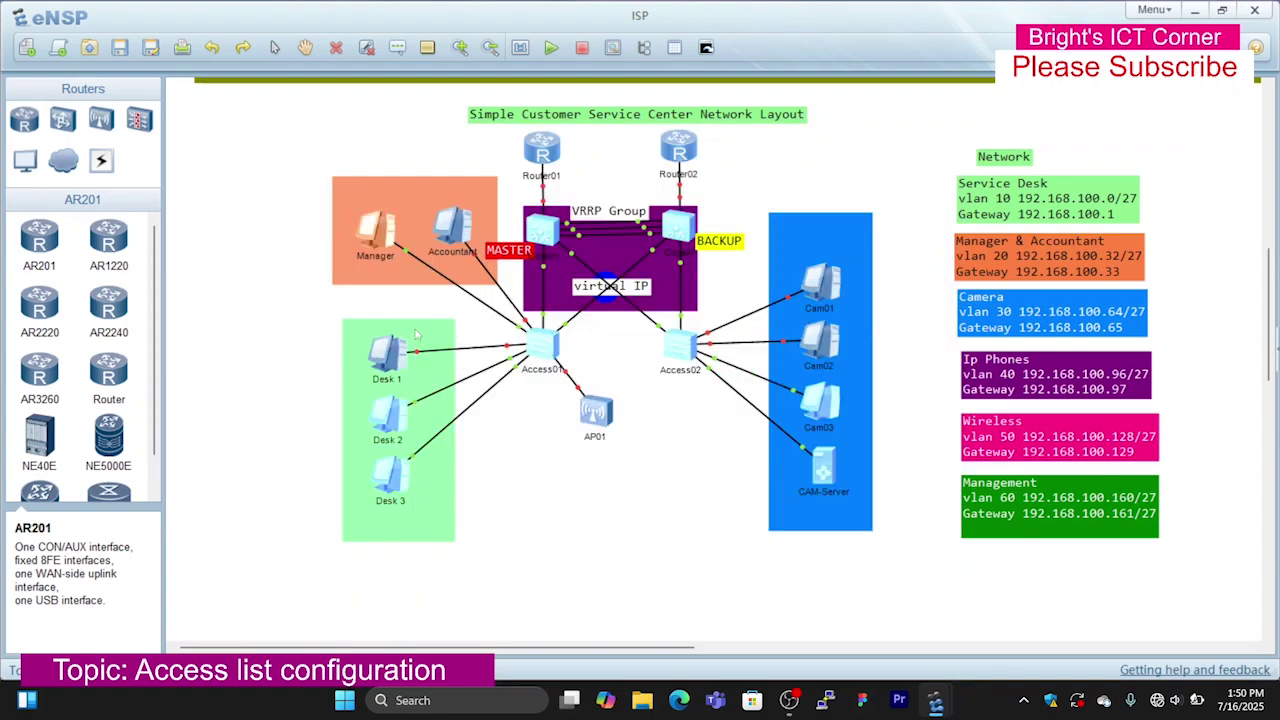
Stop the running ping on Desk 2 and ping the Manager PC at 192.168.100.62 from there.
double_click(393, 422)
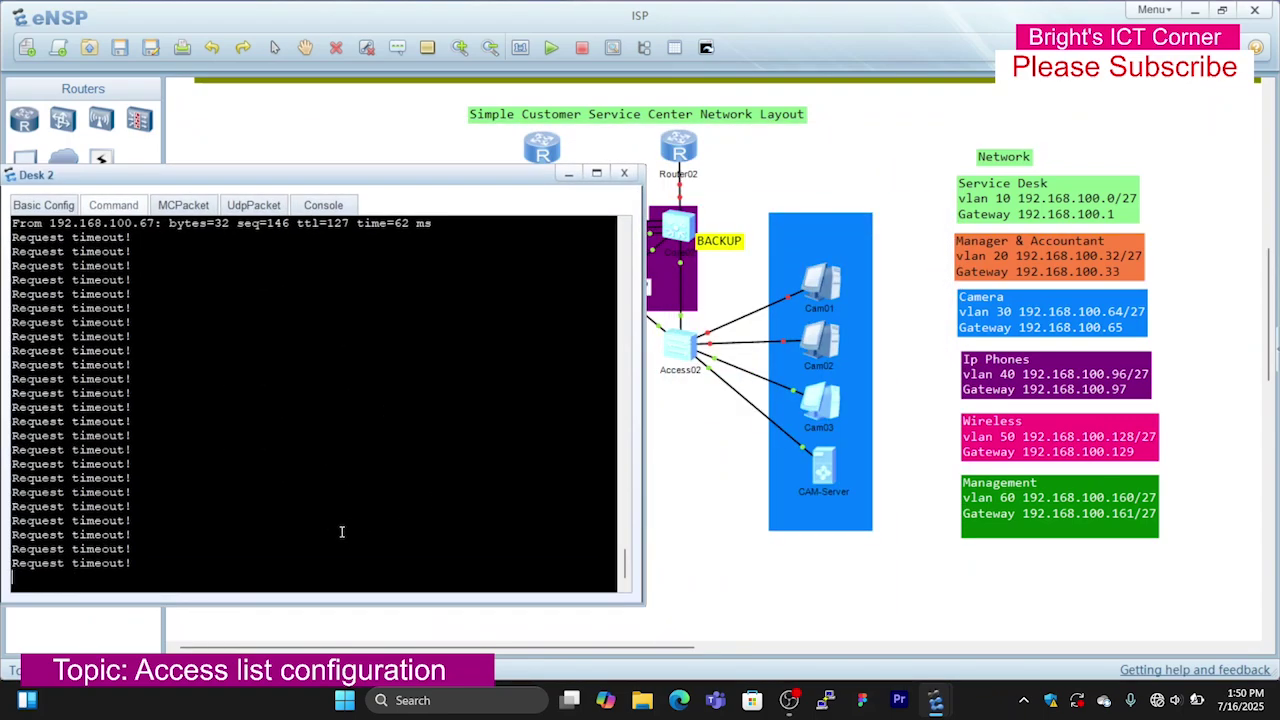
key(ctrl+c)
key(Up)
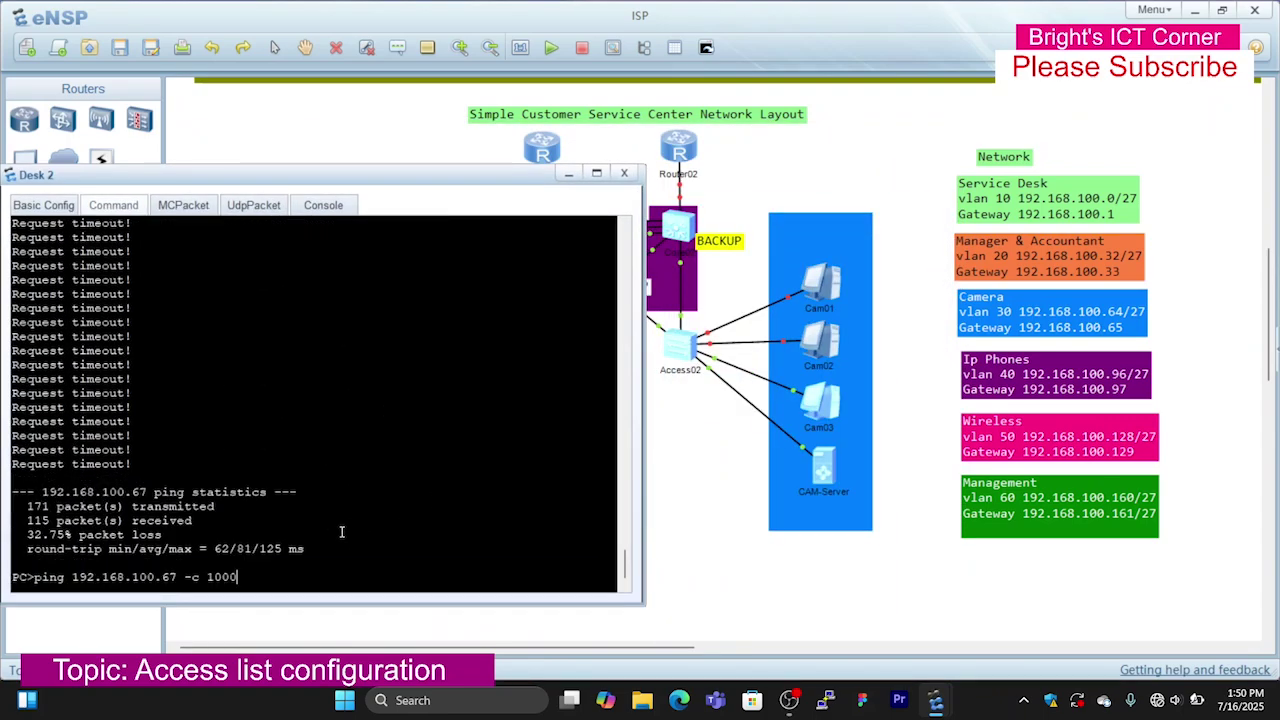
key(BackSpace)
key(BackSpace)
key(BackSpace)
key(BackSpace)
key(BackSpace)
key(BackSpace)
key(BackSpace)
key(BackSpace)
key(BackSpace)
text(2)
key(Return)
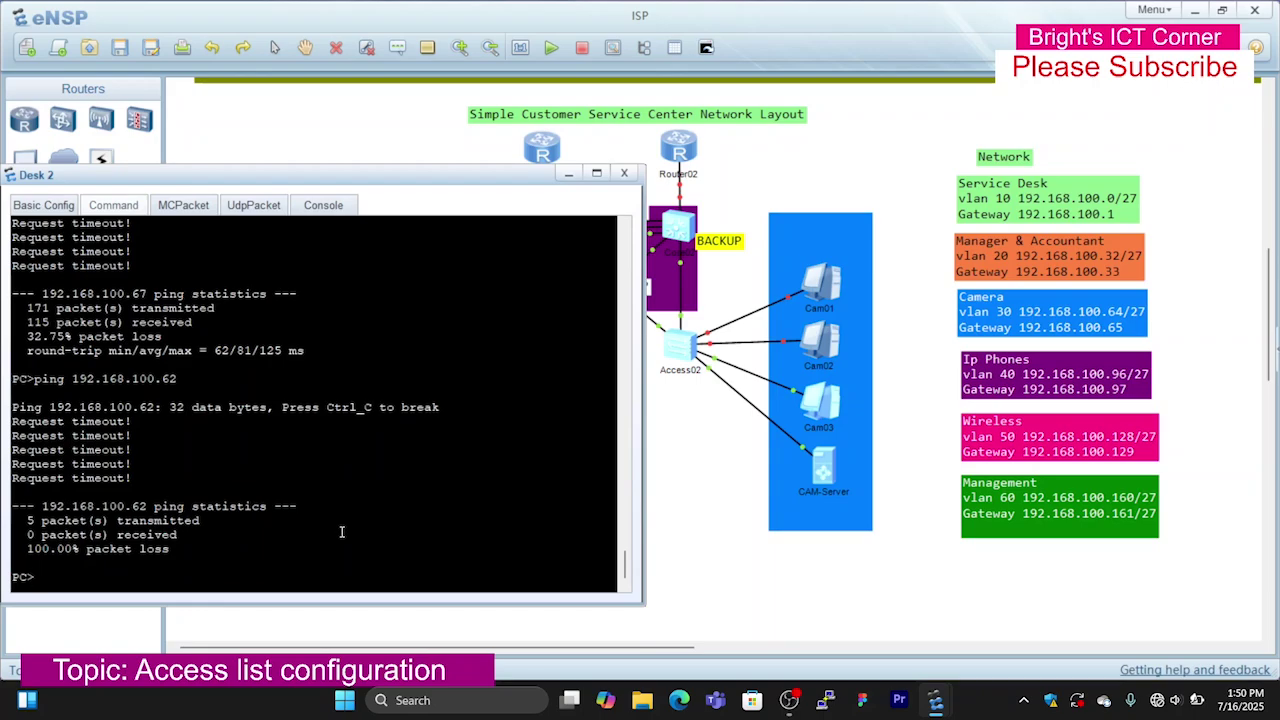
Rerun the earlier ping command from the Manager PC's command history.
click(330, 157)
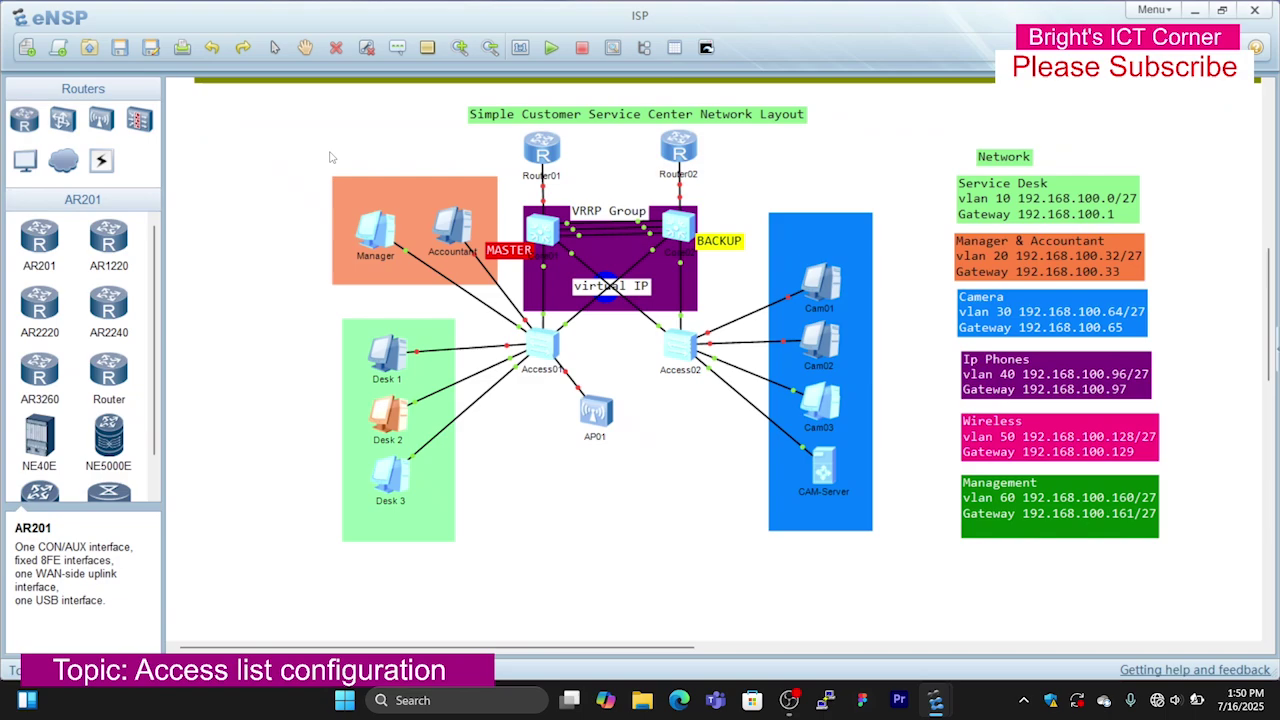
double_click(376, 231)
key(Up)
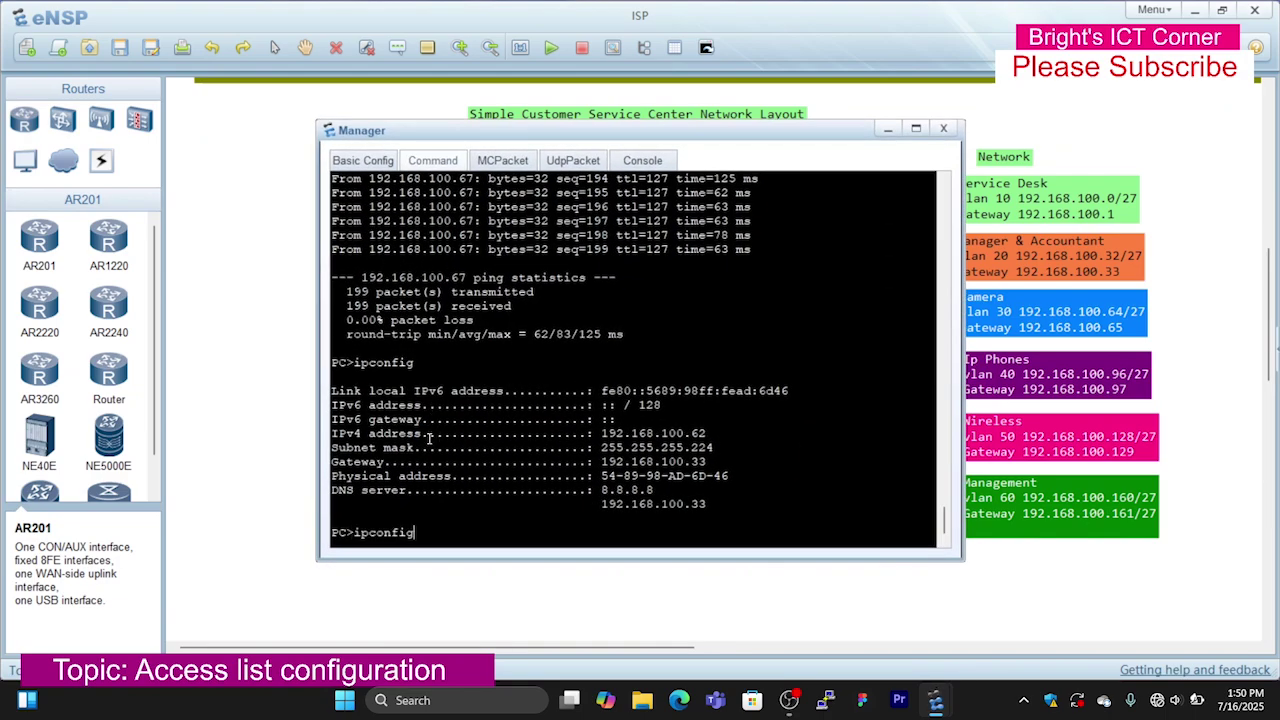
key(Up)
key(Return)
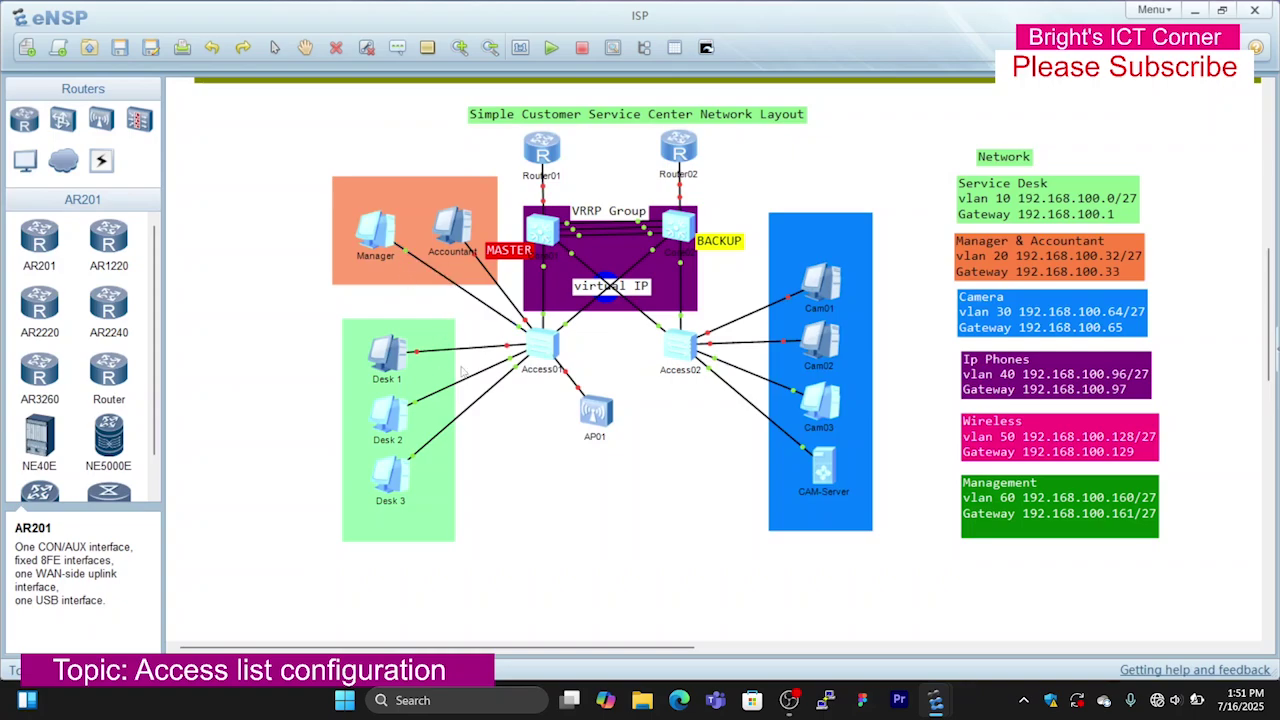
Remove the inbound ACL 2000 traffic filter from interface GigabitEthernet0/0/4 on Core01 with "undo traffic-filter inbound acl 2000".
double_click(542, 235)
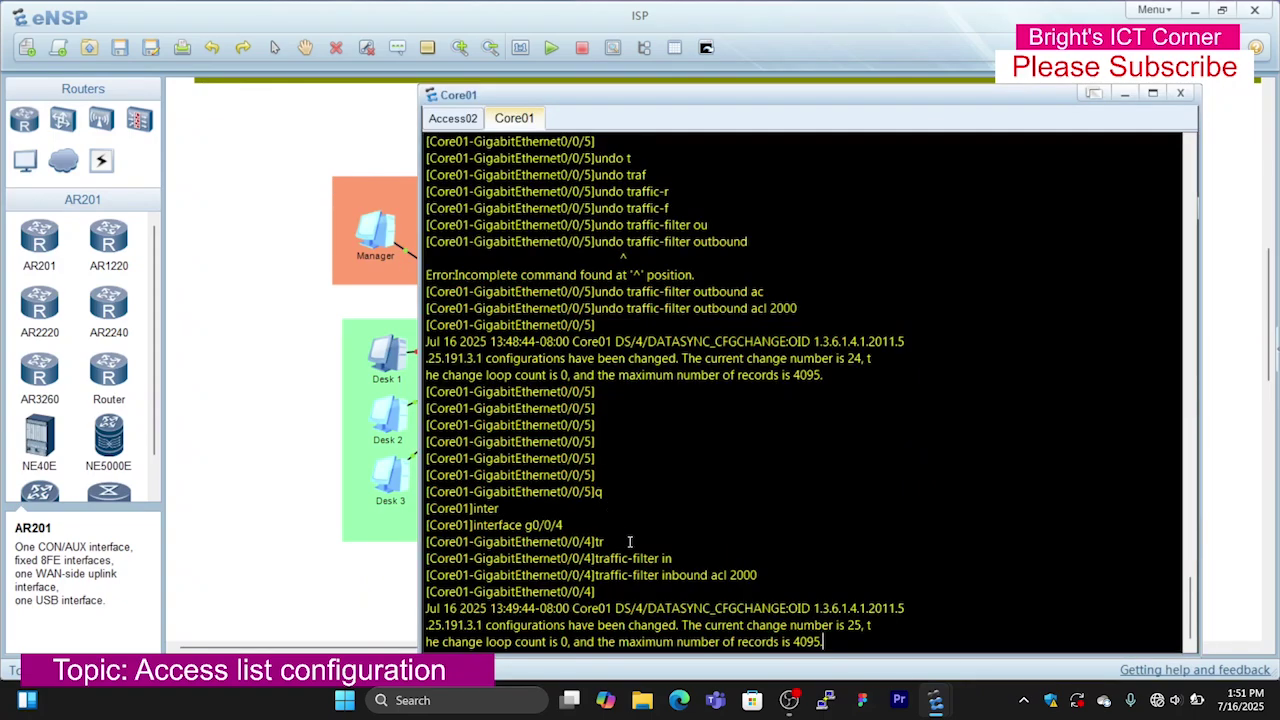
key(Return)
key(Return)
key(Return)
key(Return)
key(Return)
key(Return)
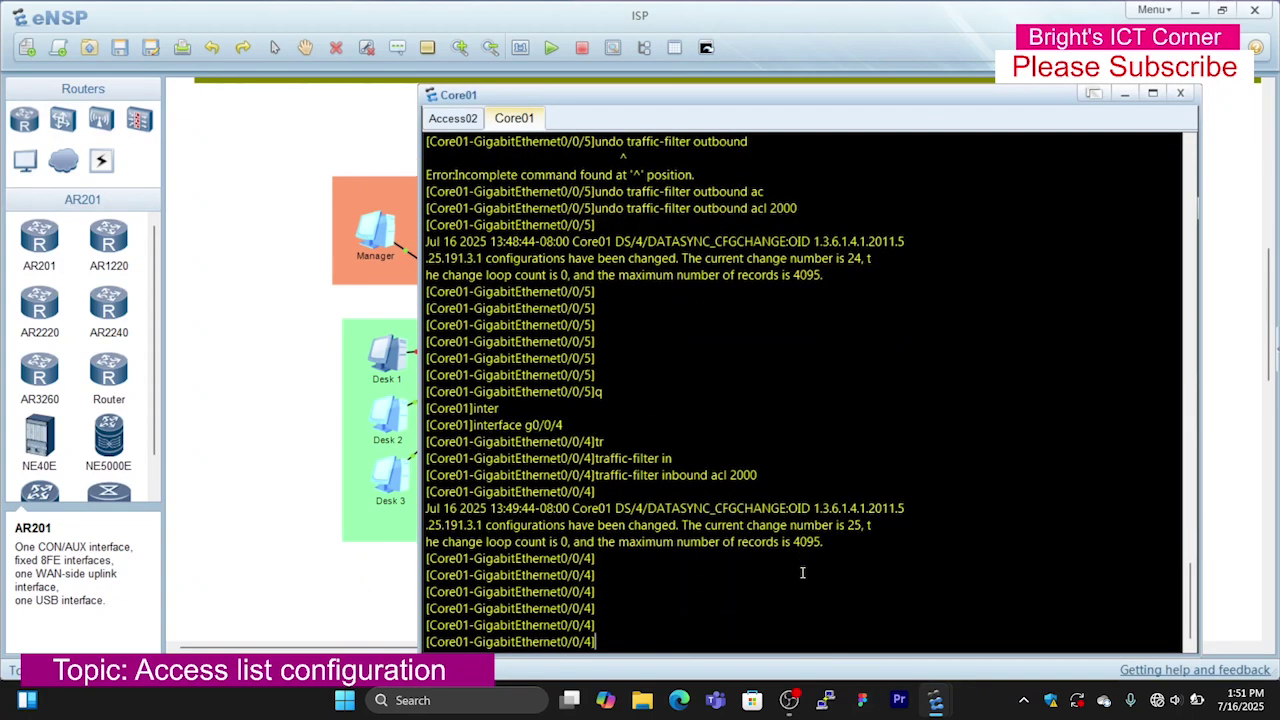
text(undo )
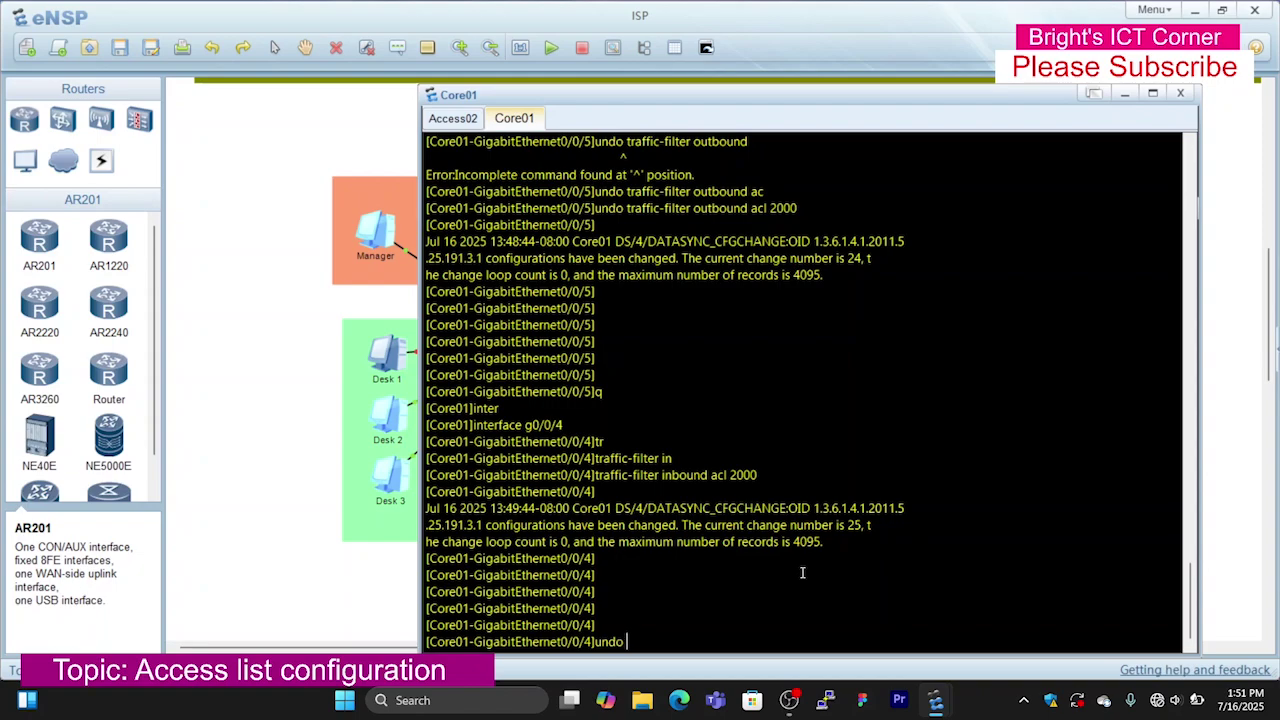
text(tra)
key(Tab)
key(Tab)
key(Tab)
key(BackSpace)
key(BackSpace)
key(BackSpace)
key(BackSpace)
key(BackSpace)
key(BackSpace)
key(BackSpace)
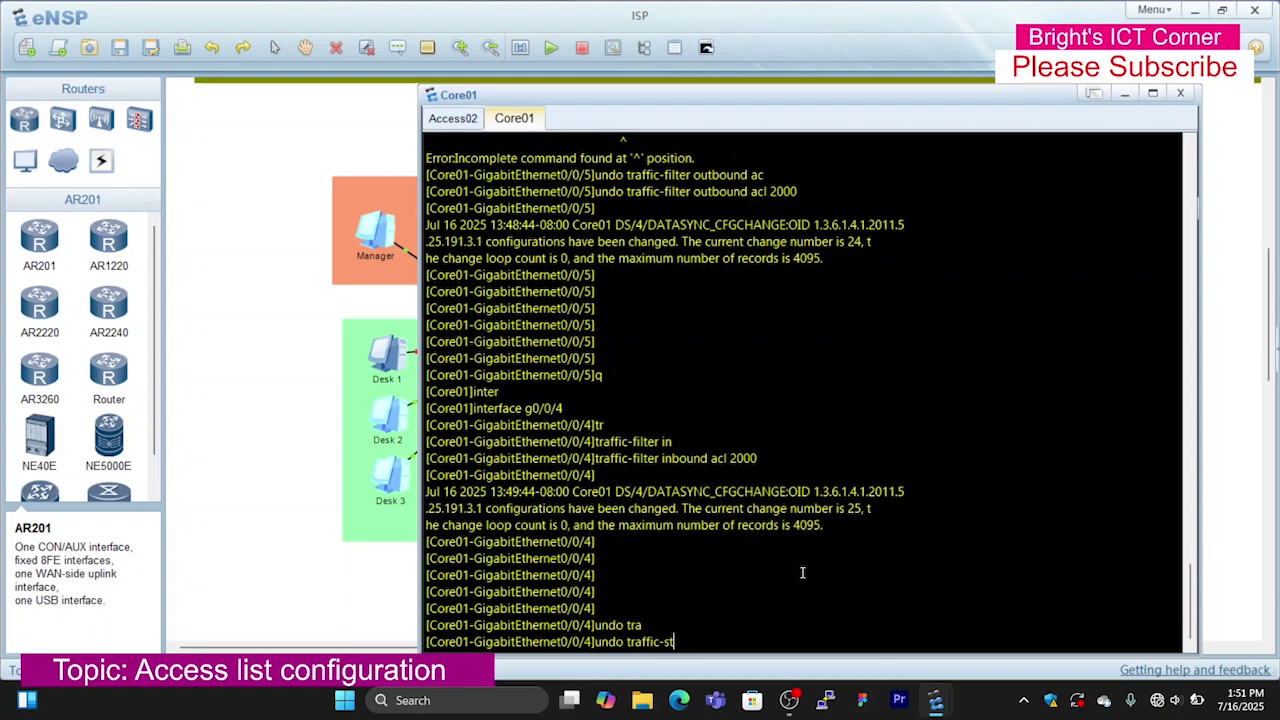
key(BackSpace)
text(f)
key(Tab)
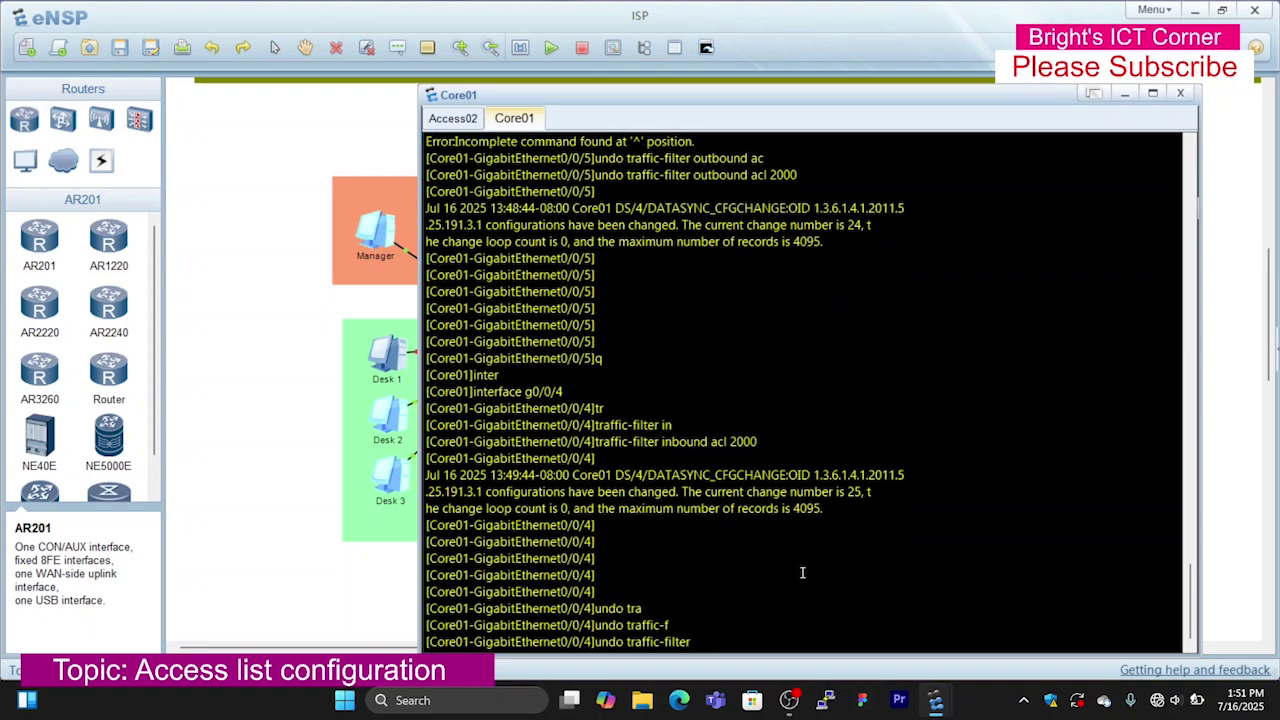
text(in)
key(Tab)
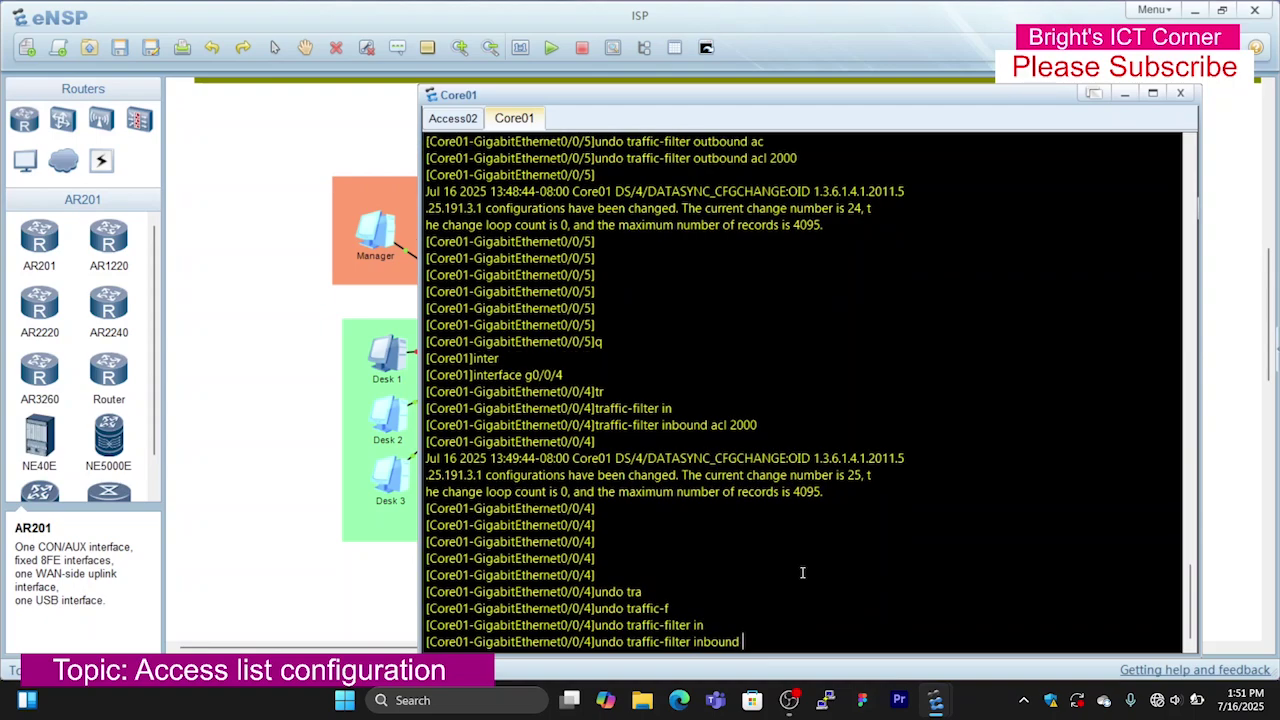
text(ac)
key(Tab)
text(2000)
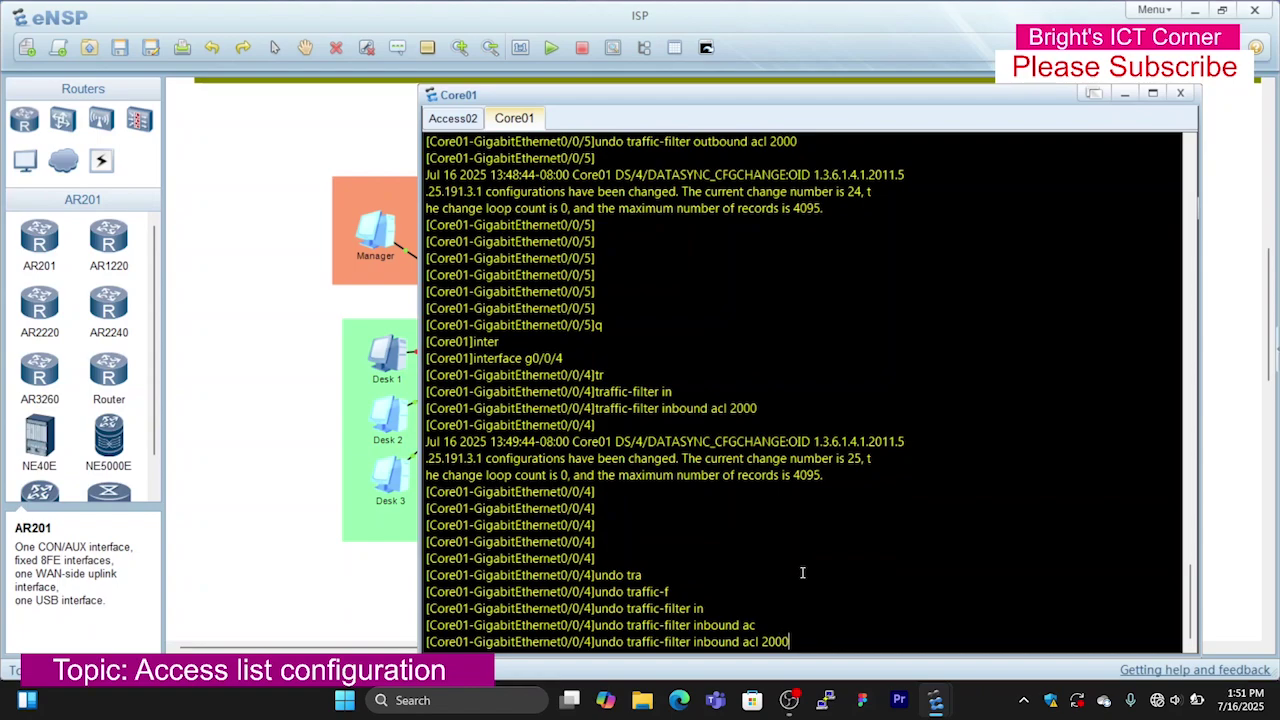
key(Return)
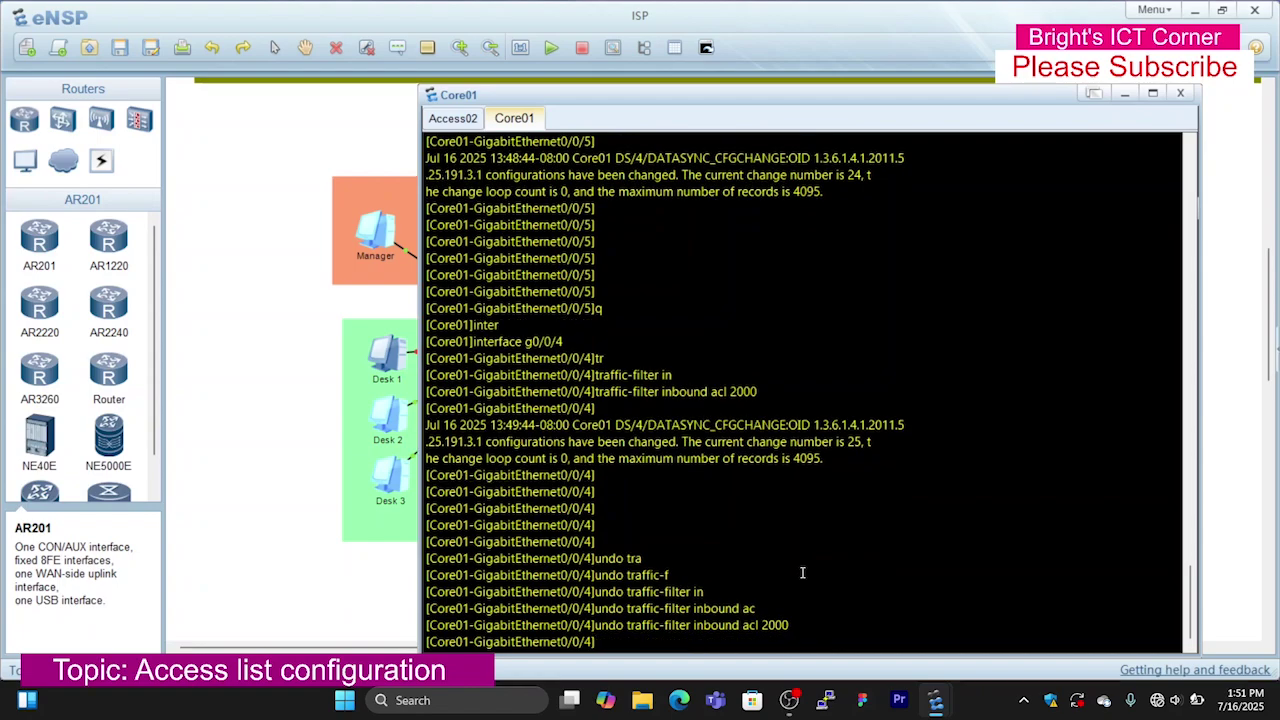
Repeat the ping to the Manager PC at 192.168.100.62 from Desk 2.
double_click(377, 423)
key(Up)
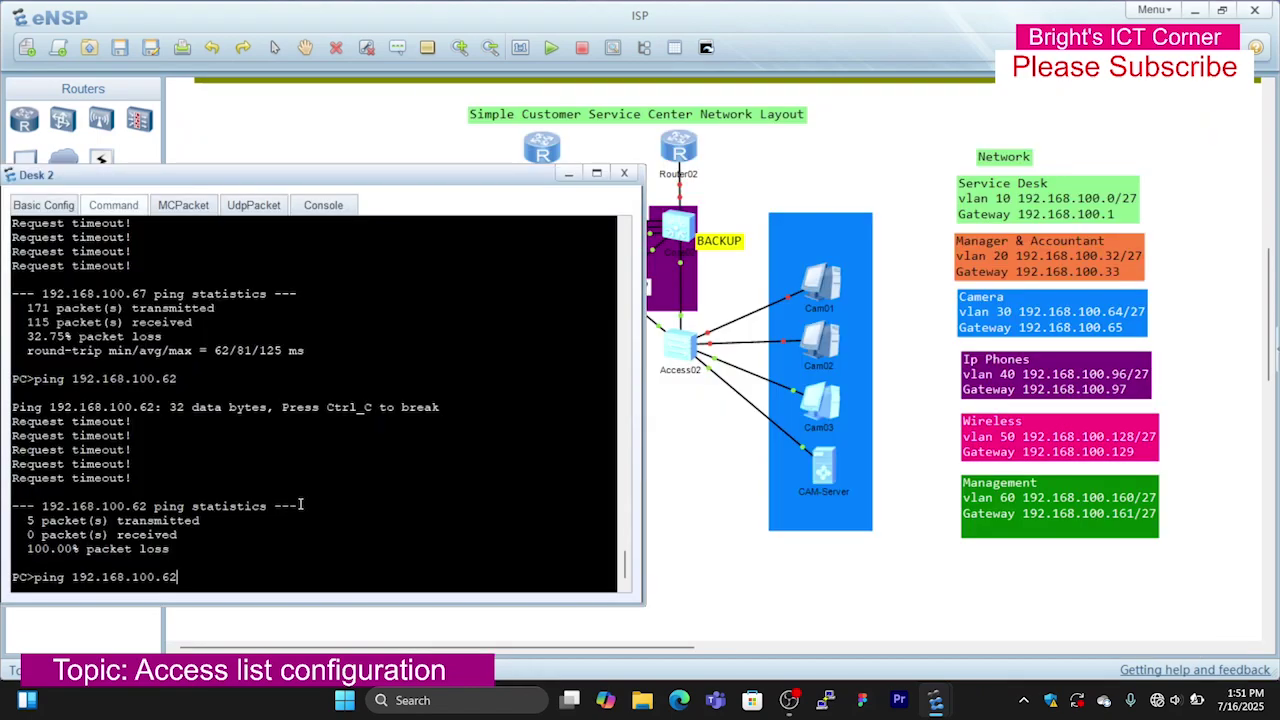
key(Return)
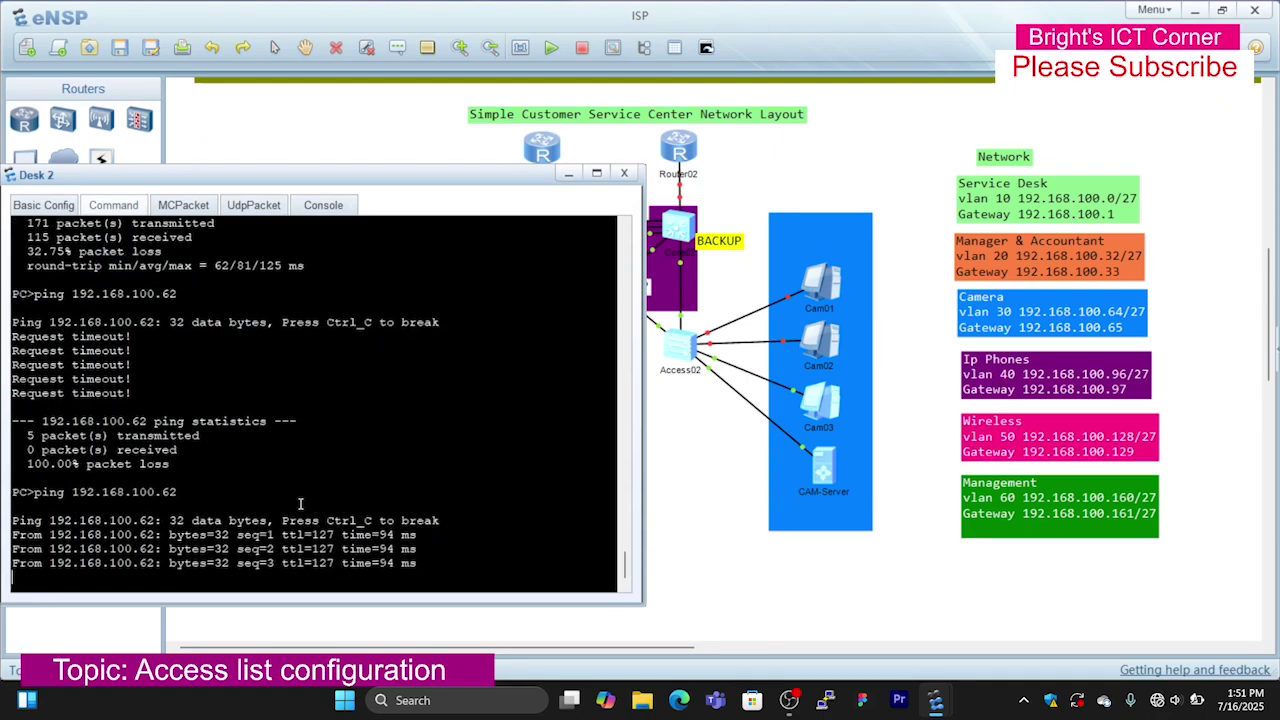
Stop the ping on Desk 2 and start a 1000-packet ping to 192.168.100.67 with "ping 192.168.100.67 -c 1000".
key(ctrl+c)
key(Up)
key(BackSpace)
text(7 -c 1000)
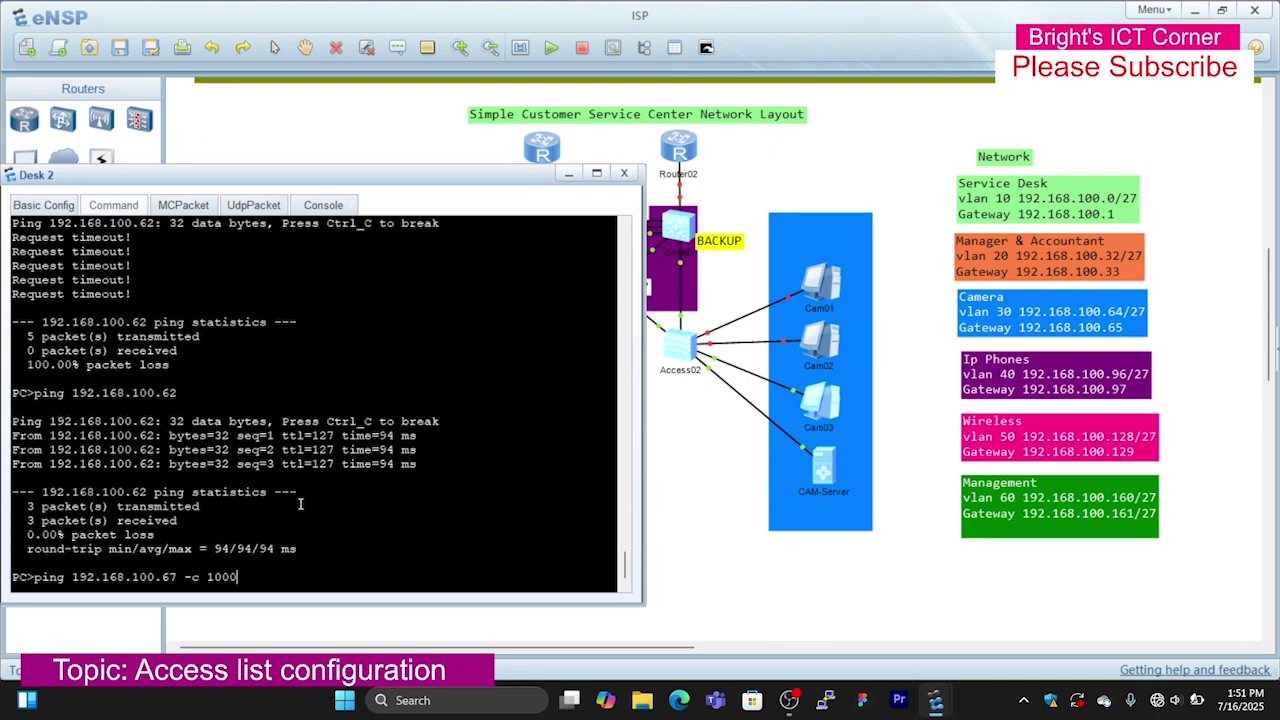
key(Return)
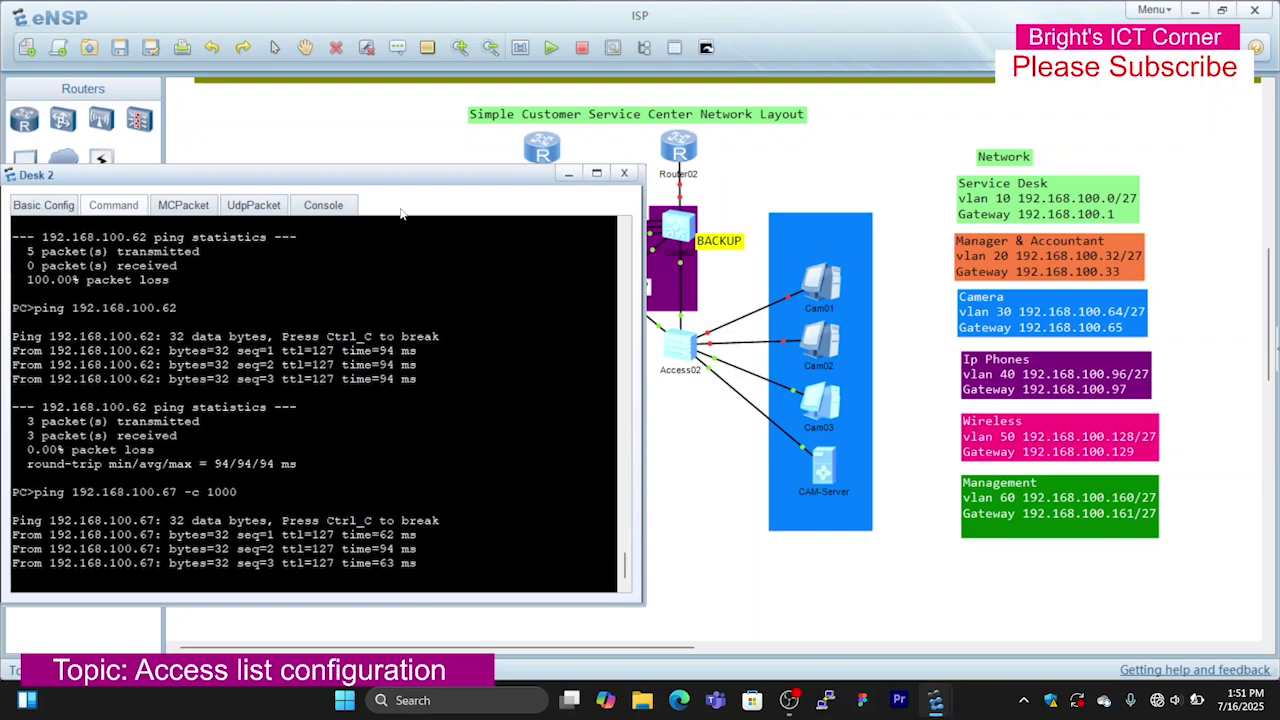
Check the replies of the ping running on the Manager PC.
click(371, 158)
double_click(388, 253)
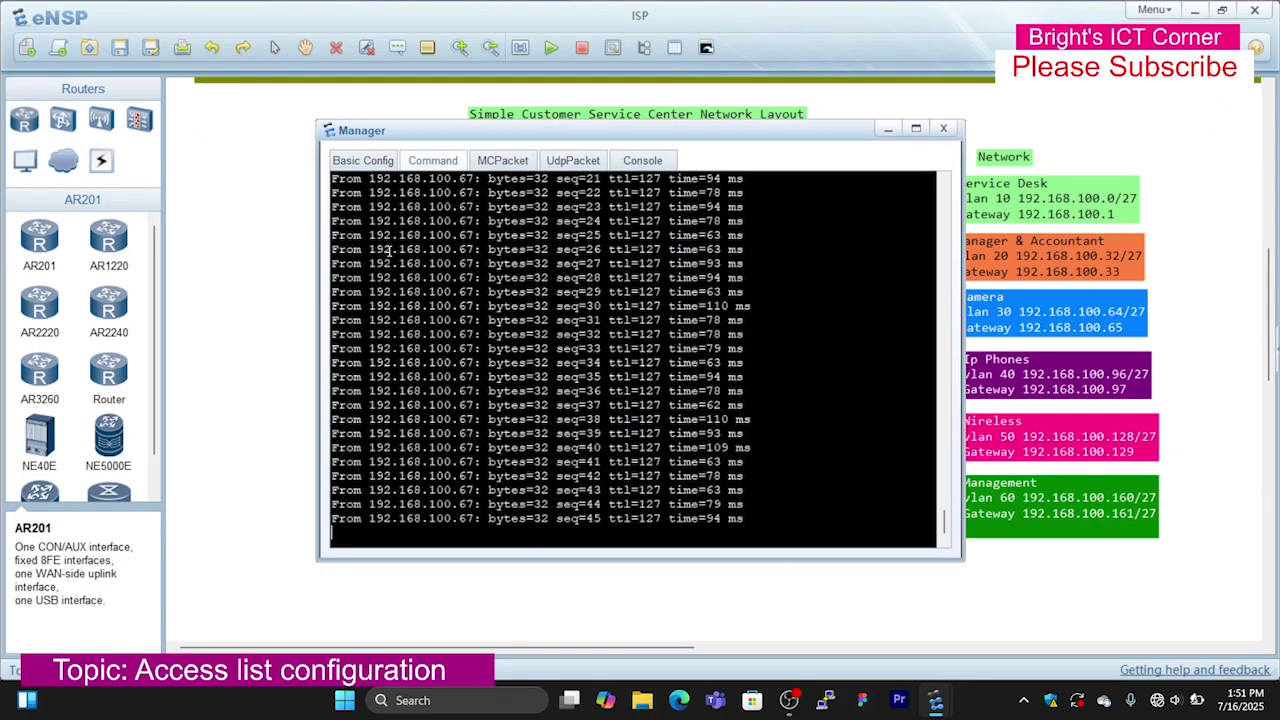
click(229, 160)
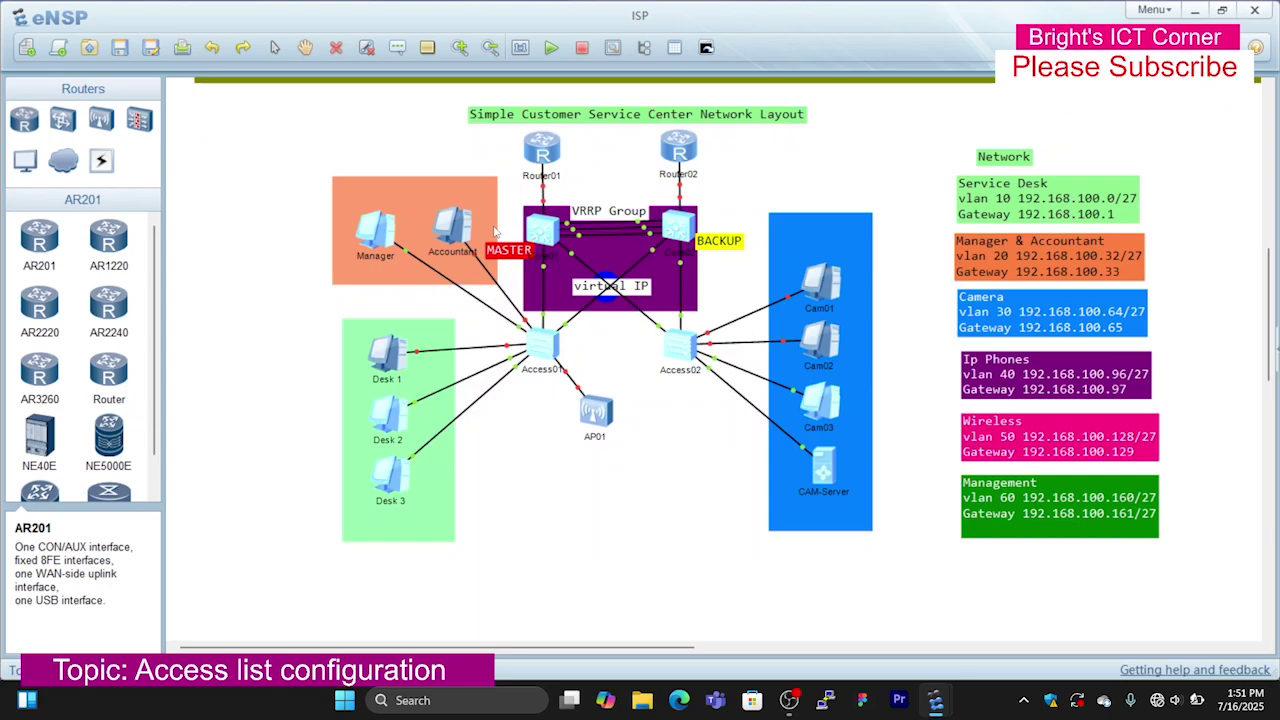
Leave the GigabitEthernet0/0/4 view on Core01 and create advanced ACL 3000 with "acl 3000".
double_click(544, 236)
key(Return)
key(Return)
key(Return)
key(Return)
key(Return)
key(Return)
key(Return)
key(Return)
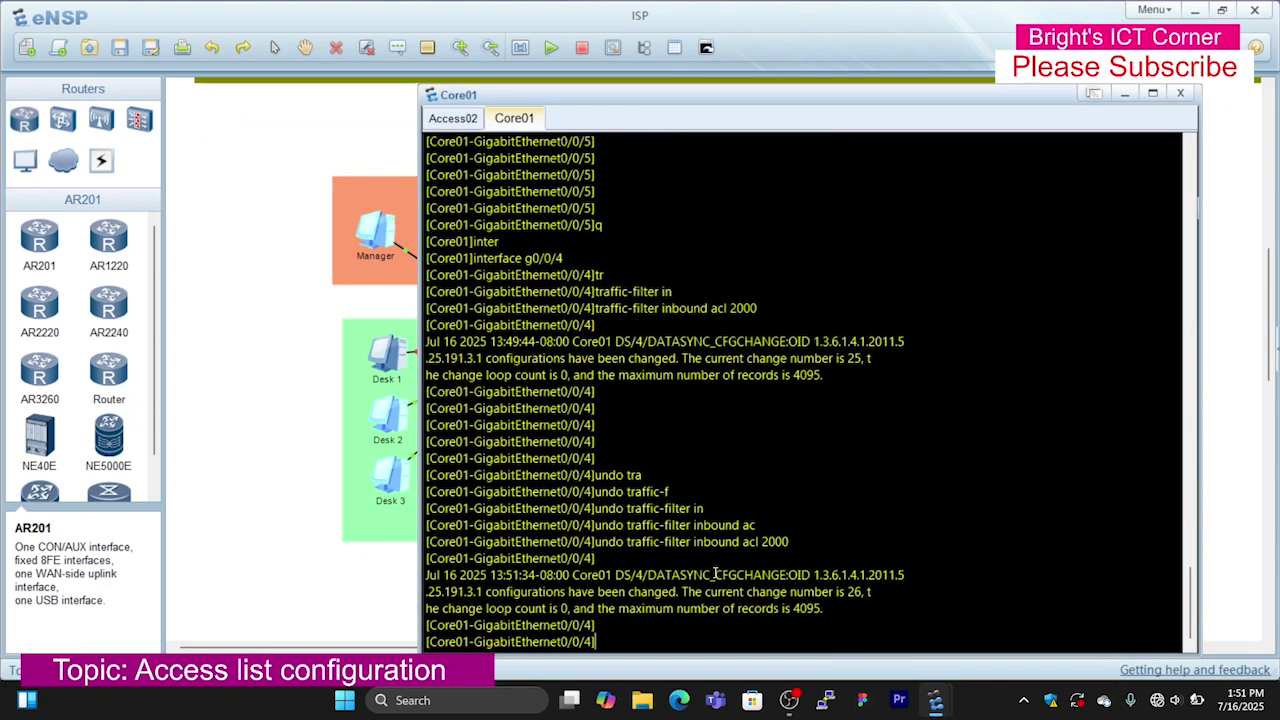
text(q)
key(Return)
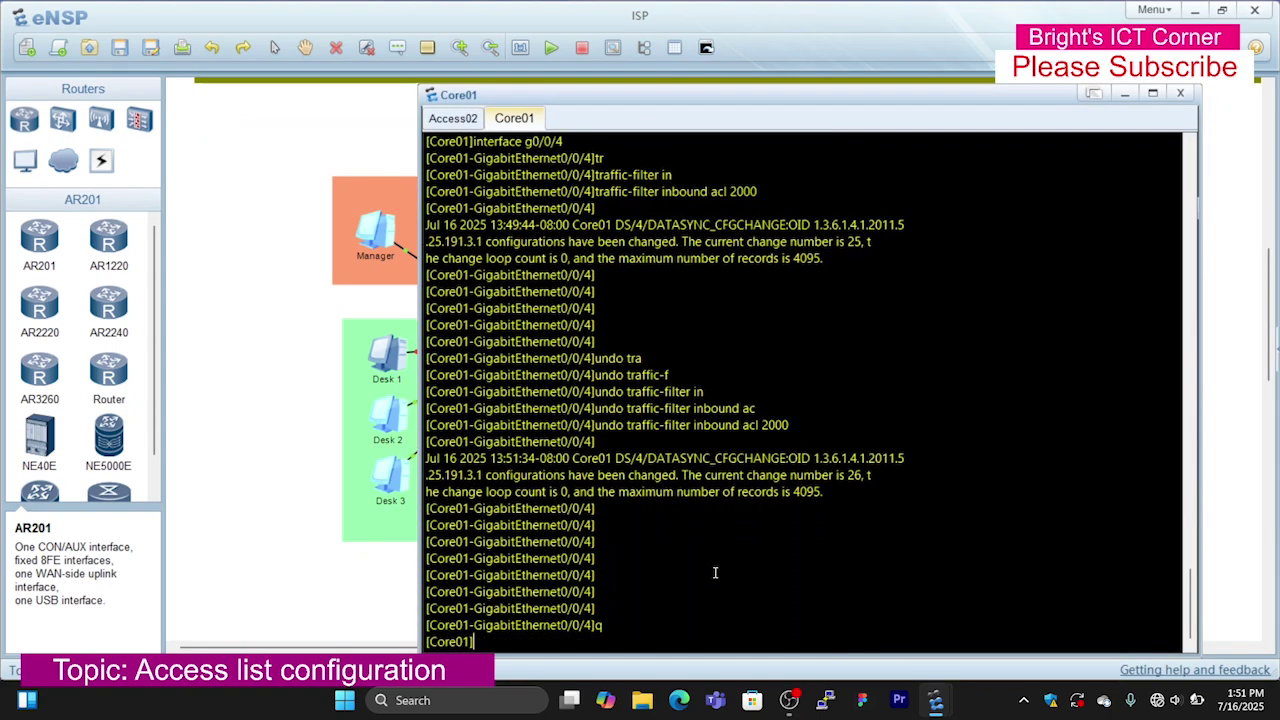
text(acl 3000)
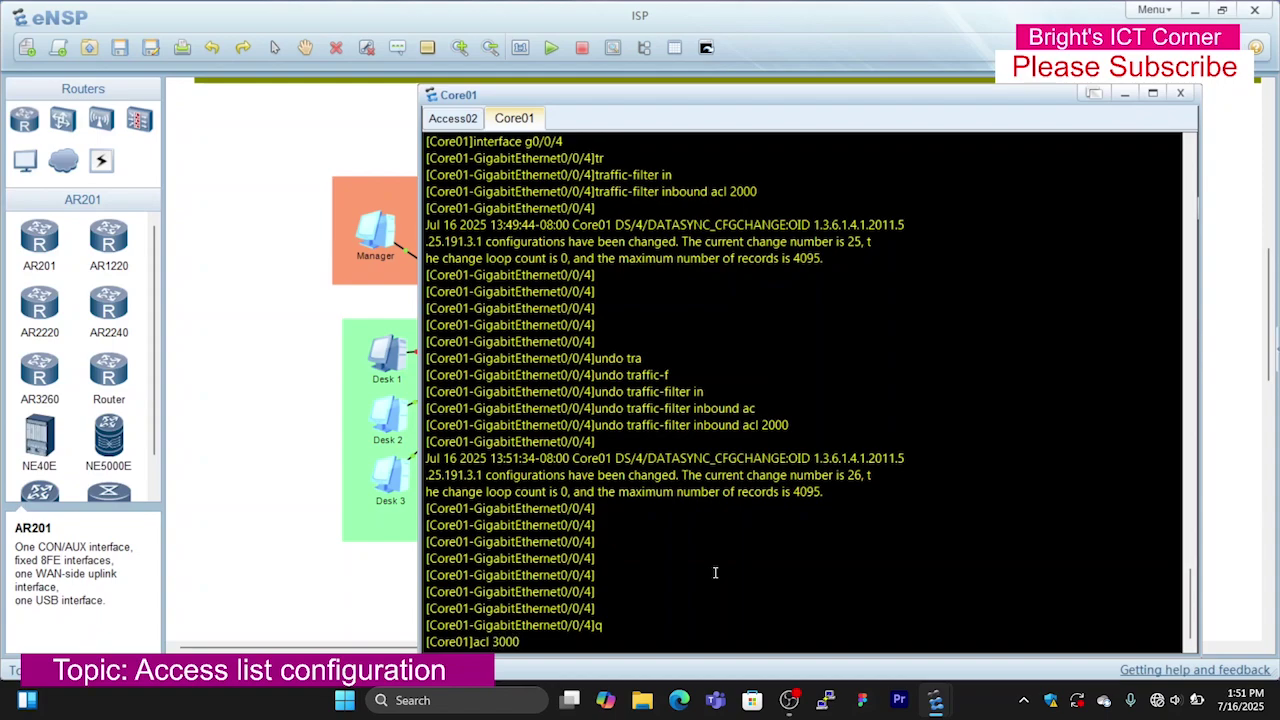
key(Return)
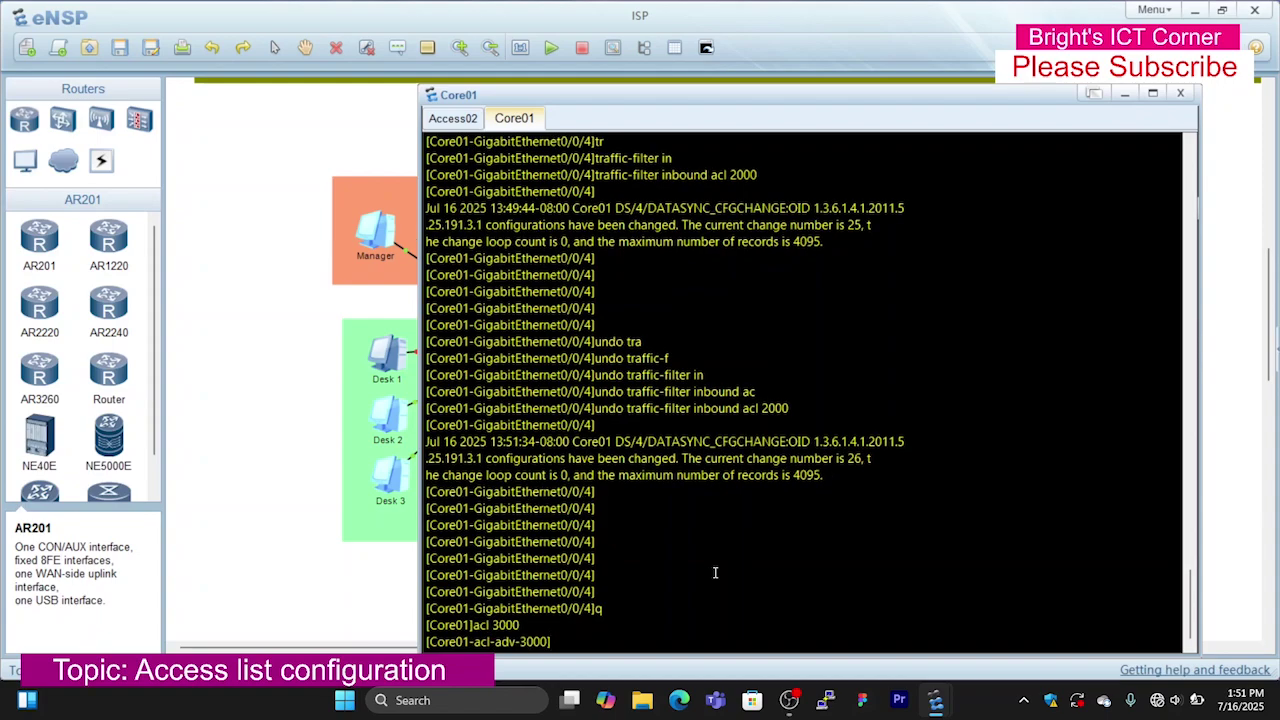
Begin a deny rule in ACL 3000 without a rule number, listing the command help for rule actions and protocols.
text(r)
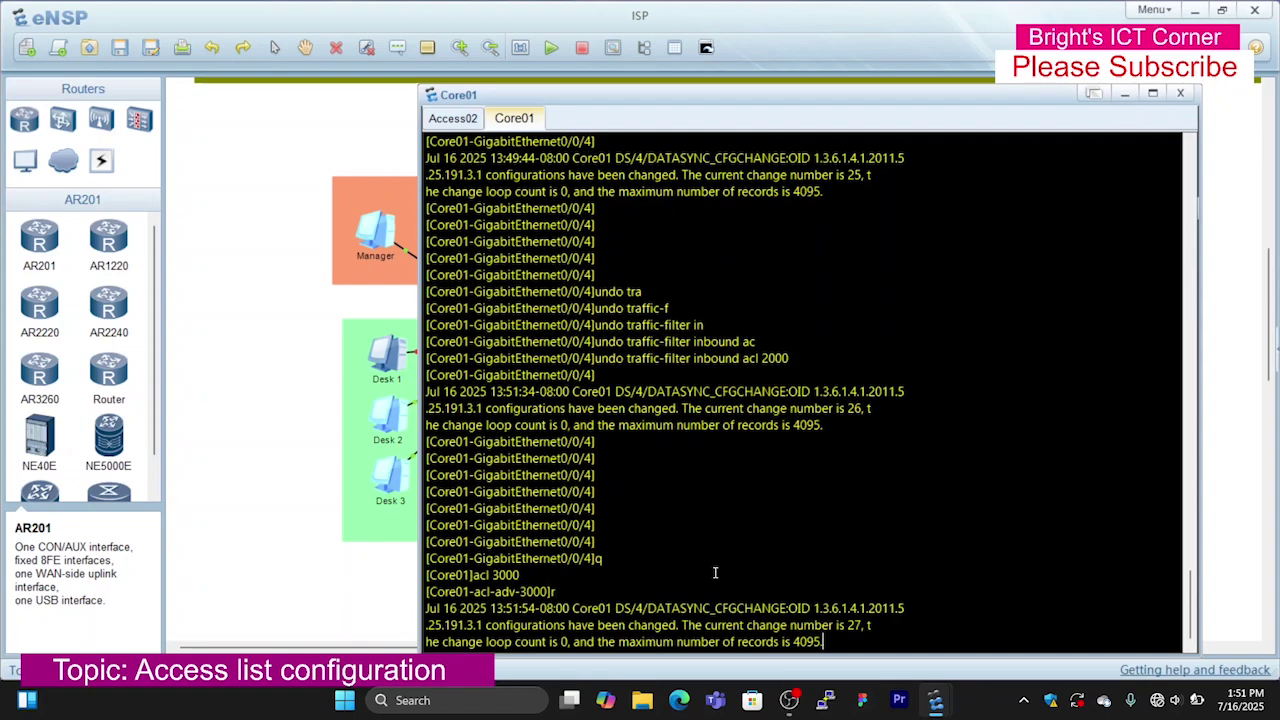
text(ule)
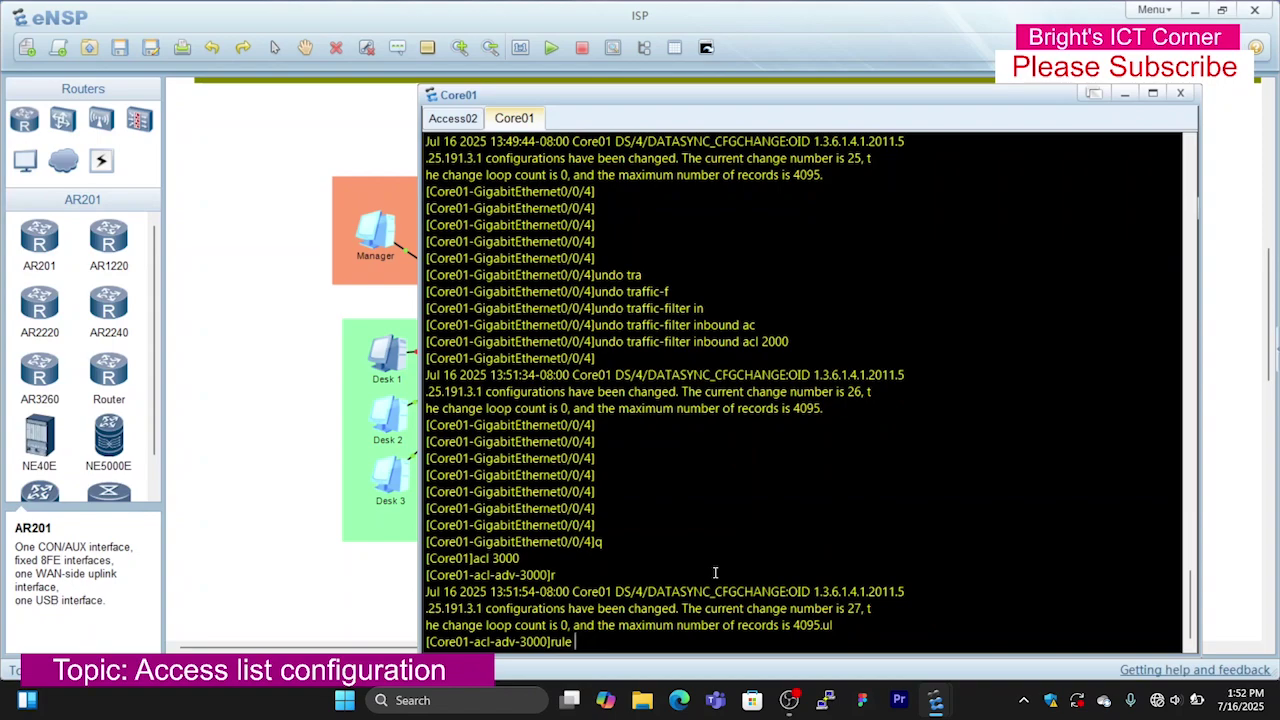
text(10)
key(Tab)
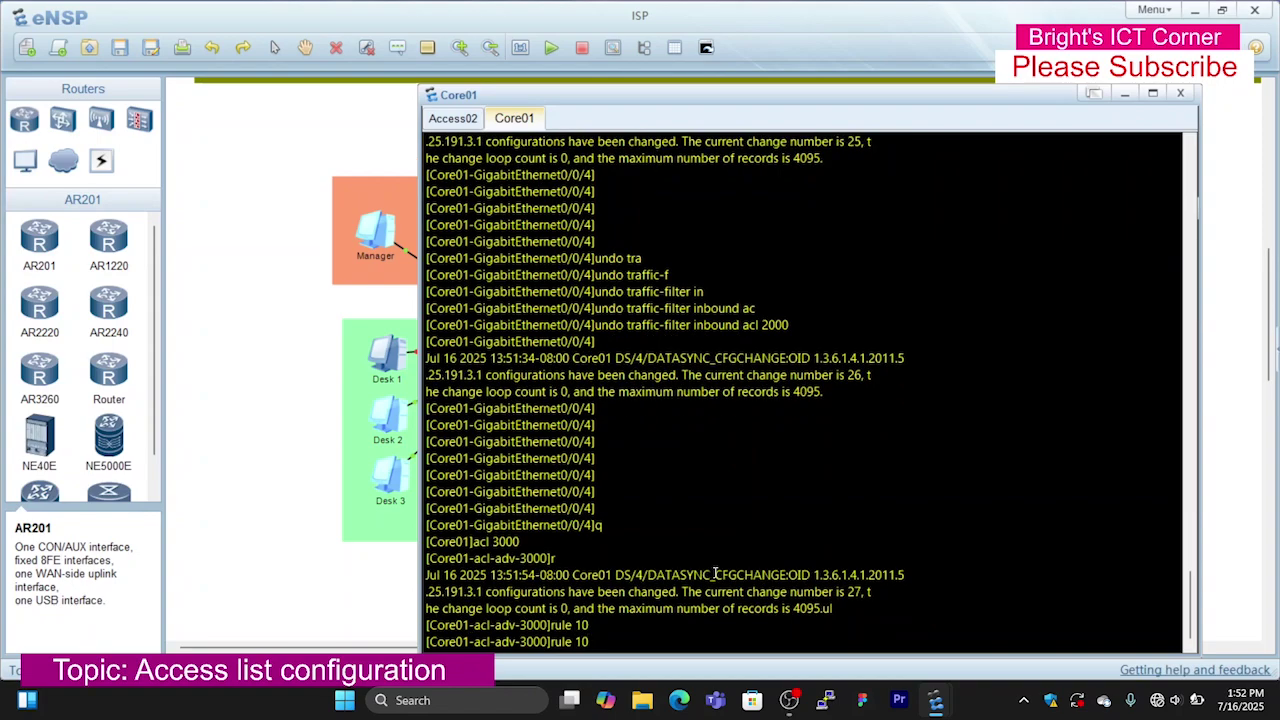
key(BackSpace)
key(BackSpace)
text(?)
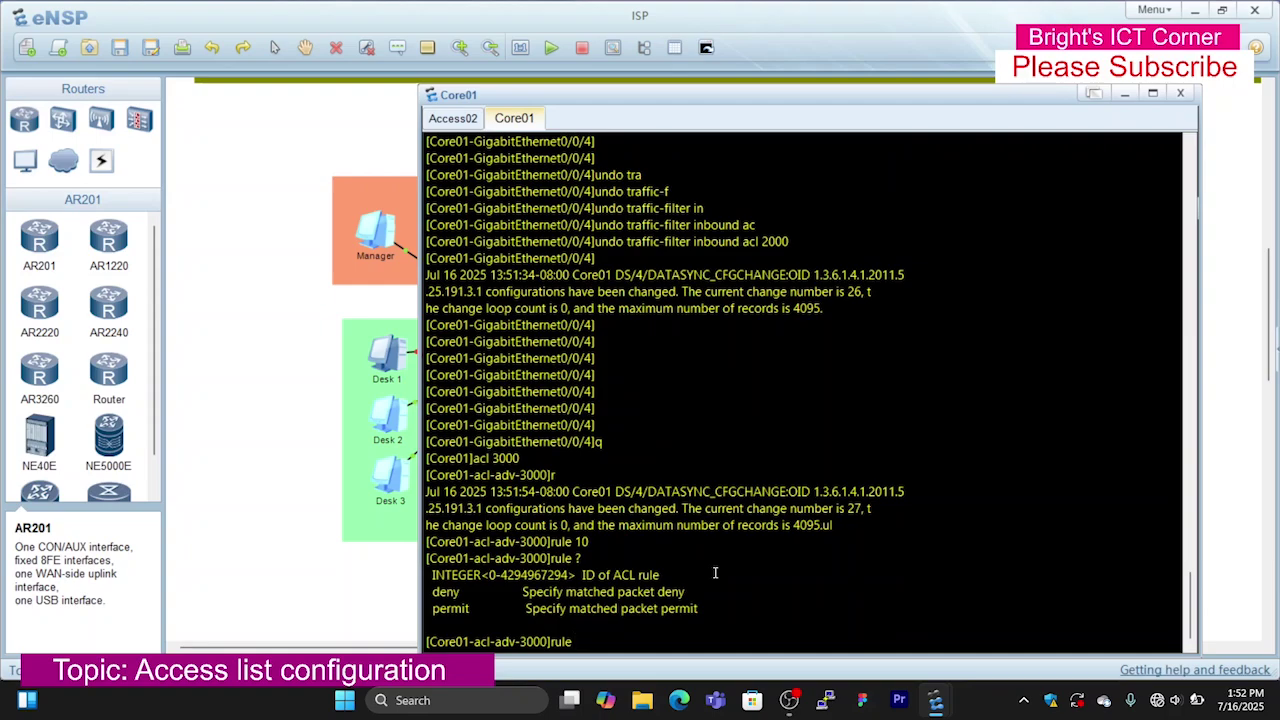
text(den)
key(Tab)
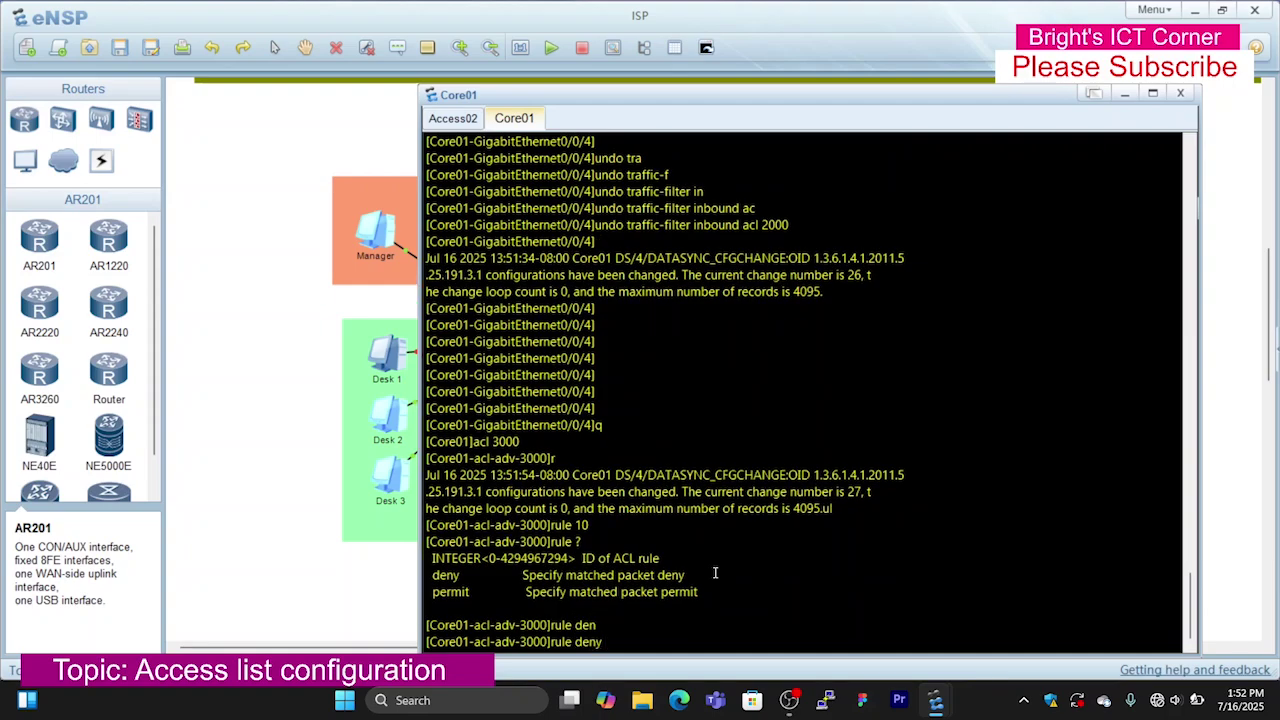
text(?)
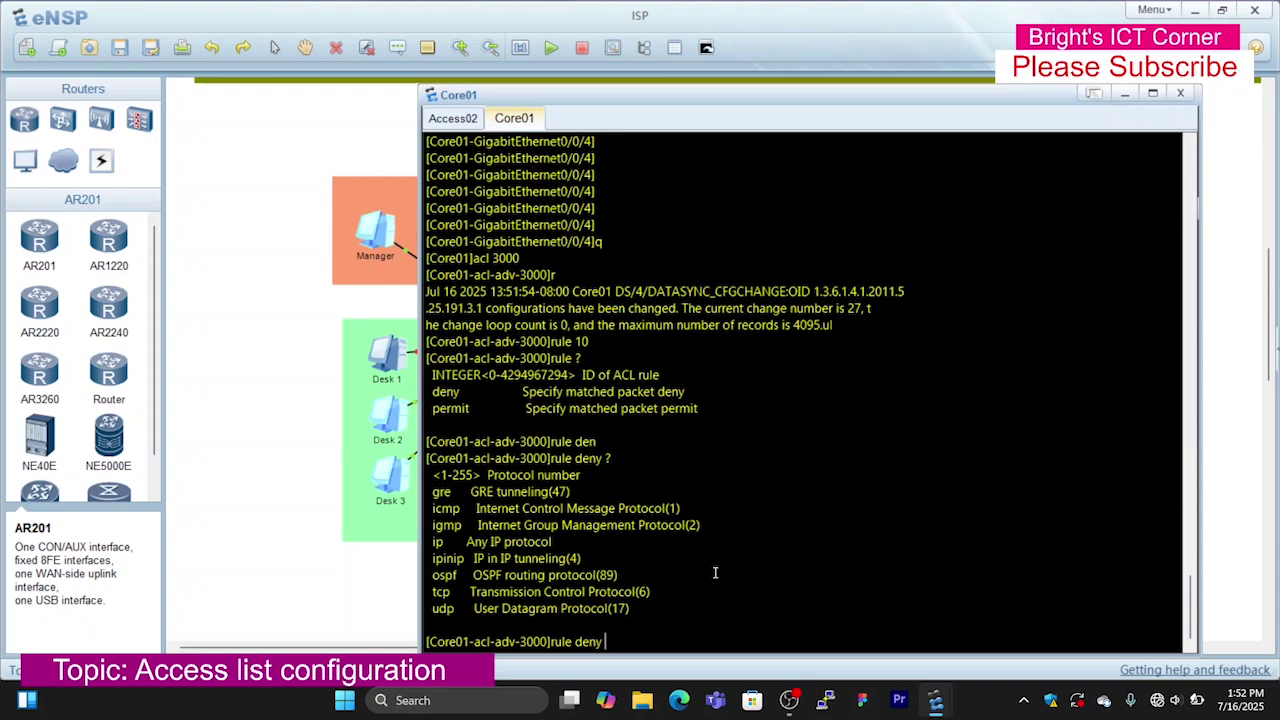
Complete the rule as "rule deny ip source 192.168.100.0 0.0.0.31 destination 192.168.100.64 0.0.0.95", consulting the help for the source wildcard.
text(ip so)
key(Tab)
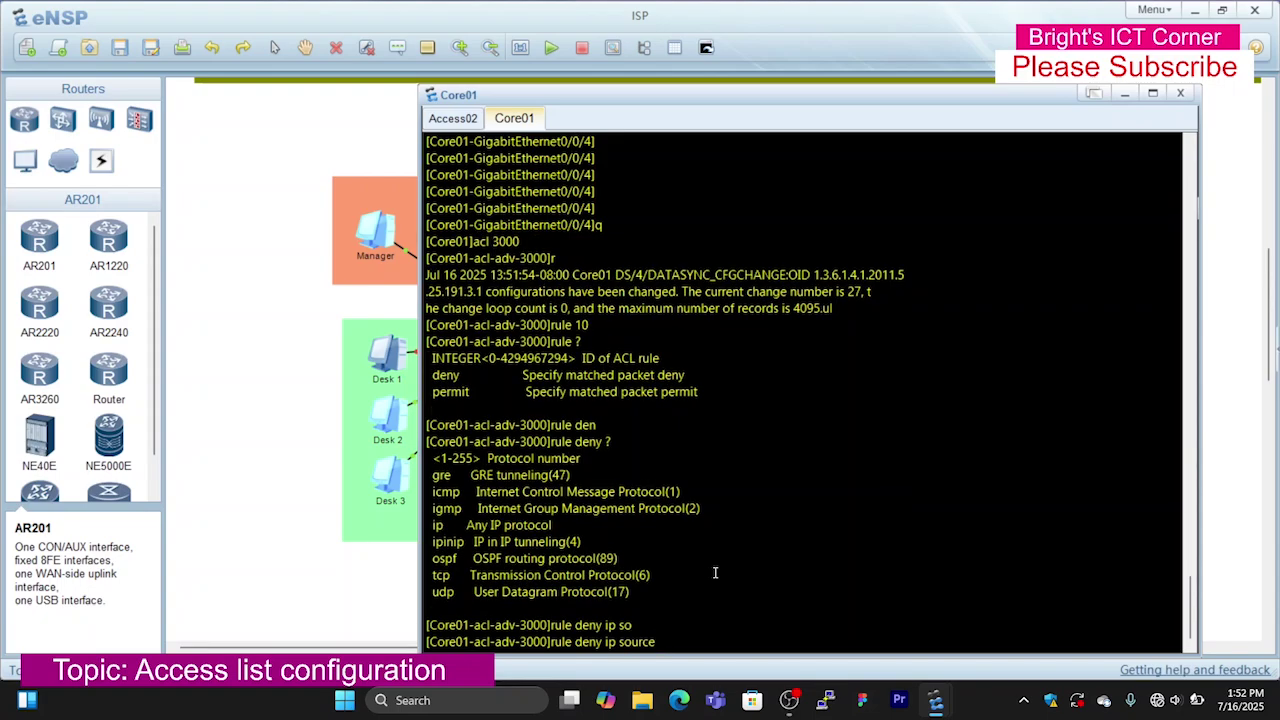
text(192.168.)
drag(843, 104, 424, 135)
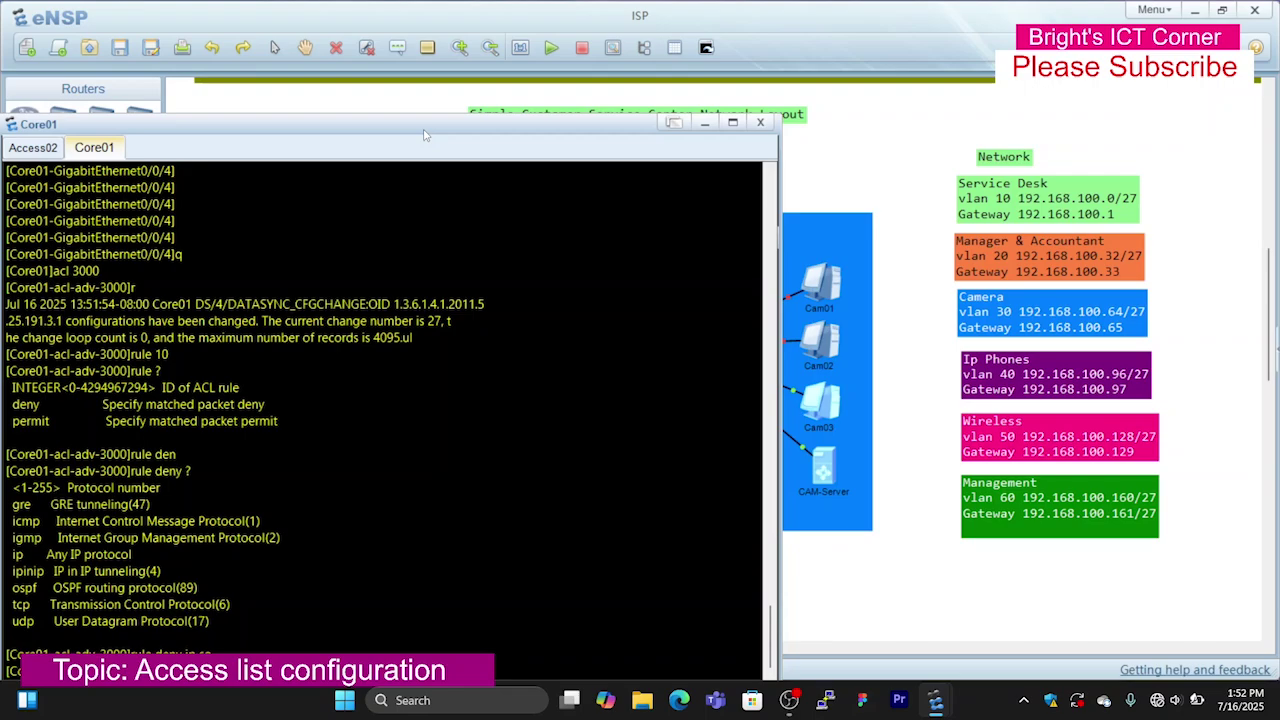
text(?)
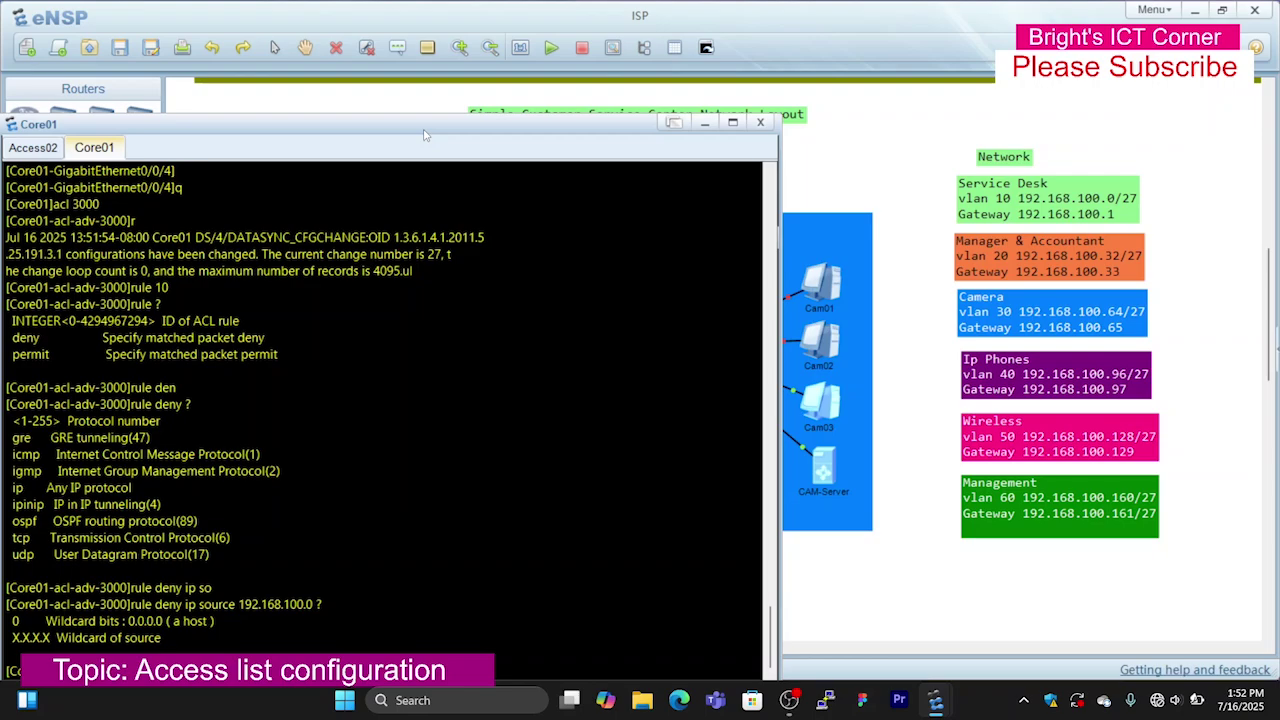
key(Tab)
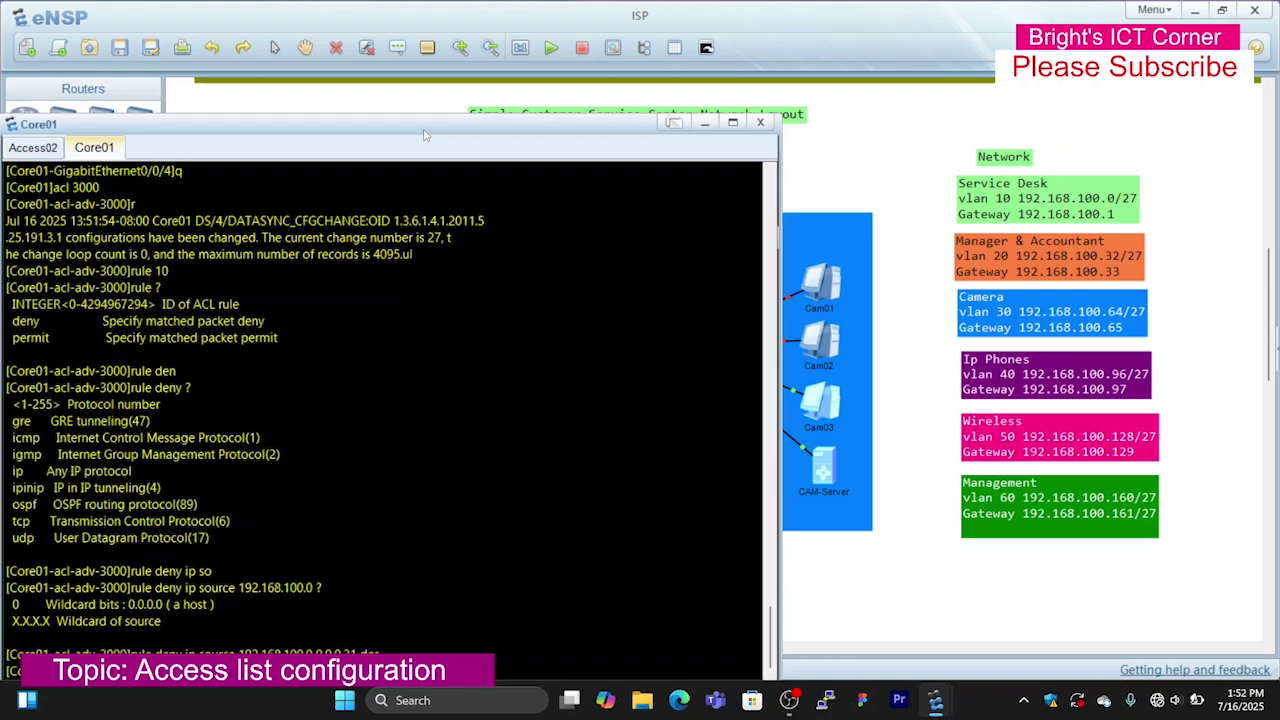
text(192.1)
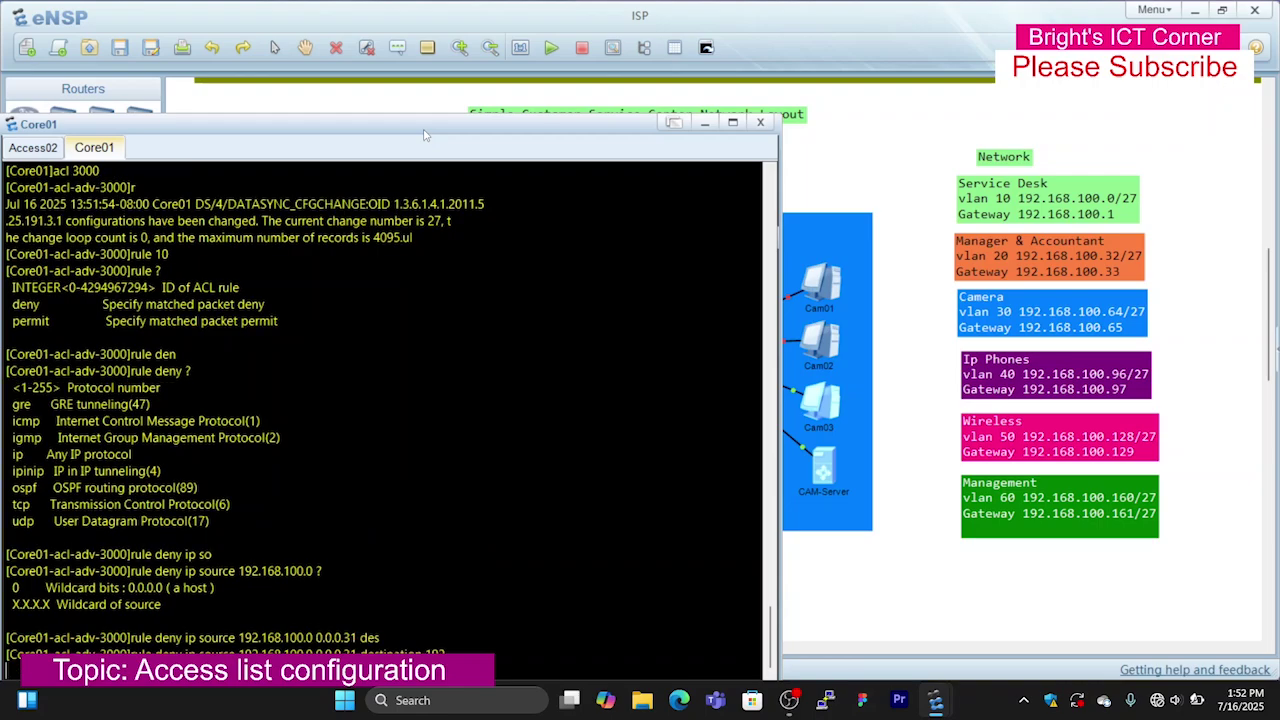
text(6)
key(Return)
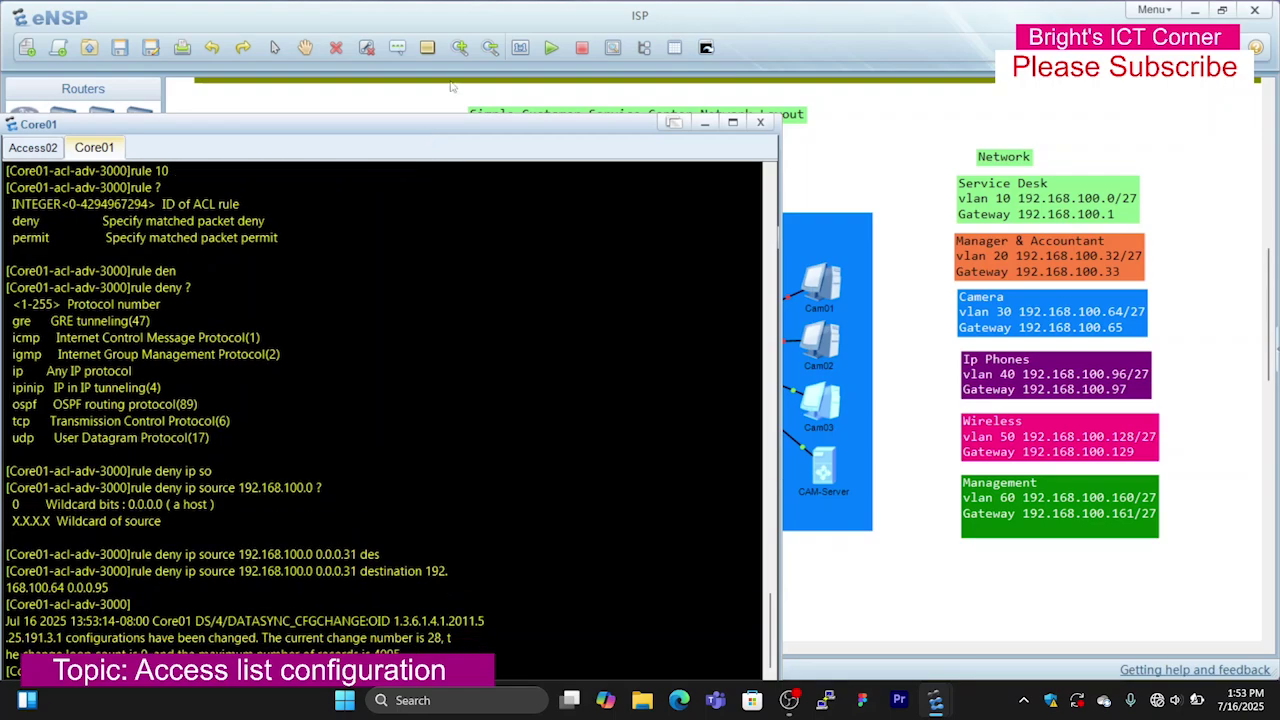
click(705, 123)
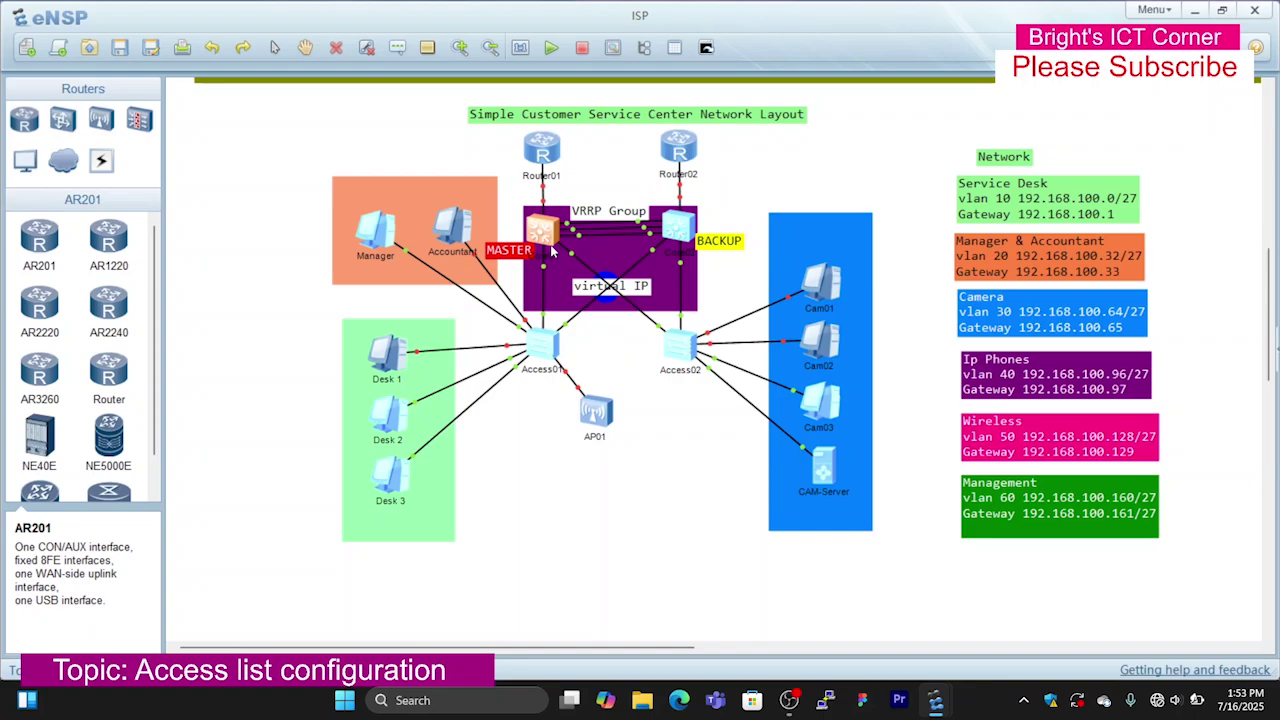
double_click(548, 240)
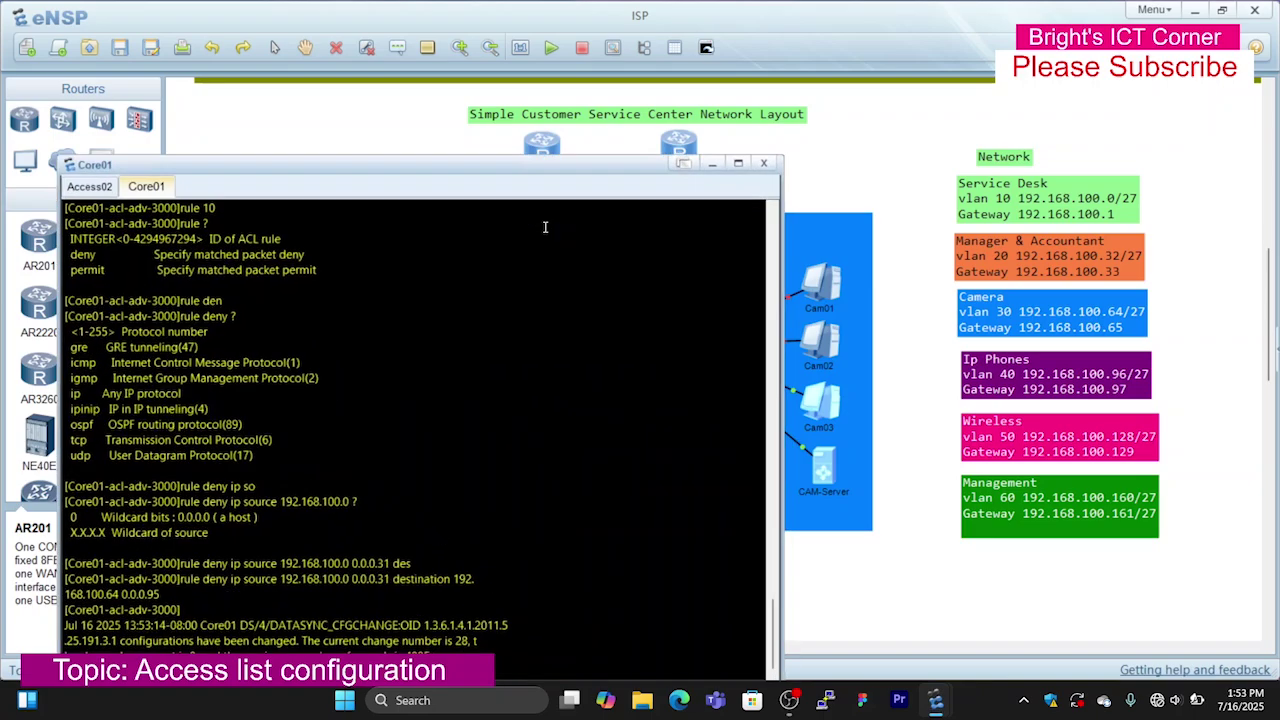
key(Return)
key(Return)
key(Return)
key(Return)
key(Return)
key(Return)
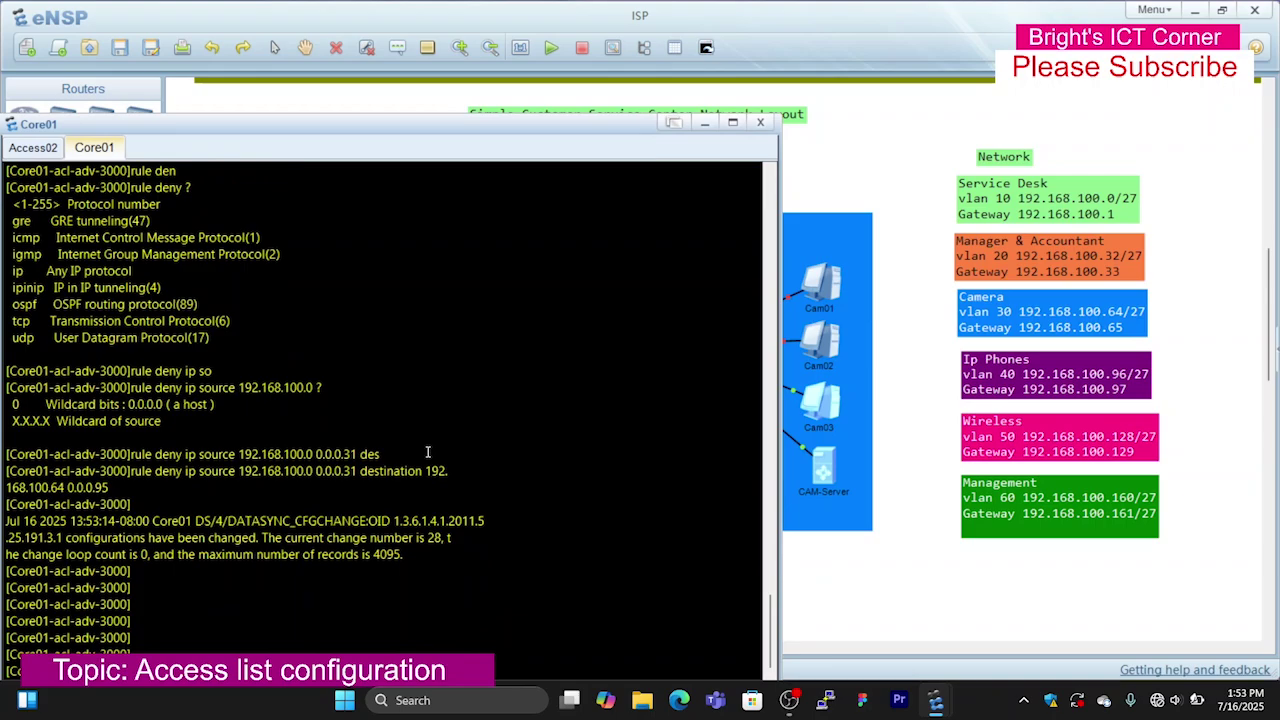
Leave the ACL 3000 view on Core01 and enter the interface view with "interface g0/0/4".
key(Return)
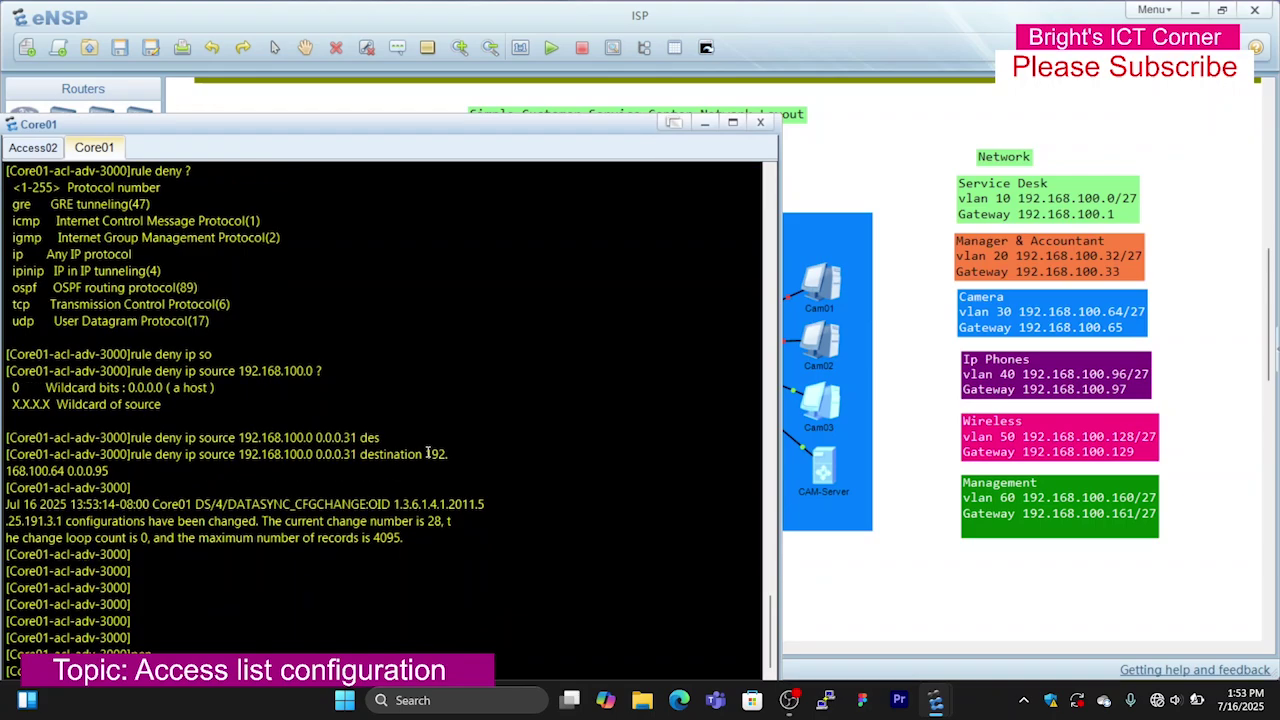
key(Return)
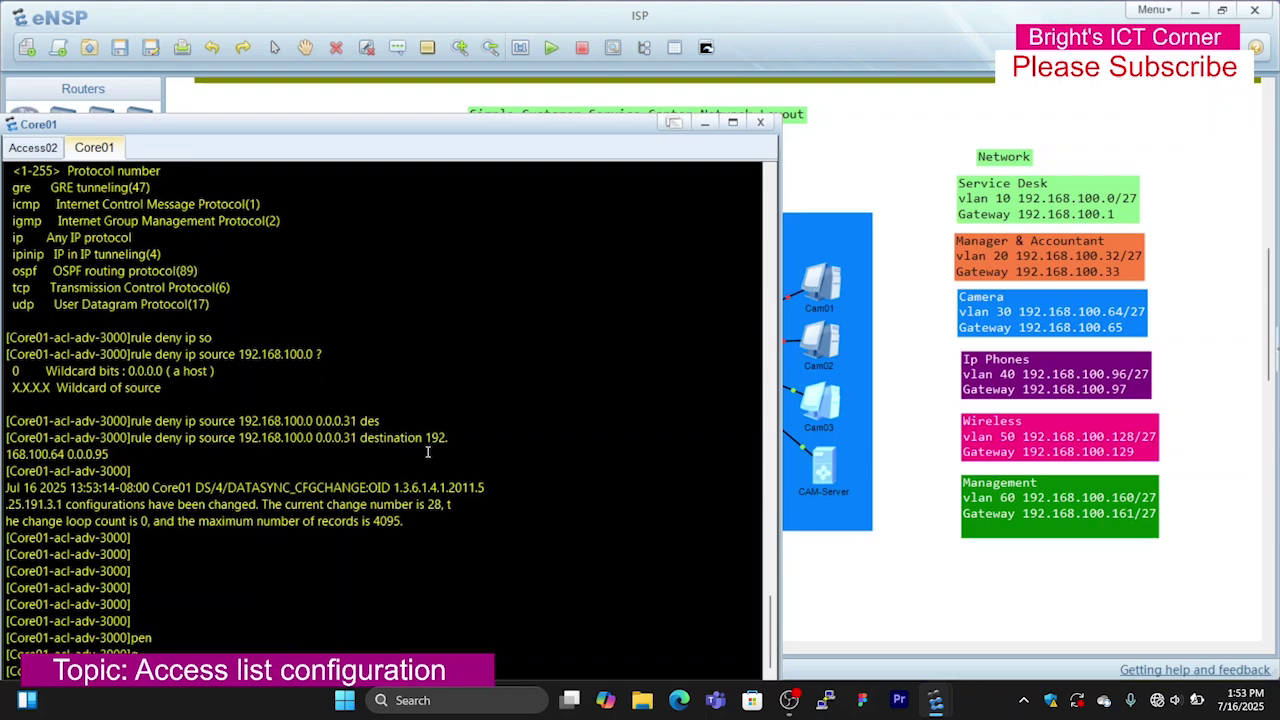
click(787, 201)
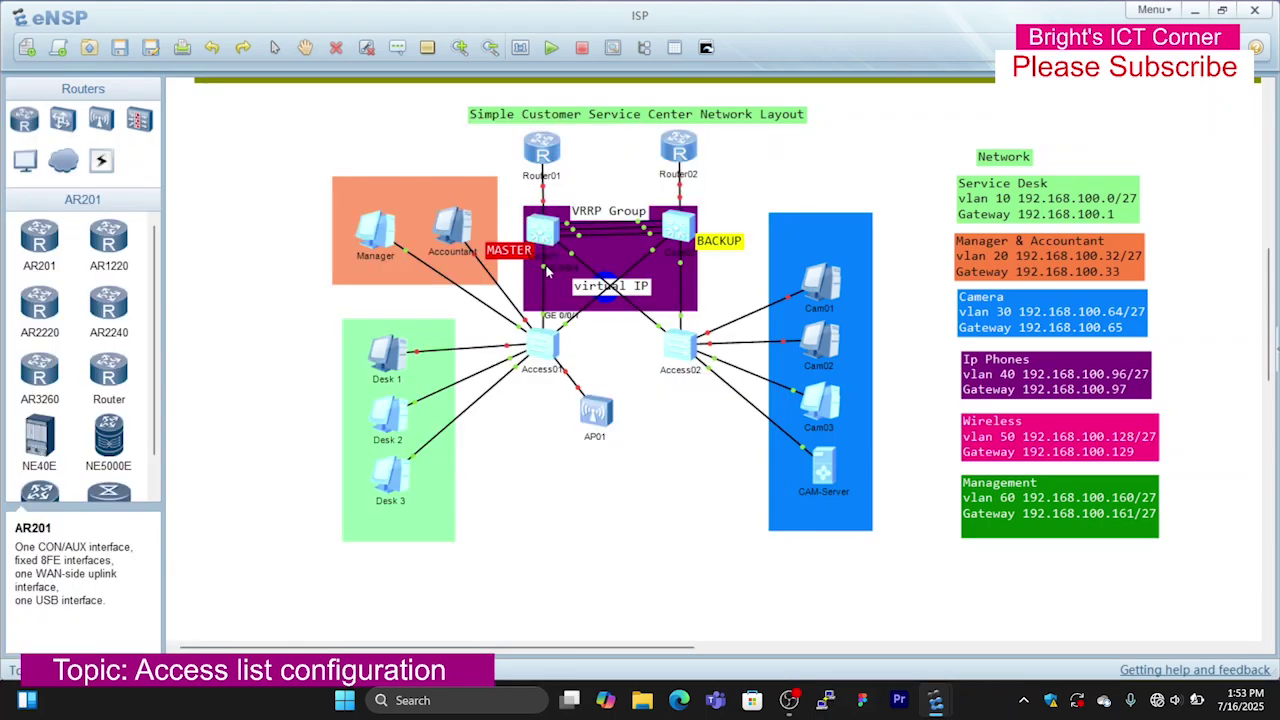
double_click(544, 237)
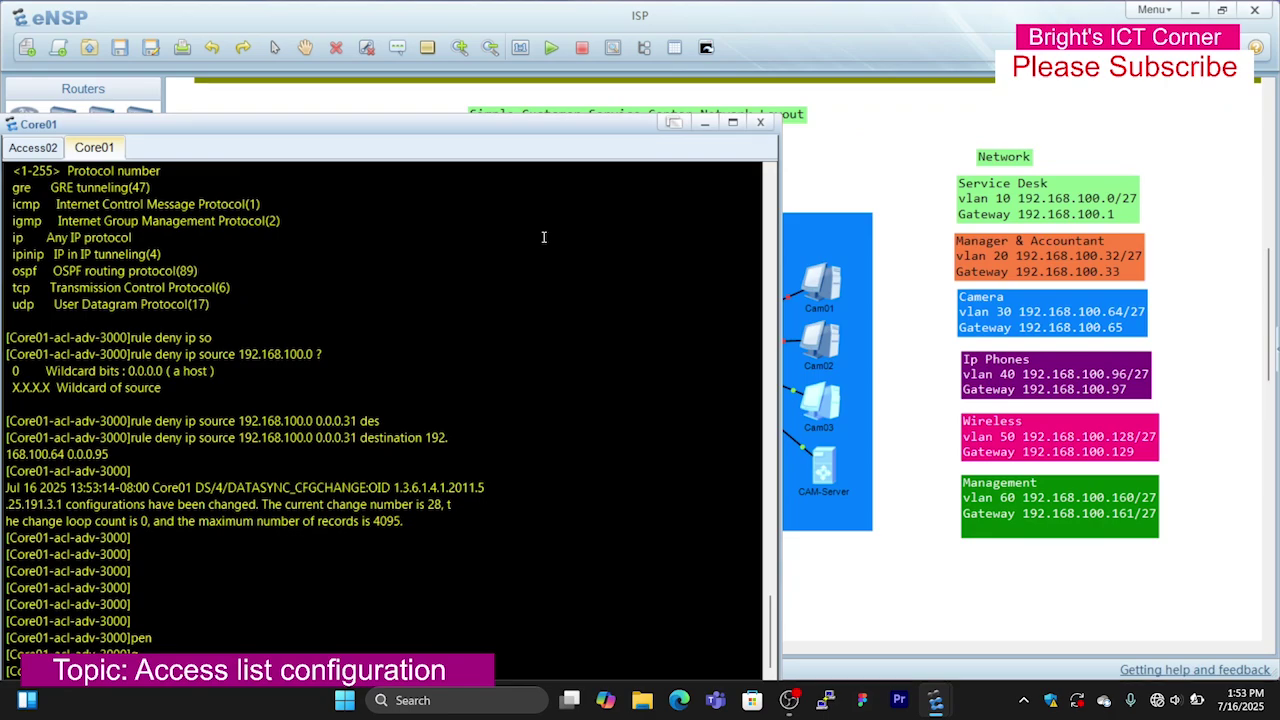
key(Tab)
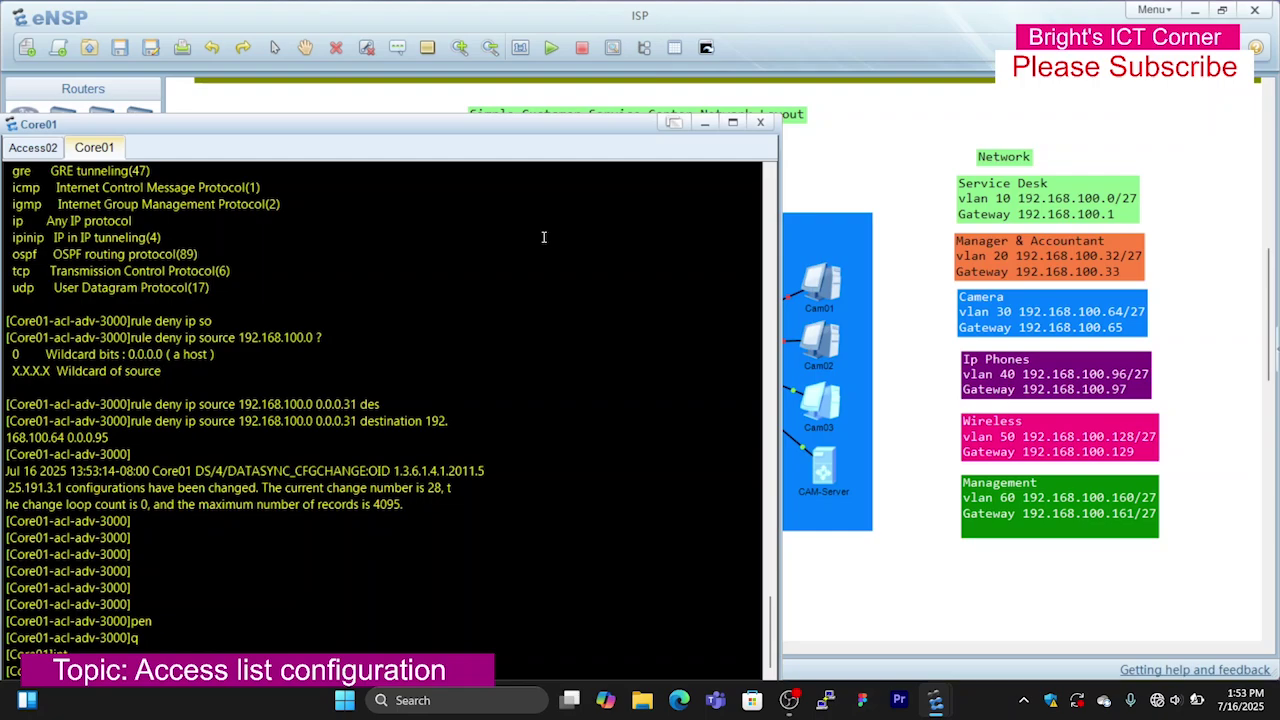
key(Return)
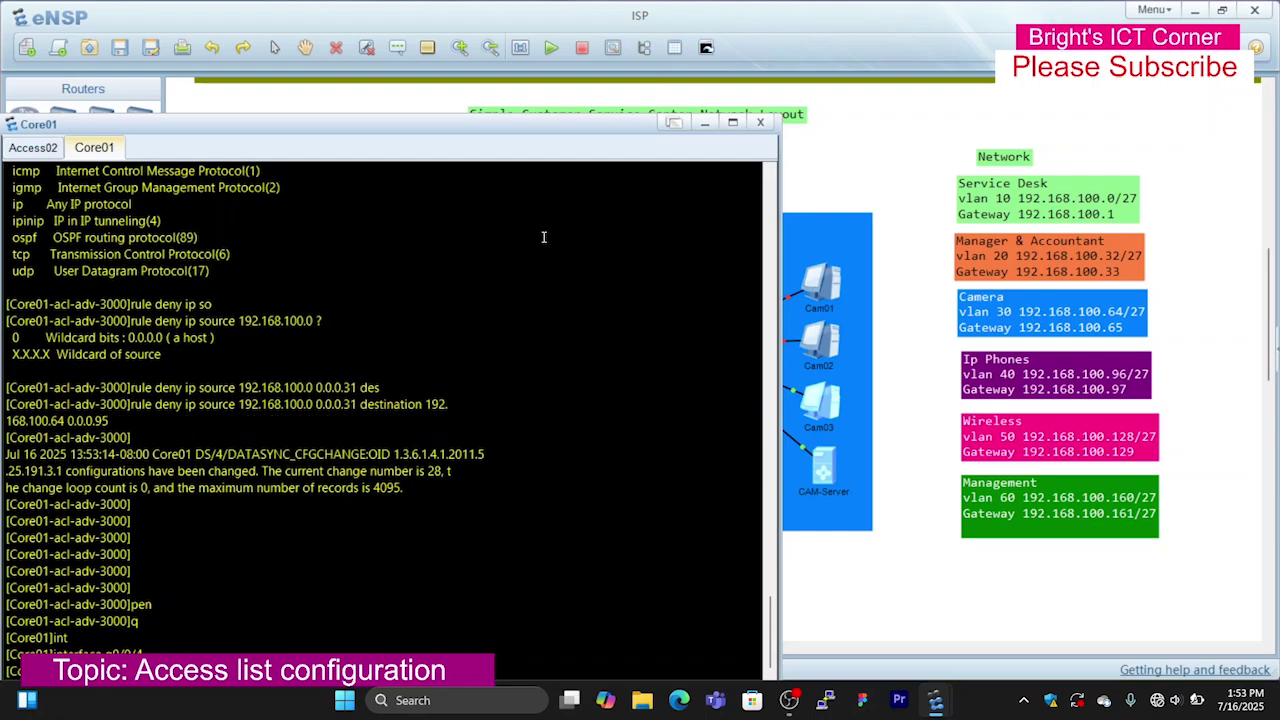
Apply ACL 3000 to incoming traffic on GigabitEthernet0/0/4 with "traffic-filter inbound acl 3000".
key(Tab)
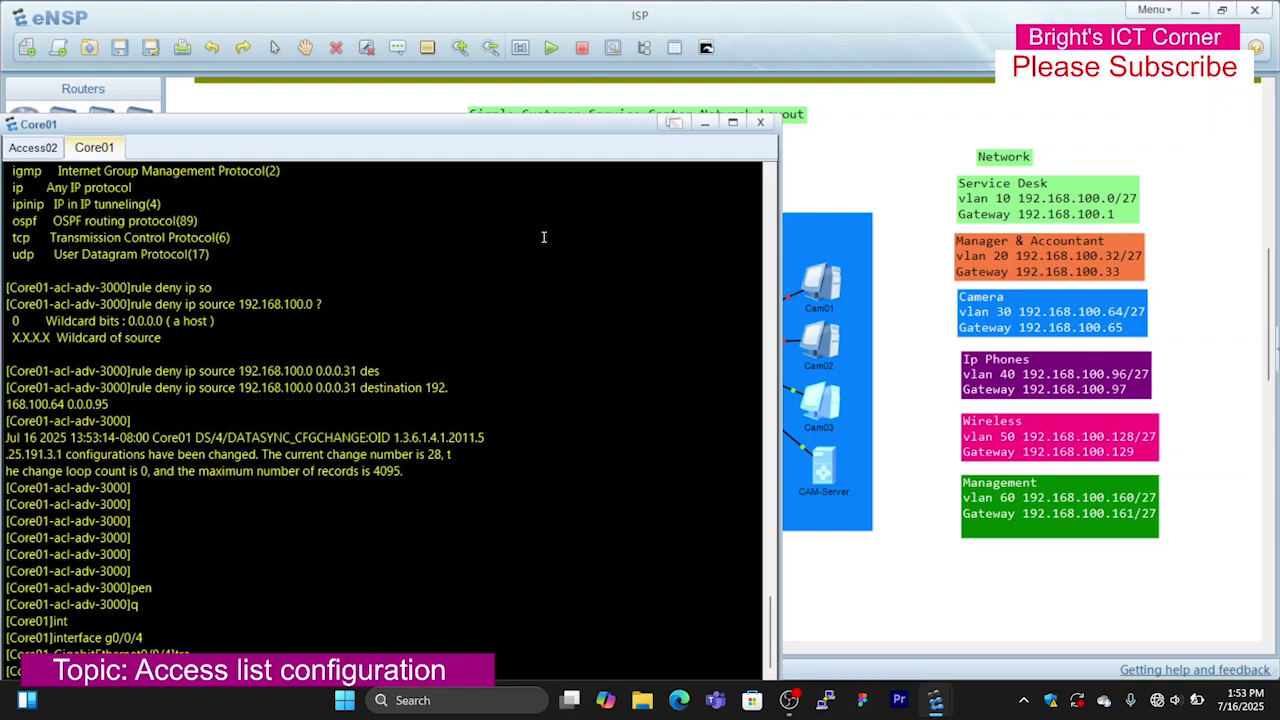
key(Tab)
text(in)
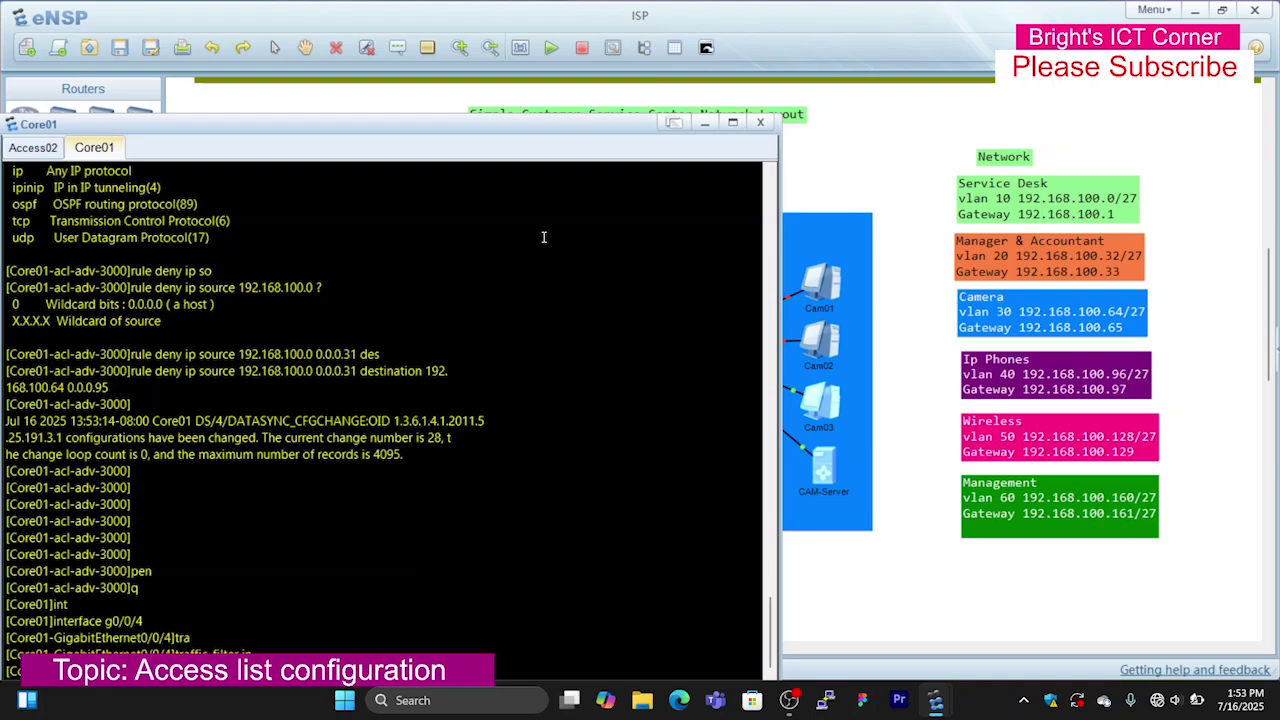
key(Tab)
text(acl 3000)
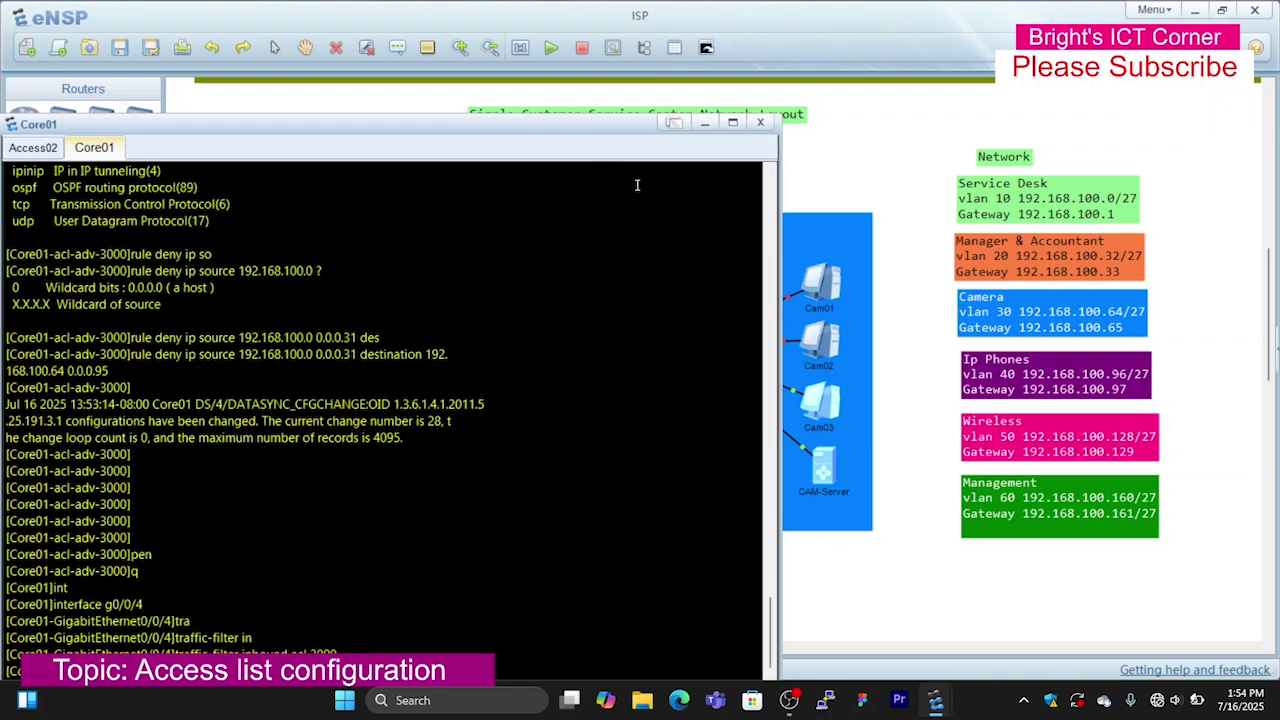
Close the Core01 console, check the ping to 192.168.100.67 running on Desk 2, and stop it.
click(760, 122)
double_click(393, 416)
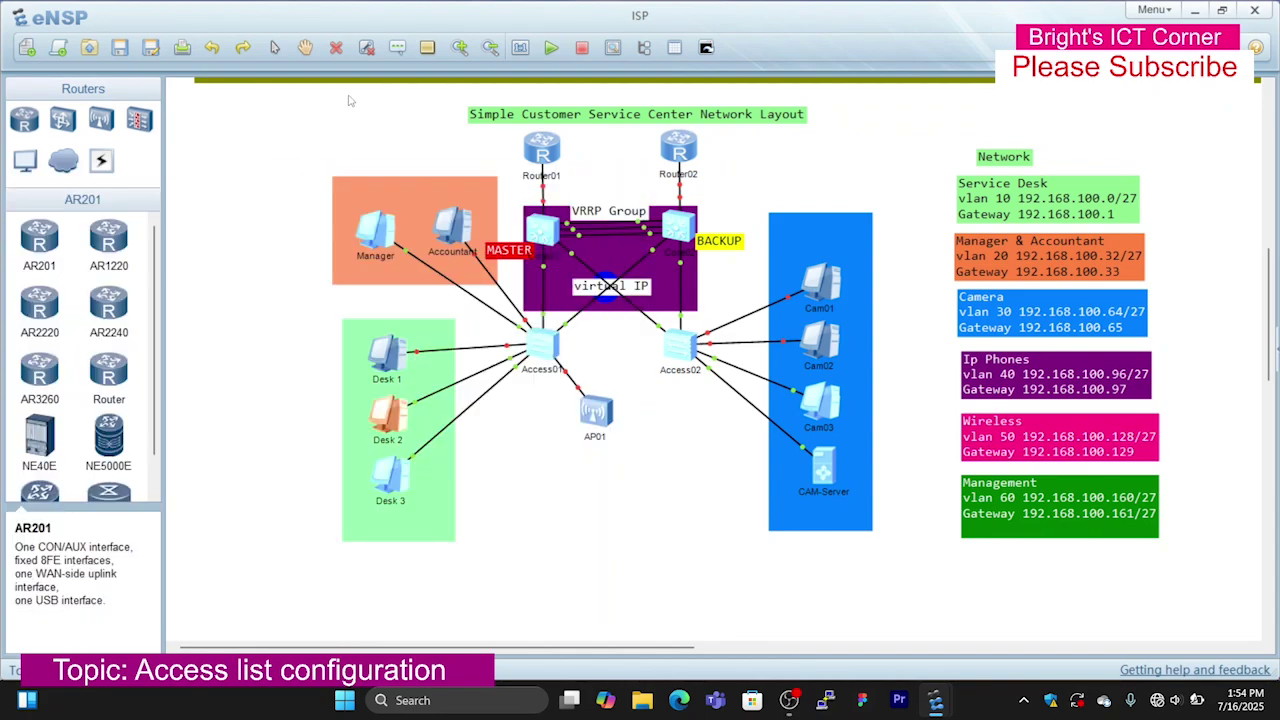
double_click(375, 240)
double_click(390, 415)
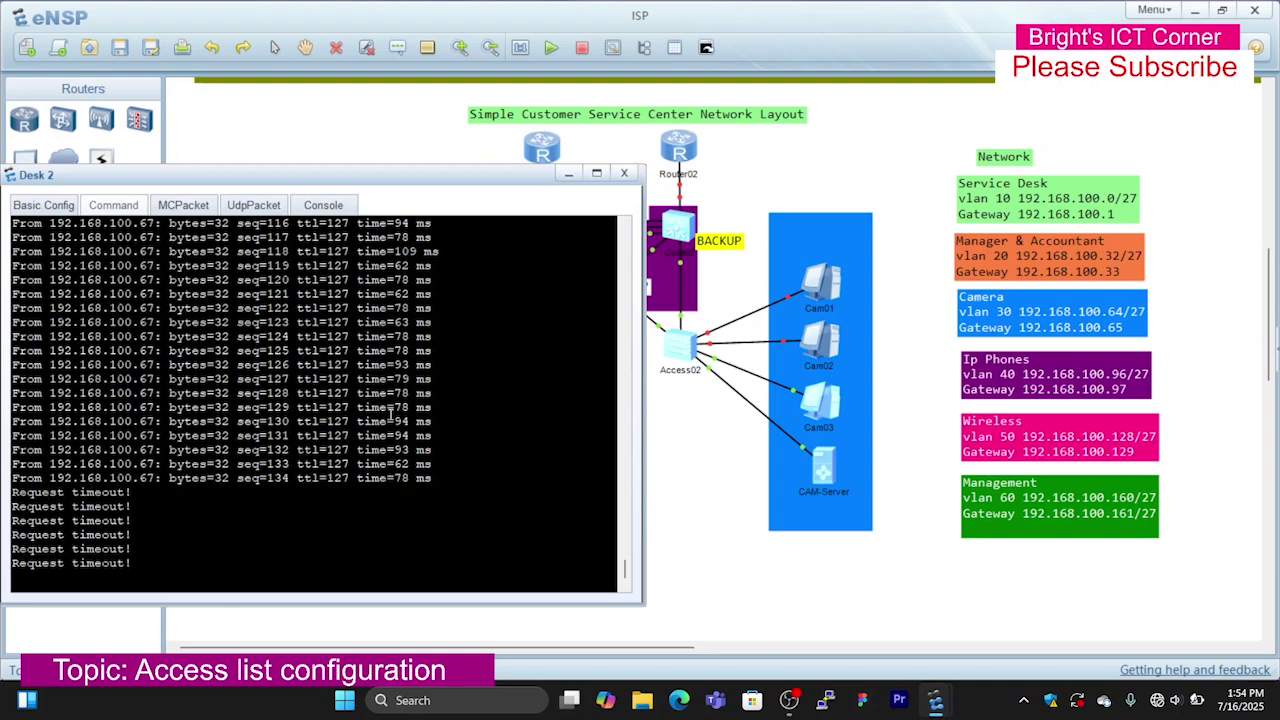
key(ctrl+c)
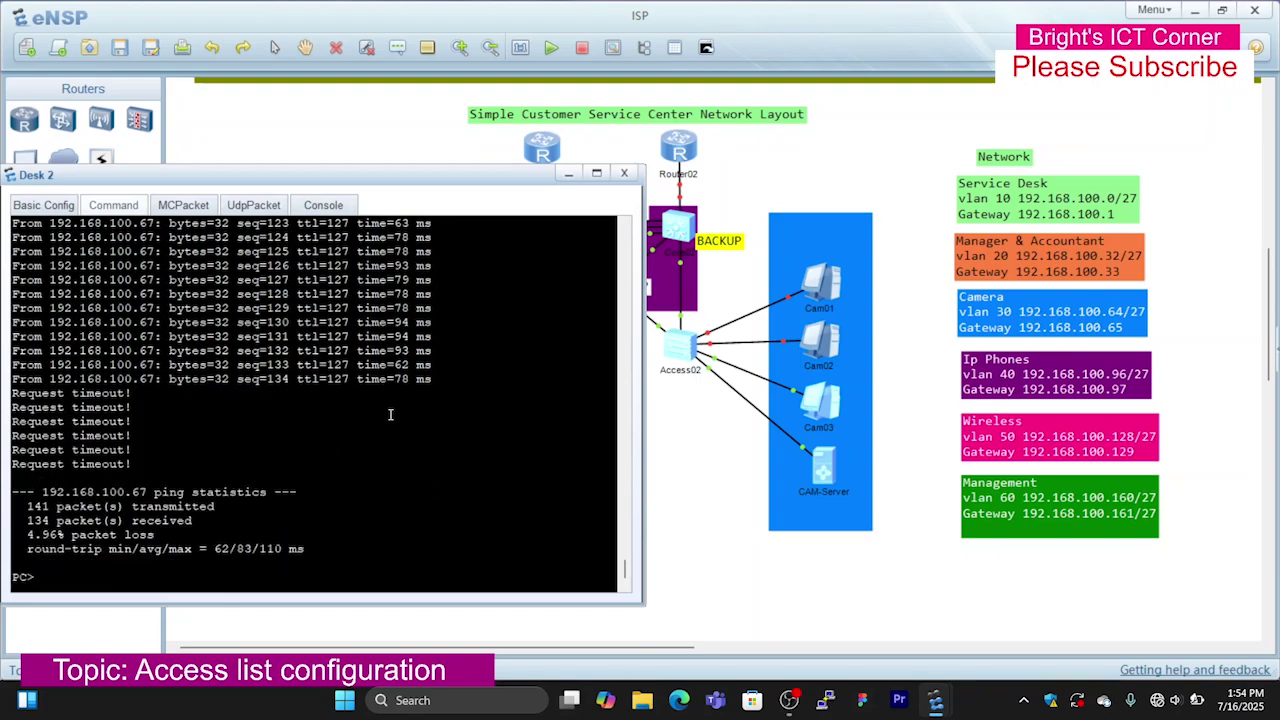
Ping 192.168.100.62 from Desk 2 and check the ping to 192.168.100.67 running on the Manager PC.
text(ping 192.168.100.62)
key(Return)
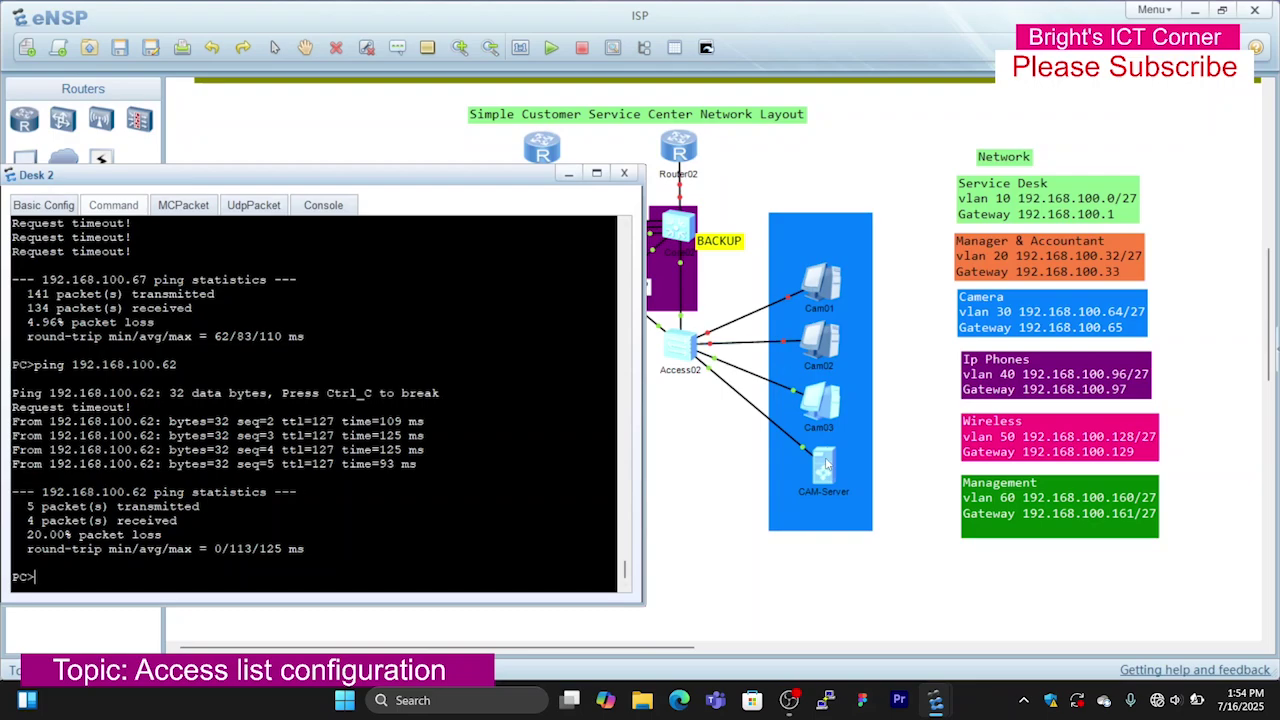
click(568, 173)
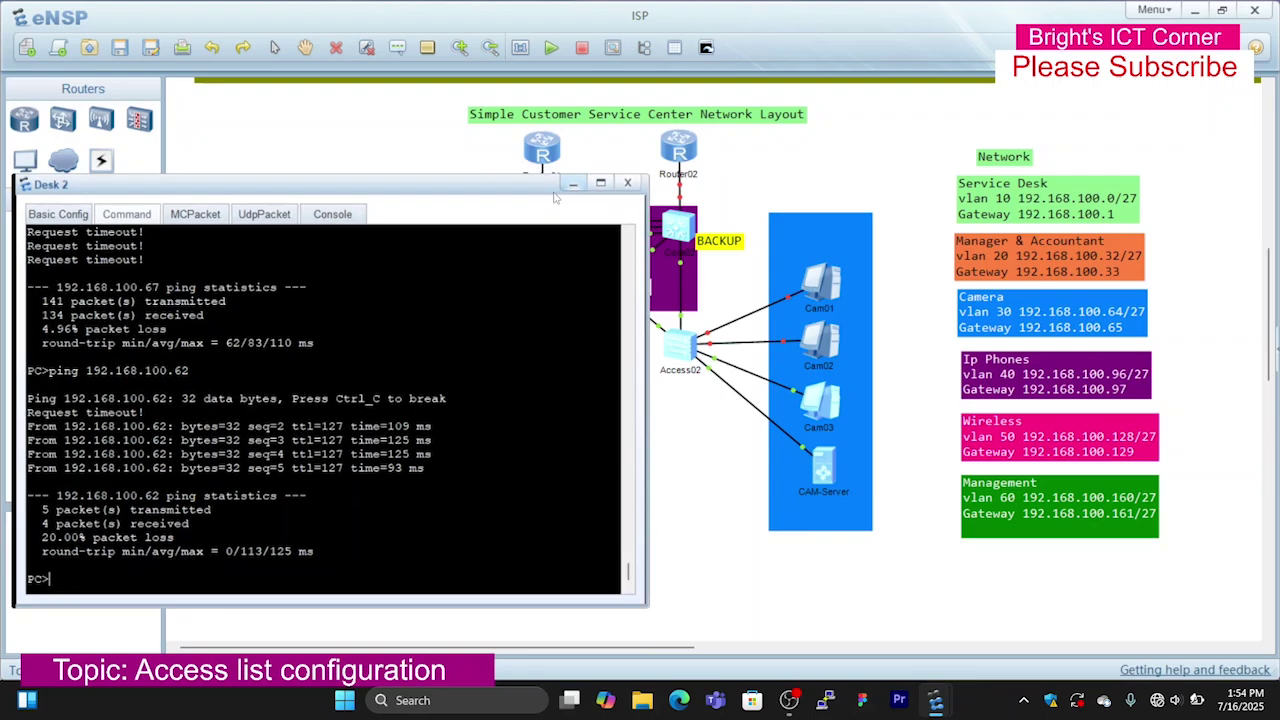
double_click(373, 238)
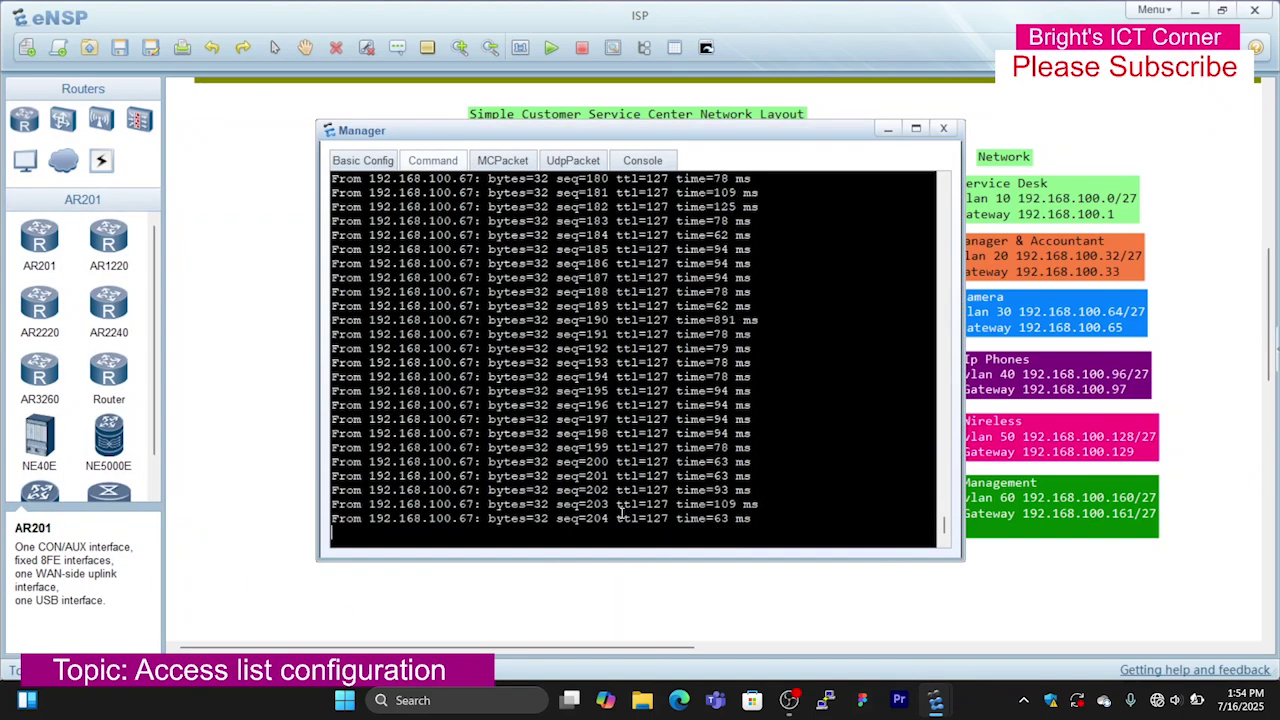